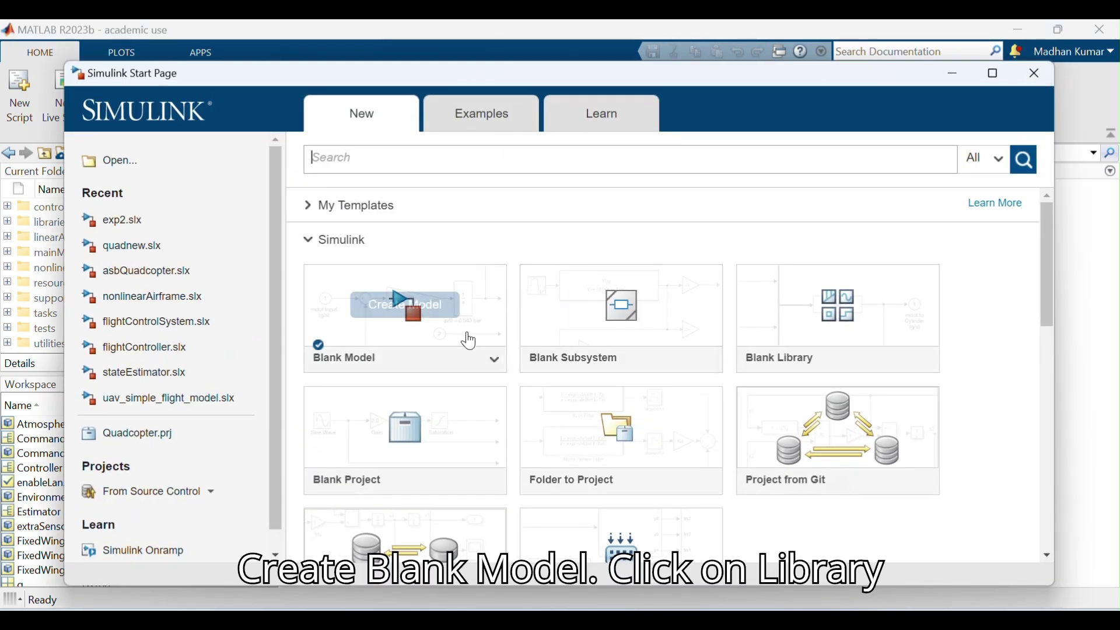
Create a blank model, maximize its window, and show the block library
{"action": "left_click", "coordinate": [398, 303]}
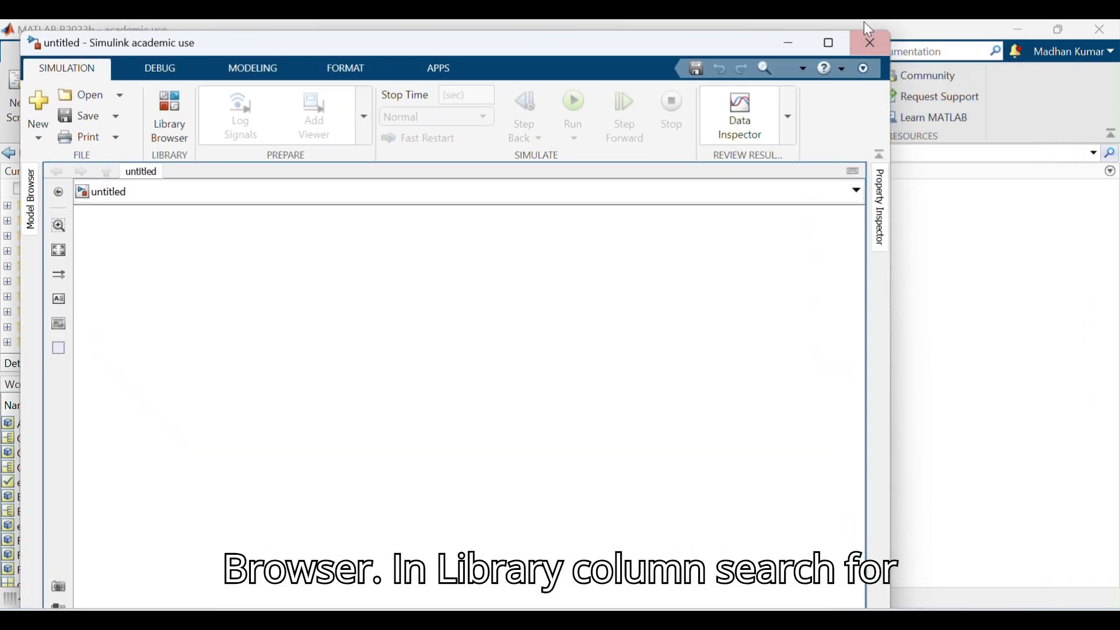
{"action": "left_click", "coordinate": [830, 43]}
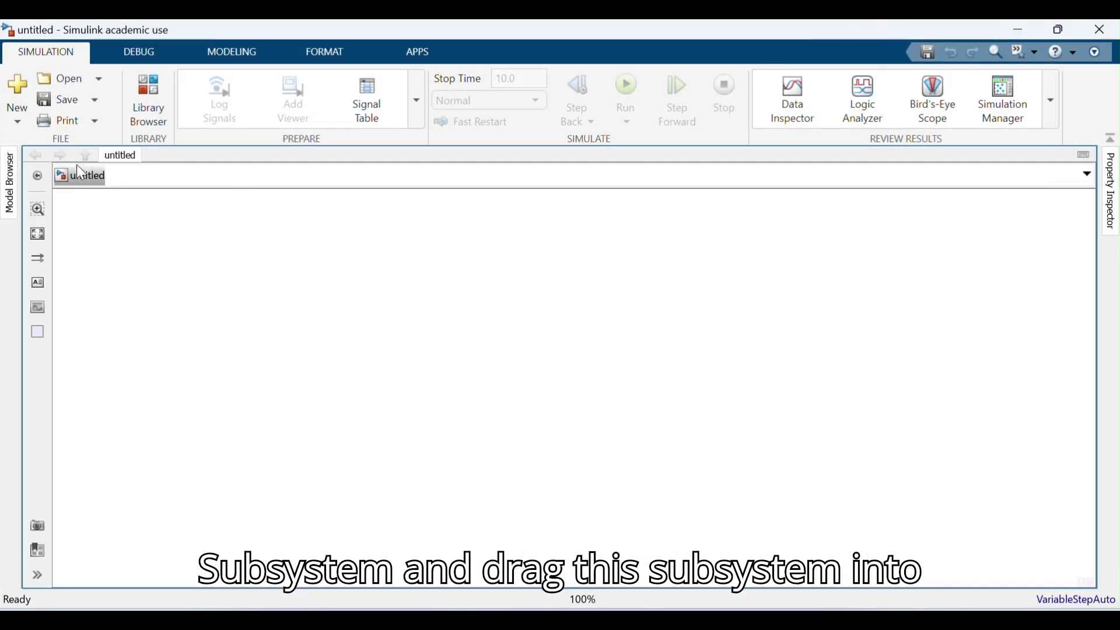
{"action": "left_click", "coordinate": [148, 100]}
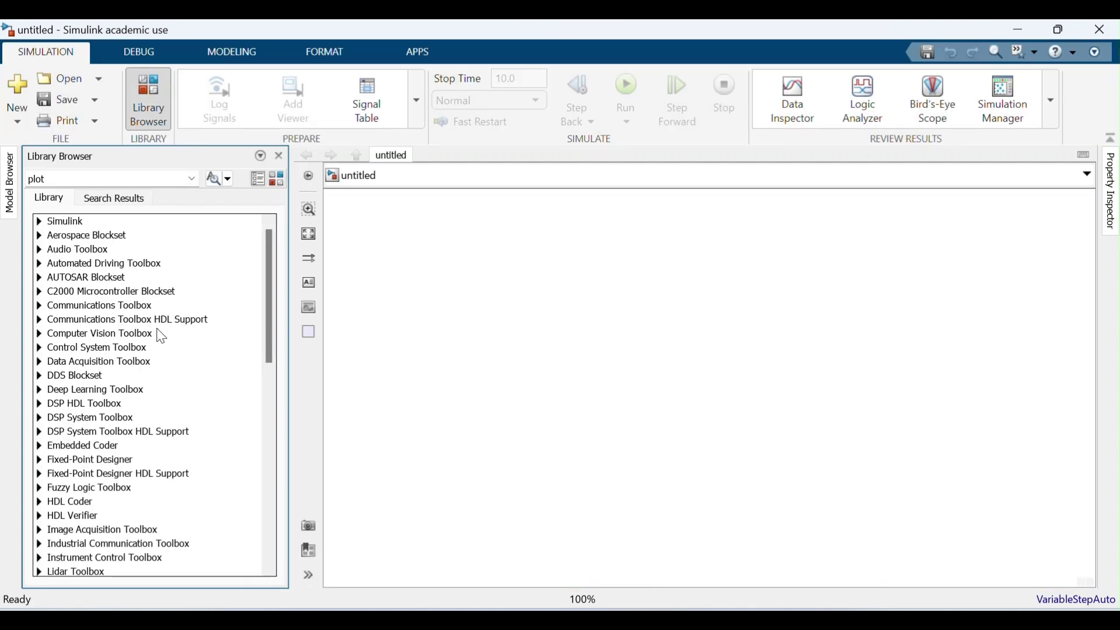
Search the block library for subsystem and place a Subsystem block on the blank canvas
{"action": "double_click", "coordinate": [85, 177]}
{"action": "type", "text": "su"}
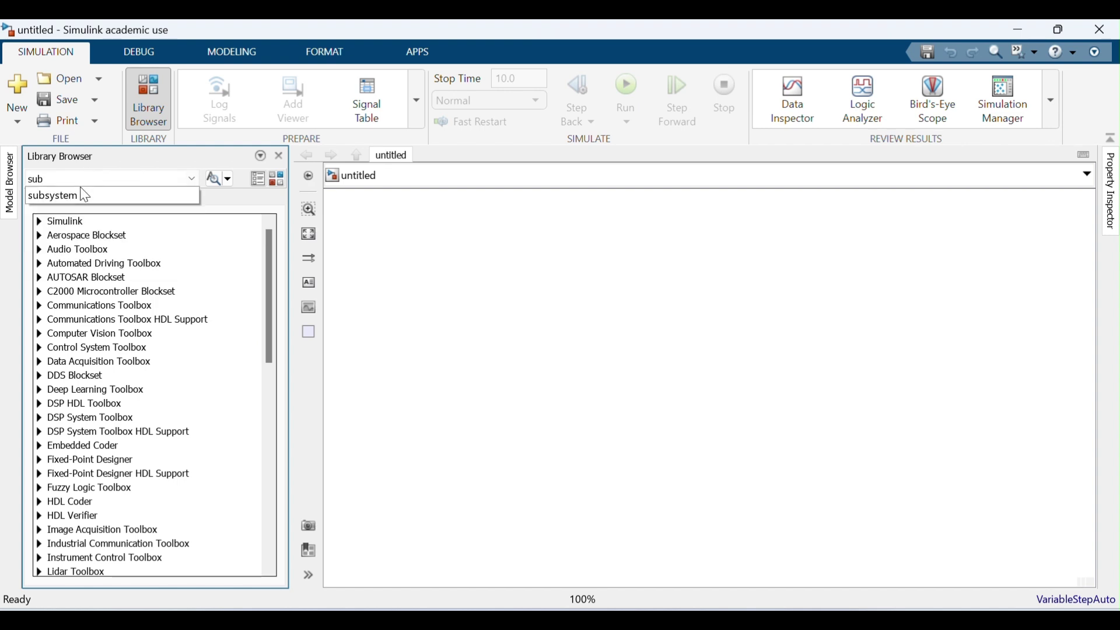
{"action": "type", "text": "b"}
{"action": "left_click", "coordinate": [80, 191]}
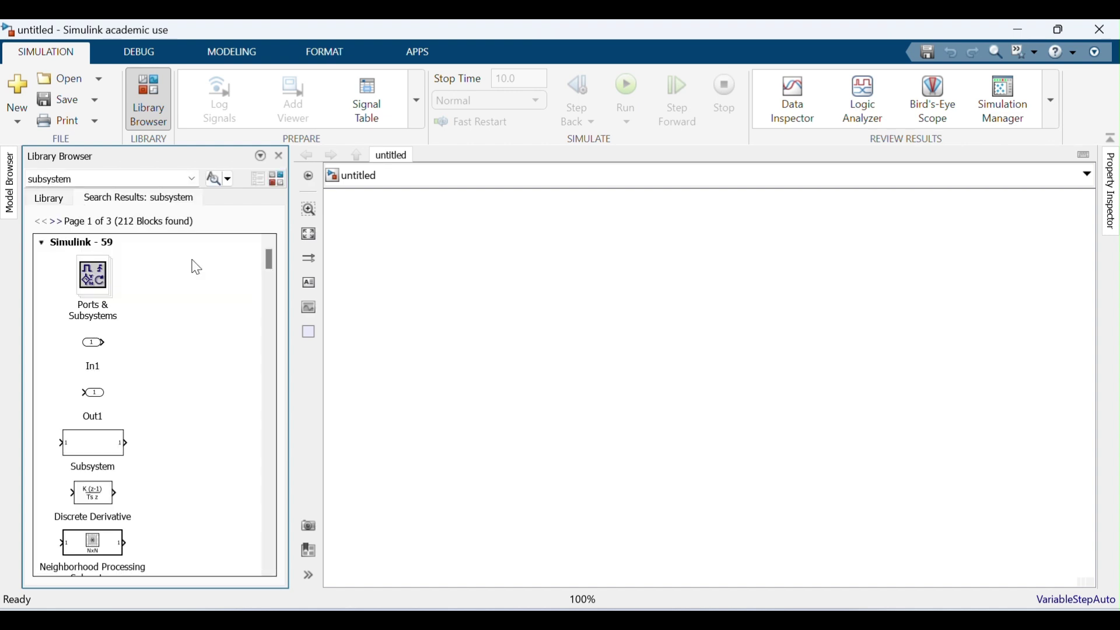
{"action": "left_click", "coordinate": [107, 452]}
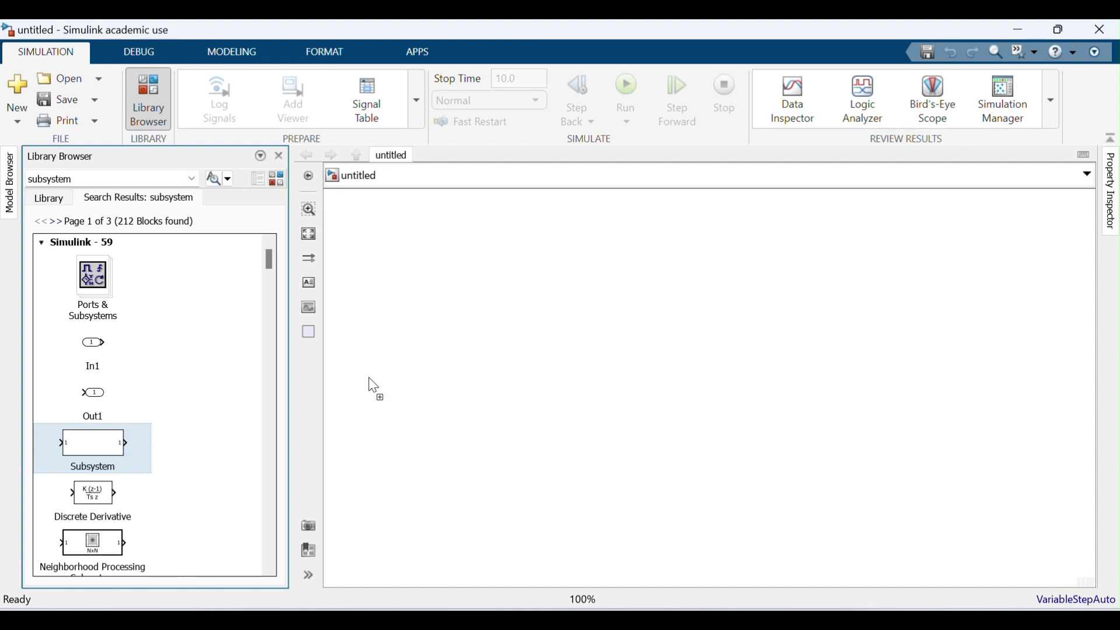
{"action": "left_click_drag", "start_coordinate": [368, 377], "coordinate": [485, 330]}
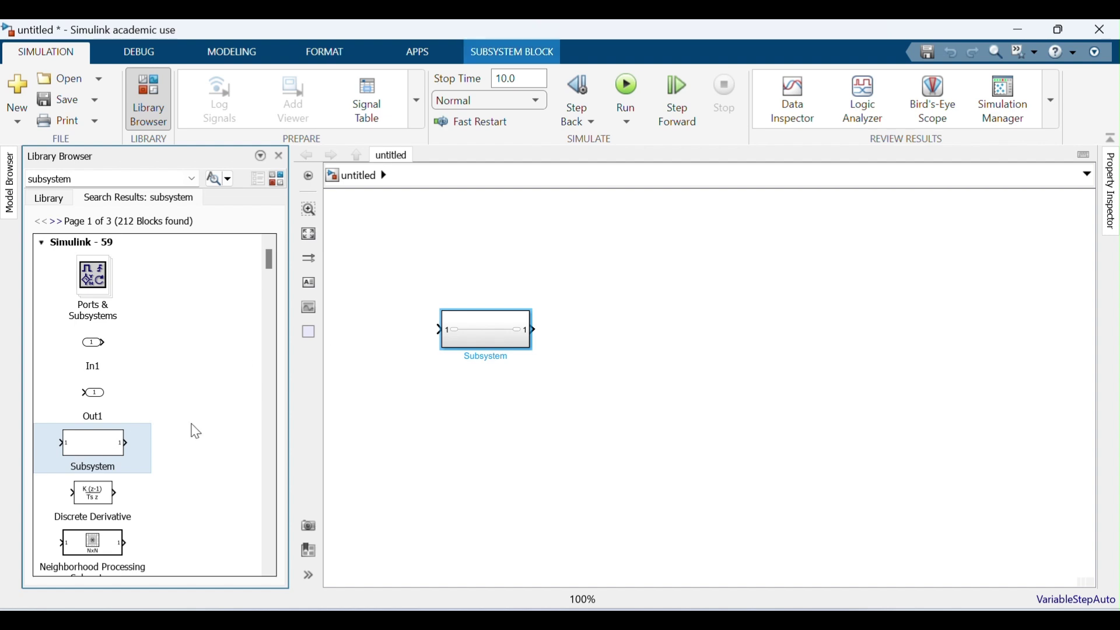
Add two more Subsystem blocks in a row beside the first one, leaving gaps between them
{"action": "left_click_drag", "start_coordinate": [485, 341], "coordinate": [656, 330]}
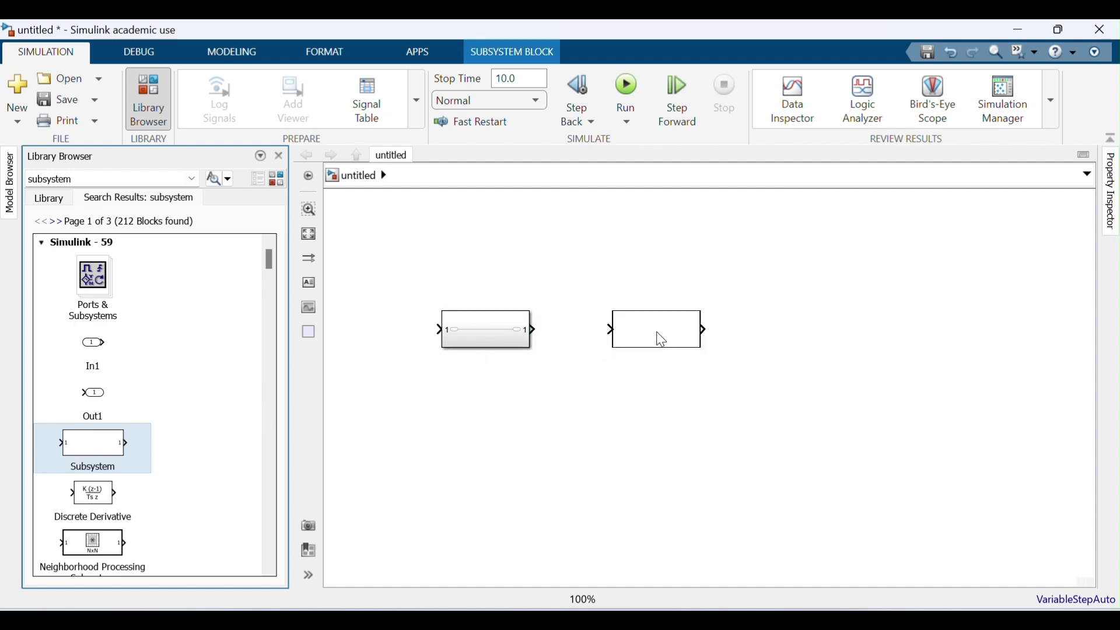
{"action": "left_click", "coordinate": [793, 324]}
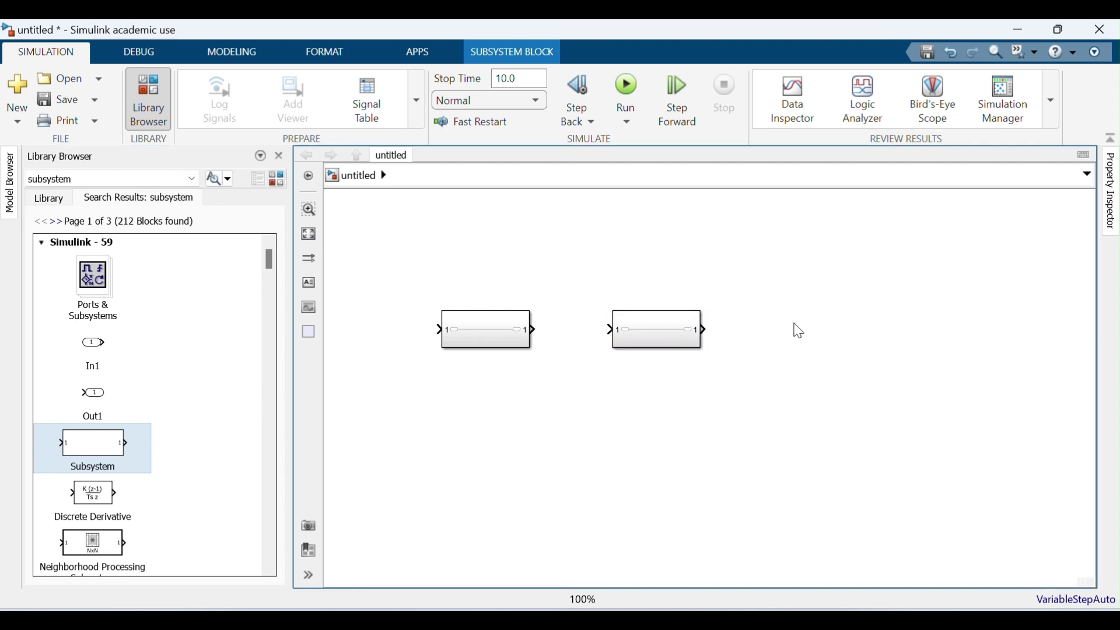
{"action": "left_click_drag", "start_coordinate": [110, 449], "coordinate": [831, 338]}
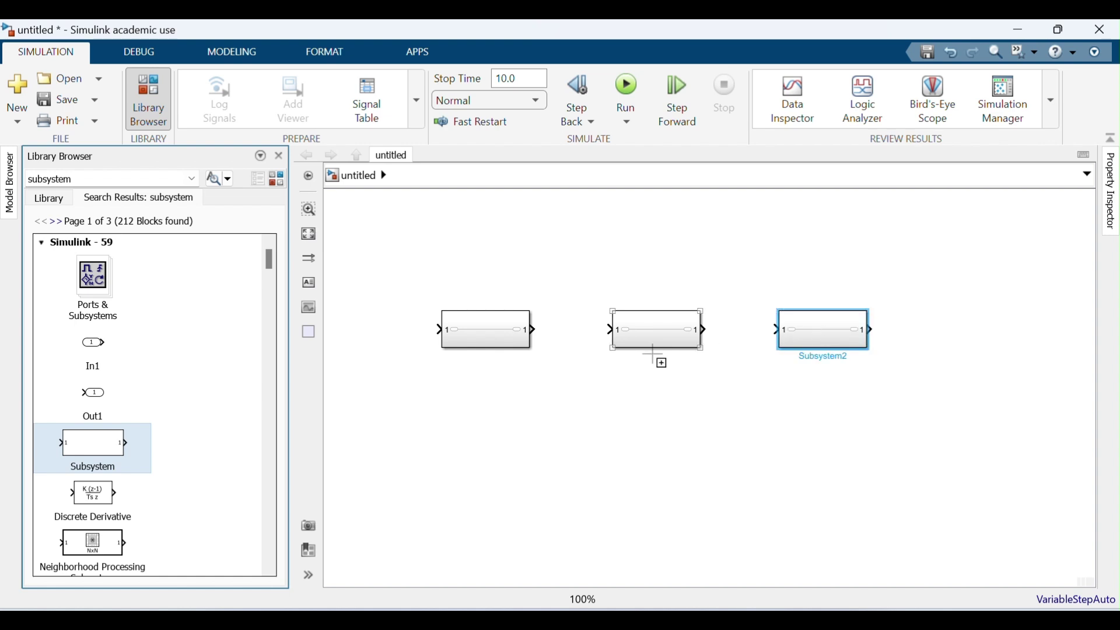
{"action": "left_click", "coordinate": [602, 398]}
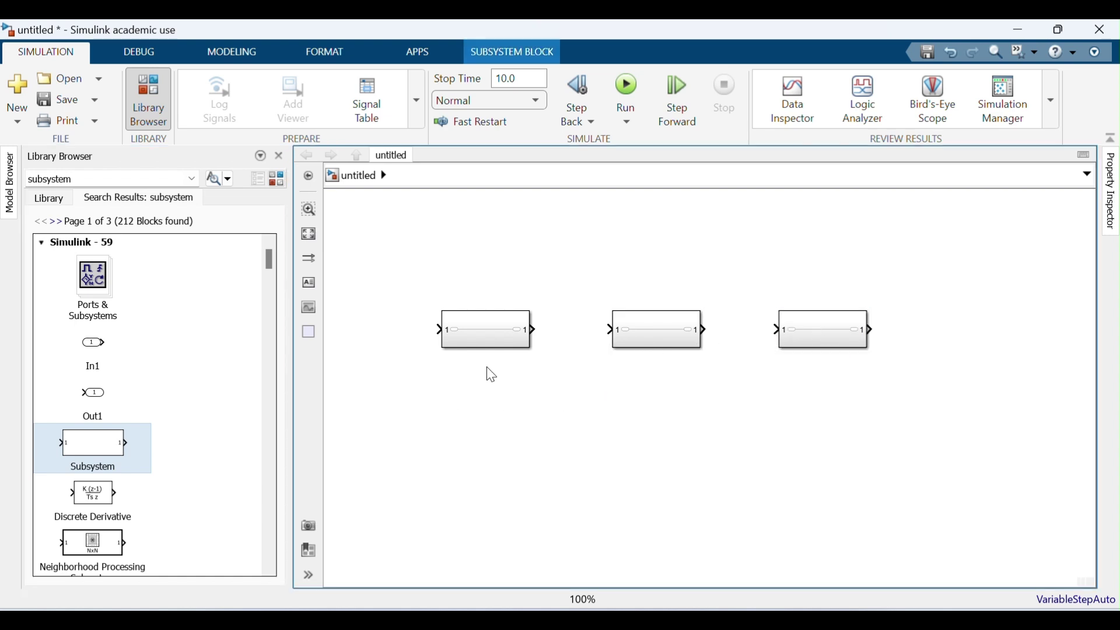
Rename the first Subsystem block as "Step Control input"
{"action": "left_click", "coordinate": [494, 343]}
{"action": "left_click", "coordinate": [490, 336]}
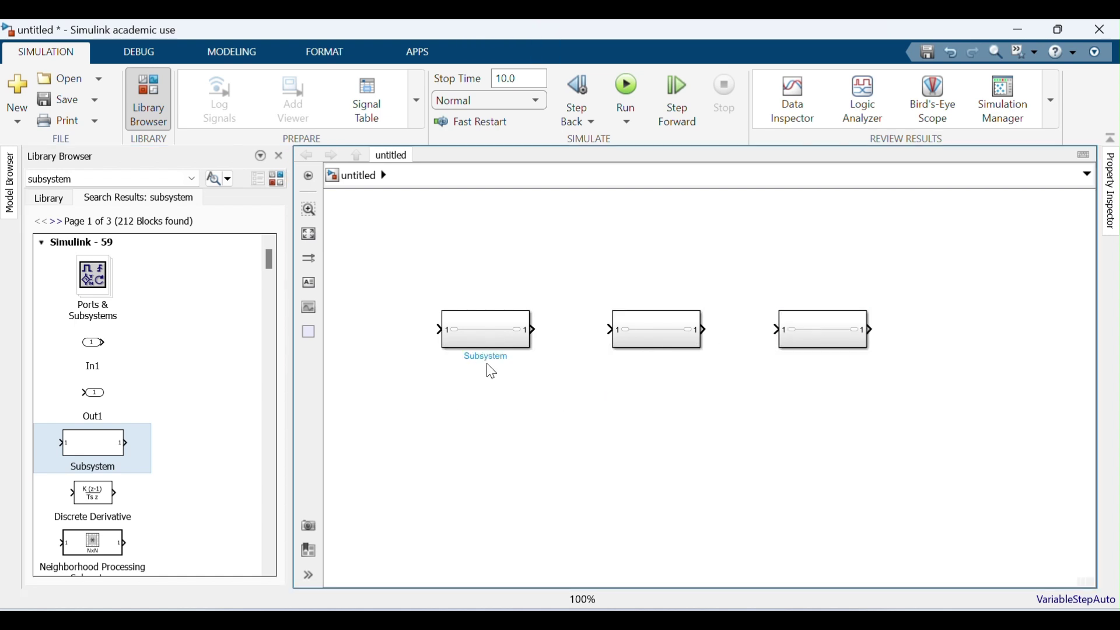
{"action": "left_click", "coordinate": [506, 366]}
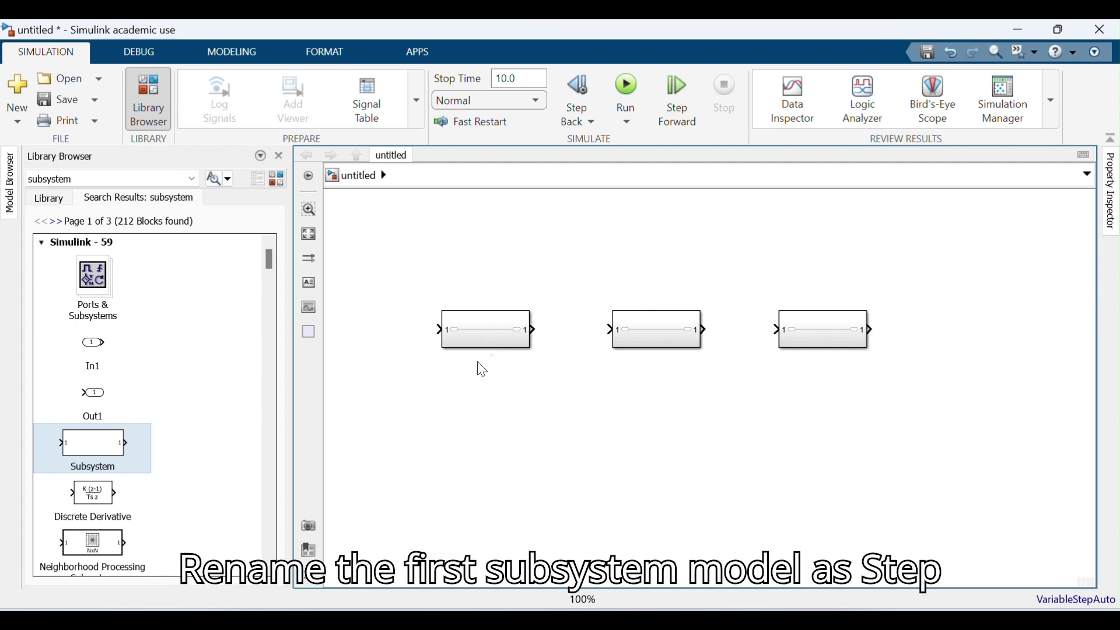
{"action": "left_click", "coordinate": [492, 342]}
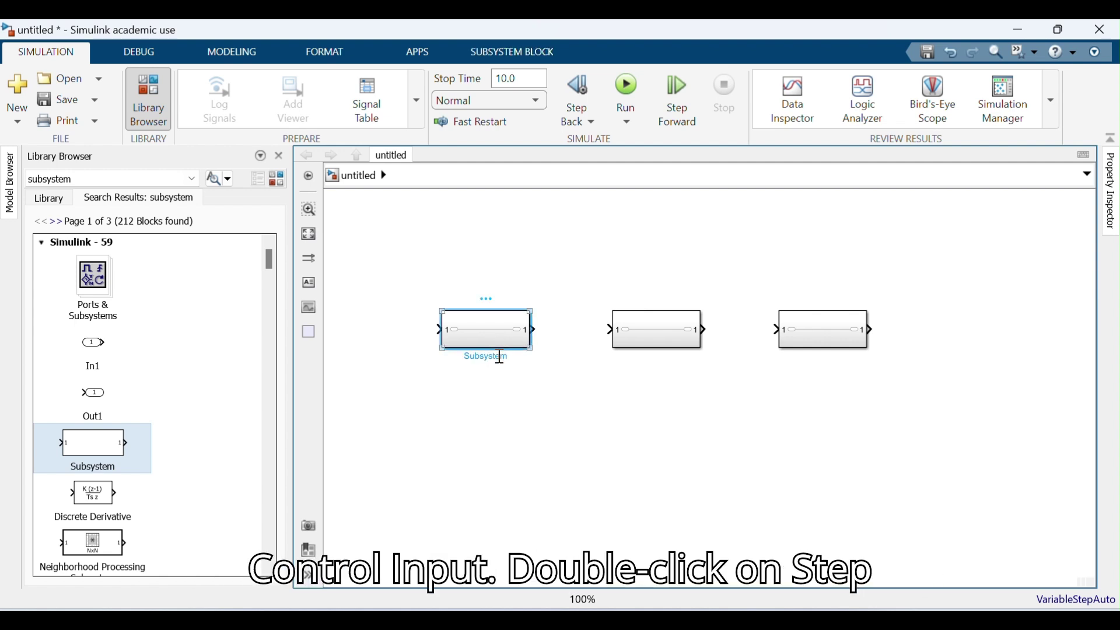
{"action": "left_click", "coordinate": [500, 358]}
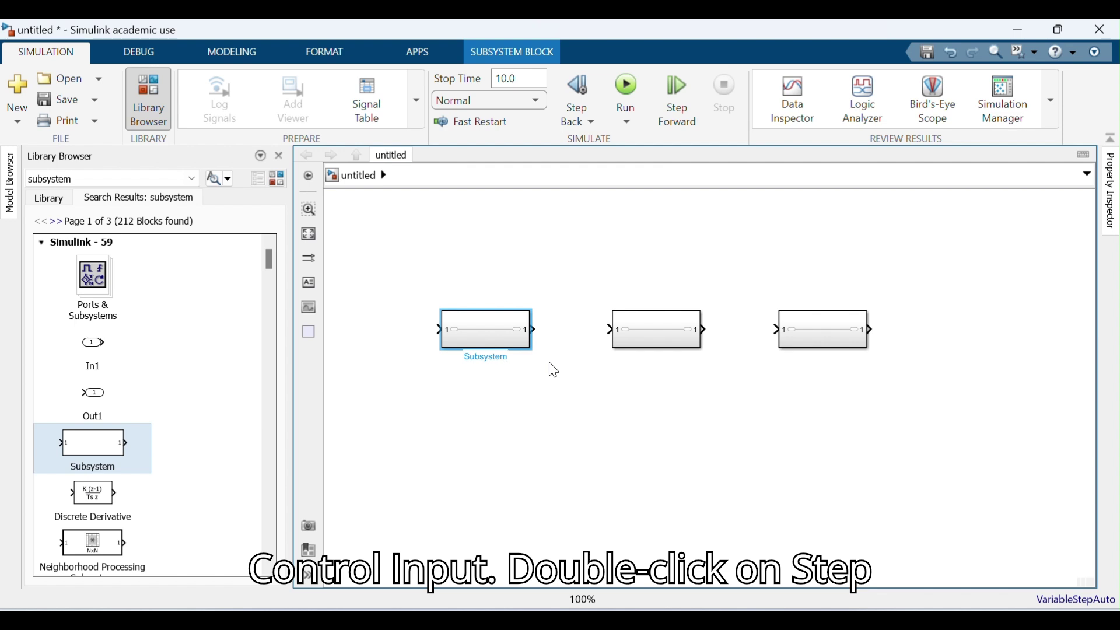
{"action": "key", "text": "BackSpace"}
{"action": "key", "text": "BackSpace"}
{"action": "key", "text": "BackSpace"}
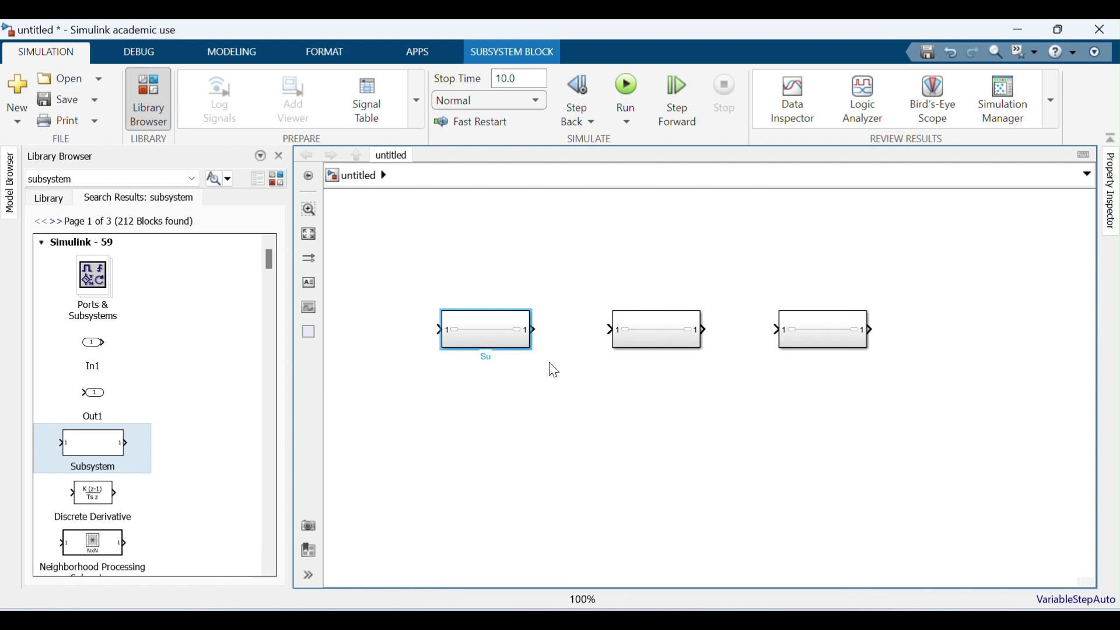
{"action": "type", "text": "Step Control input"}
Open the Step Control input subsystem and delete its input port block
{"action": "double_click", "coordinate": [487, 341]}
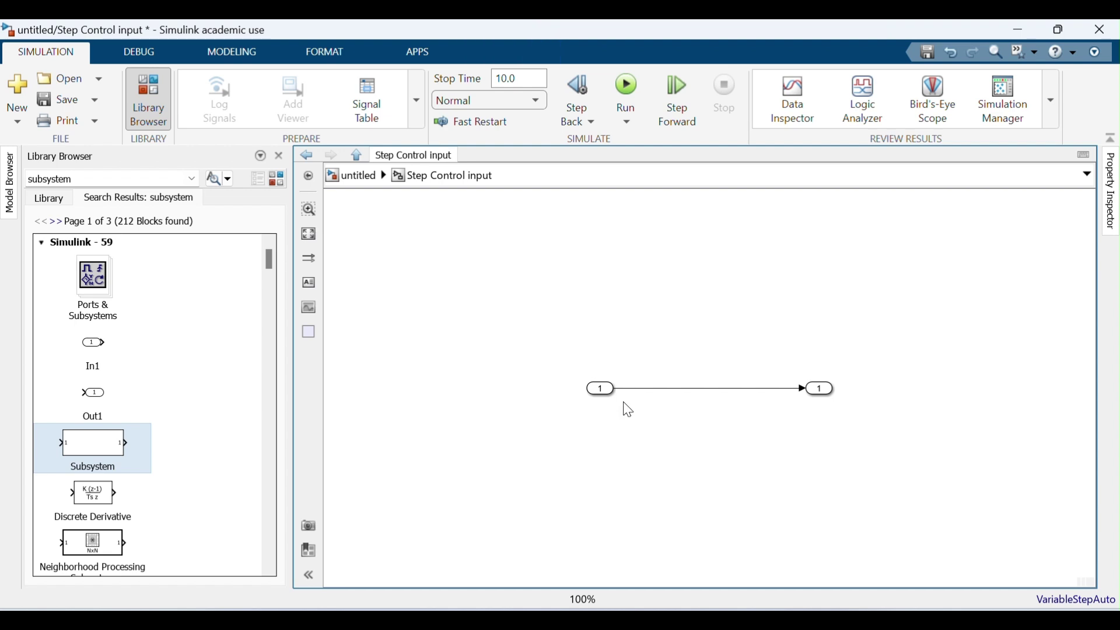
{"action": "left_click", "coordinate": [605, 397]}
{"action": "key", "text": "Delete"}
Search the library for bus creator and place a Bus Creator block at the loose end of the output port's line
{"action": "left_click", "coordinate": [105, 177]}
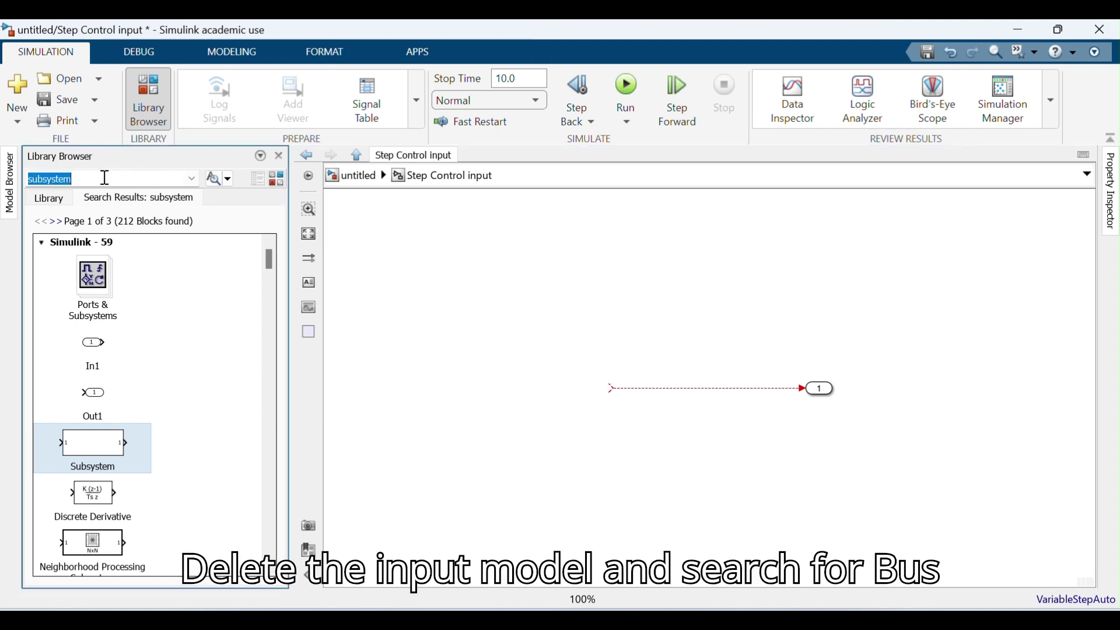
{"action": "type", "text": "bus c"}
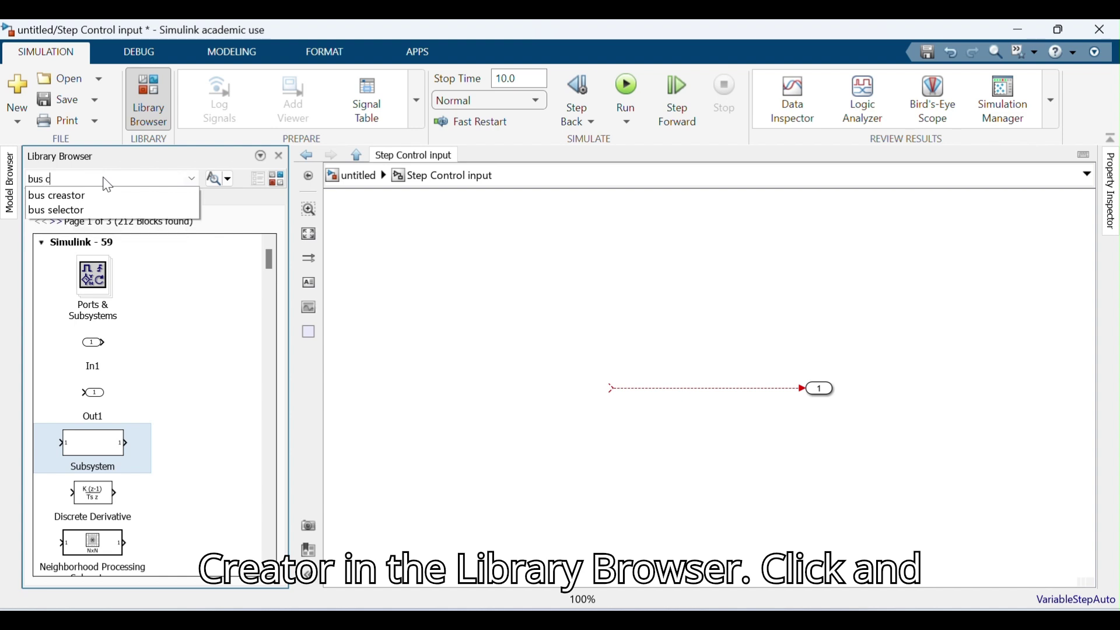
{"action": "type", "text": "reator"}
{"action": "key", "text": "Return"}
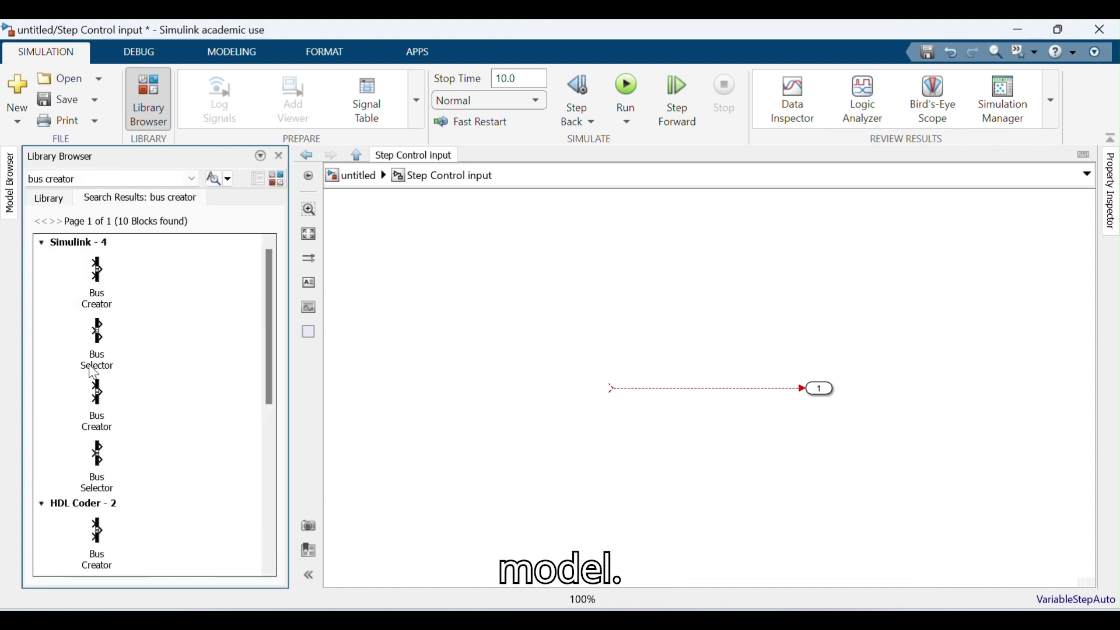
{"action": "left_click_drag", "start_coordinate": [97, 273], "coordinate": [609, 398]}
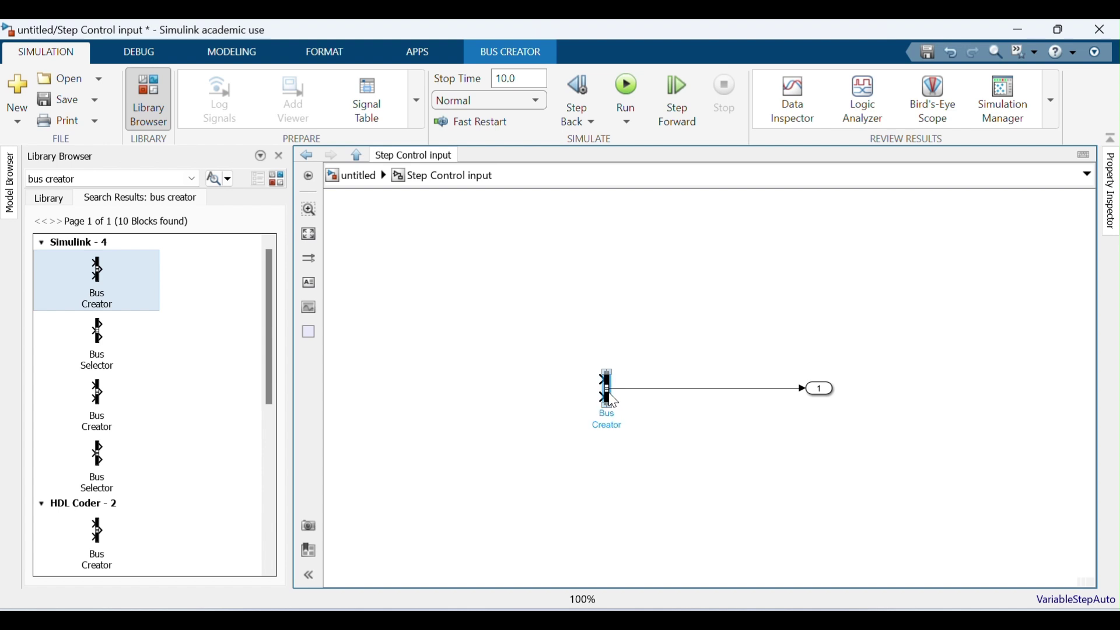
Set the Bus Creator's number of inputs to 3, then make the block taller and move it closer to the output port
{"action": "double_click", "coordinate": [610, 398]}
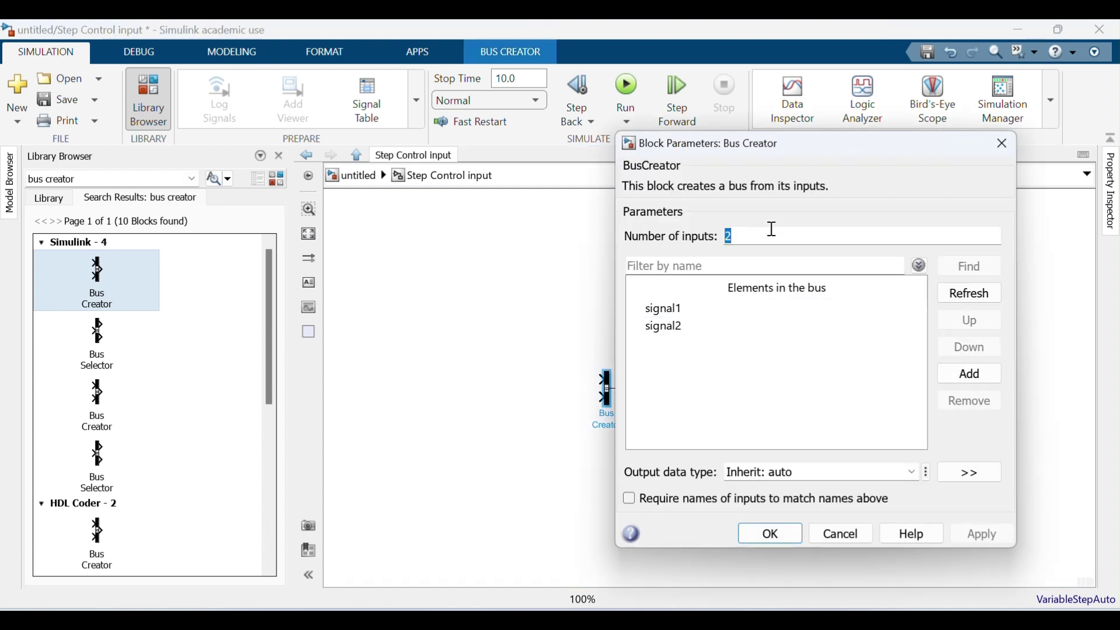
{"action": "type", "text": "3"}
{"action": "left_click", "coordinate": [981, 535]}
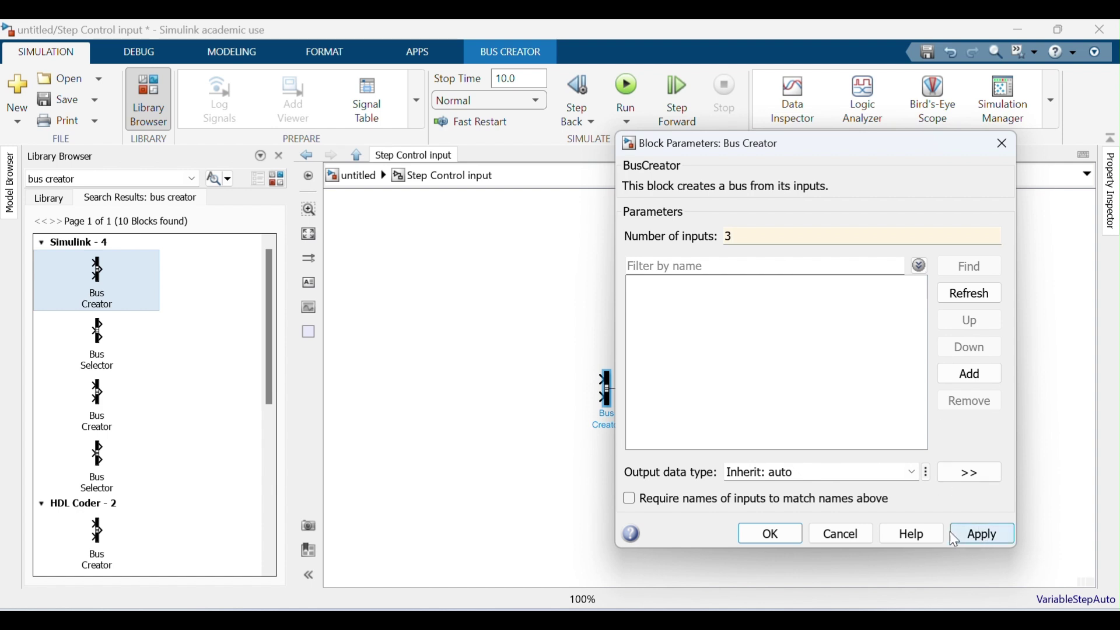
{"action": "left_click", "coordinate": [771, 533]}
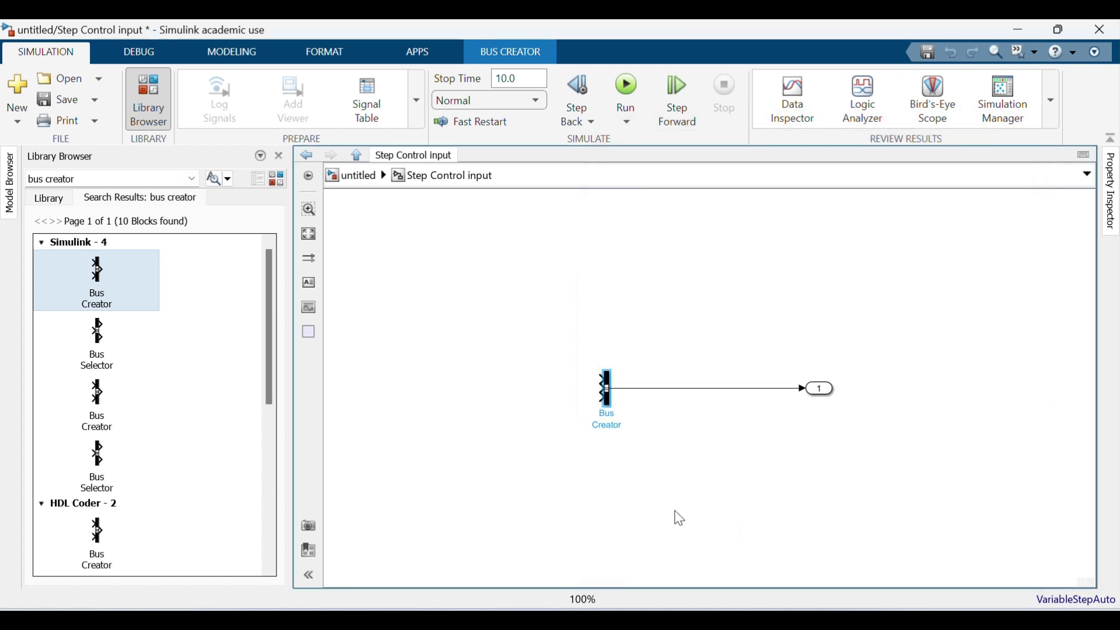
{"action": "left_click", "coordinate": [655, 490]}
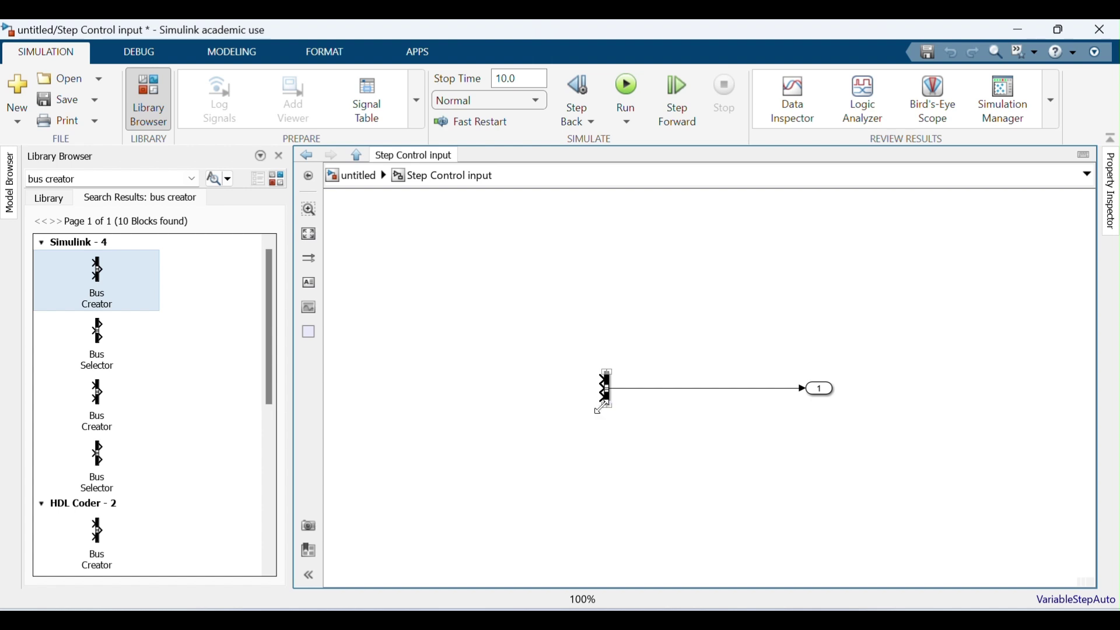
{"action": "left_click_drag", "start_coordinate": [613, 404], "coordinate": [691, 403]}
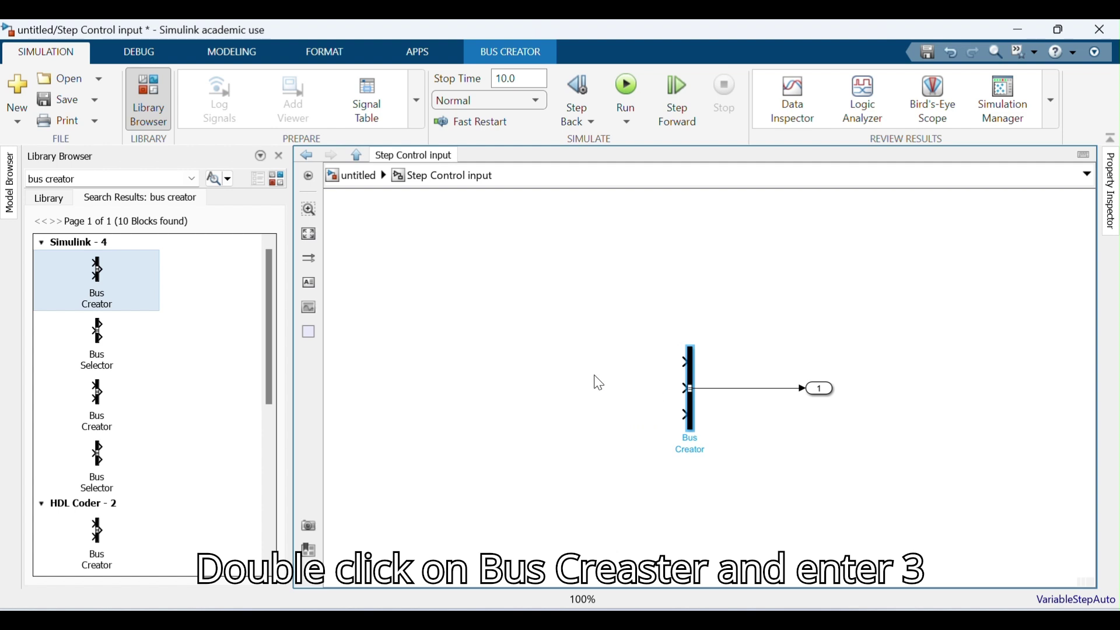
Search the library for constant and place two Constant blocks, one above the other, on the input side of the Bus Creator
{"action": "left_click", "coordinate": [102, 178]}
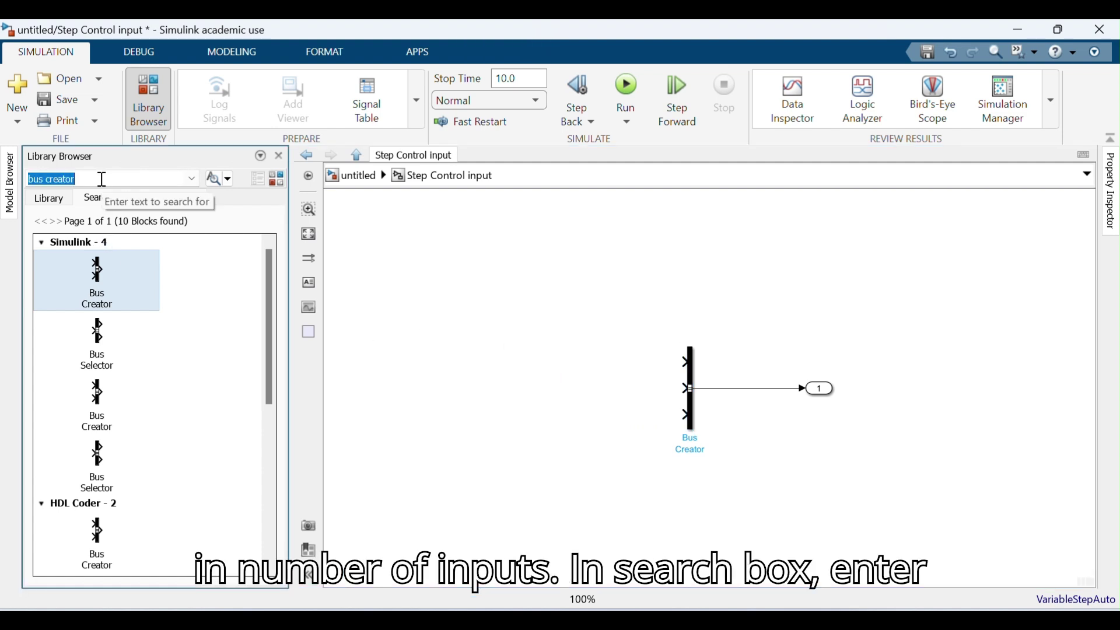
{"action": "type", "text": "constant"}
{"action": "key", "text": "Return"}
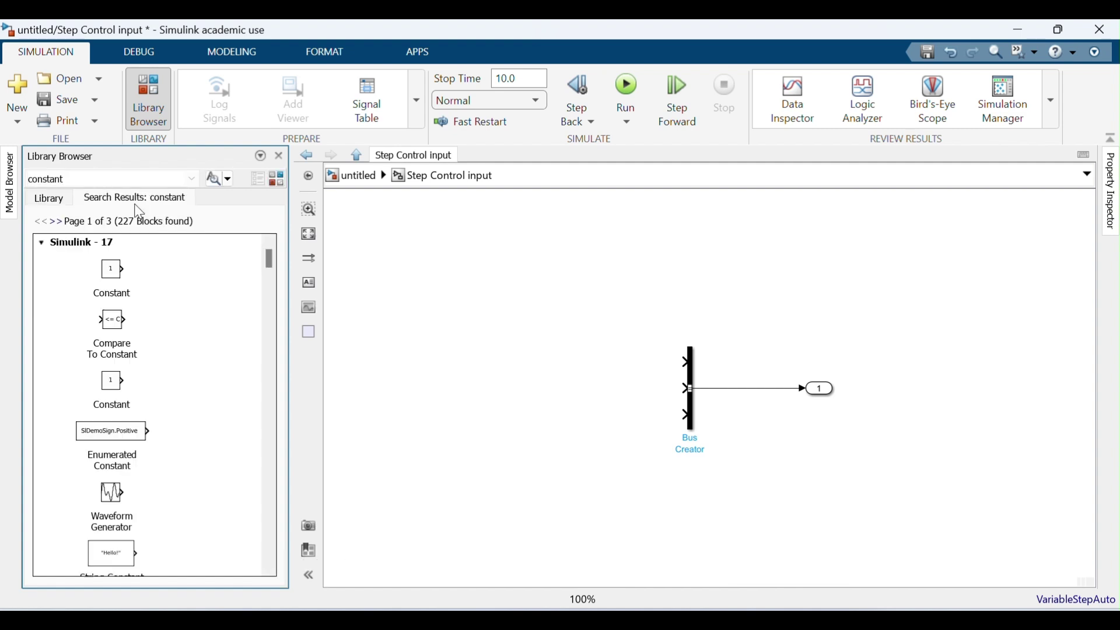
{"action": "left_click_drag", "start_coordinate": [113, 277], "coordinate": [590, 360]}
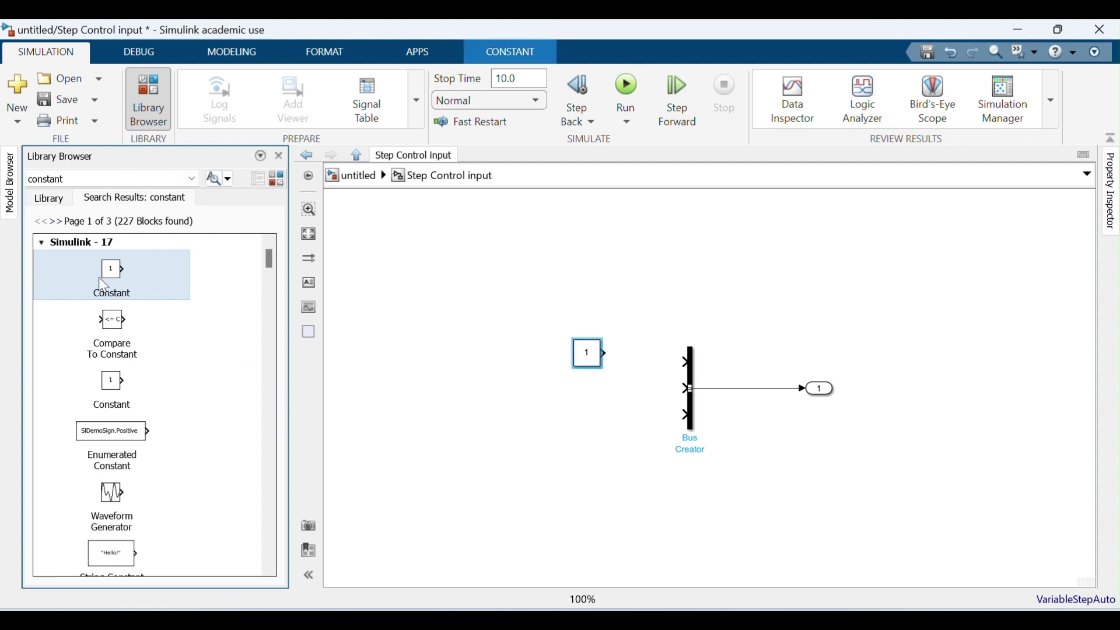
{"action": "left_click_drag", "start_coordinate": [110, 287], "coordinate": [595, 451]}
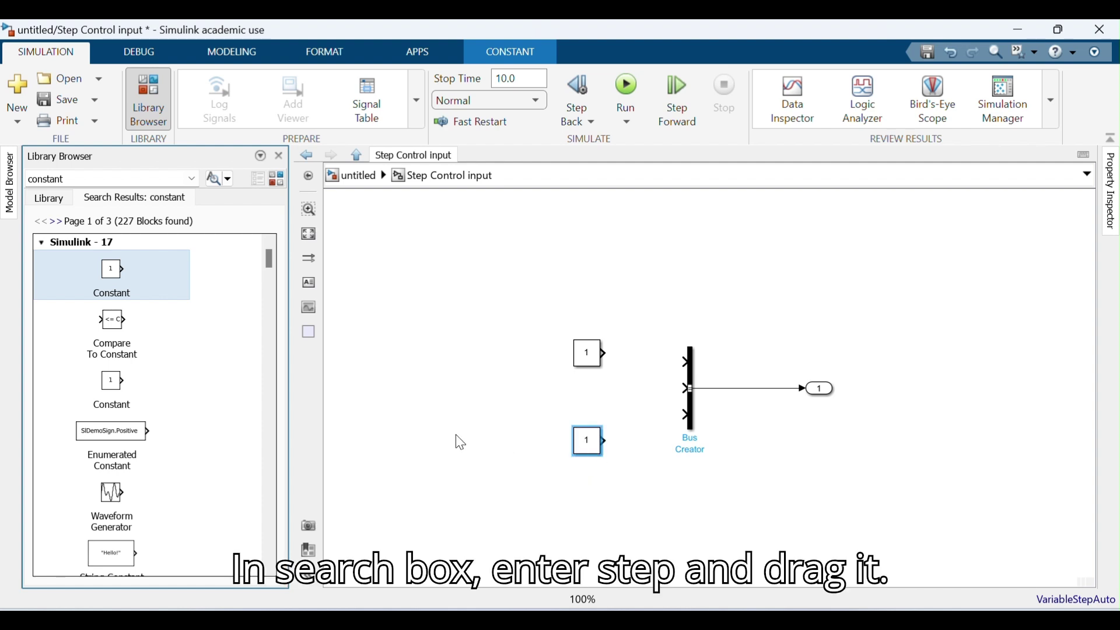
Search the library for step and place a Step block between the two Constant blocks
{"action": "left_click", "coordinate": [118, 177]}
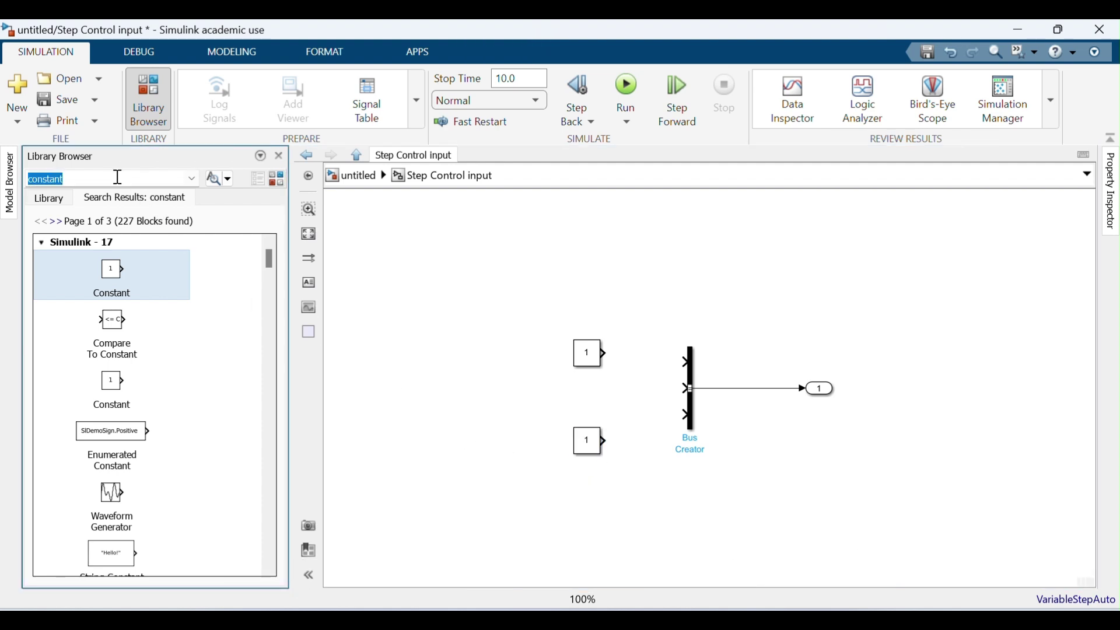
{"action": "type", "text": "step"}
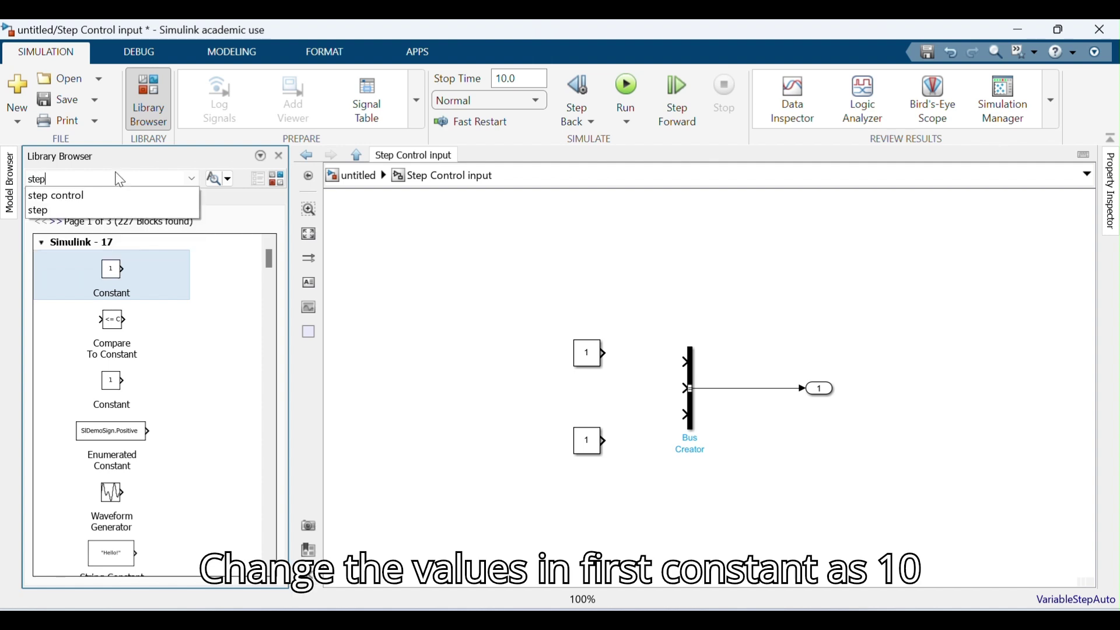
{"action": "left_click", "coordinate": [82, 217]}
{"action": "key", "text": "Return"}
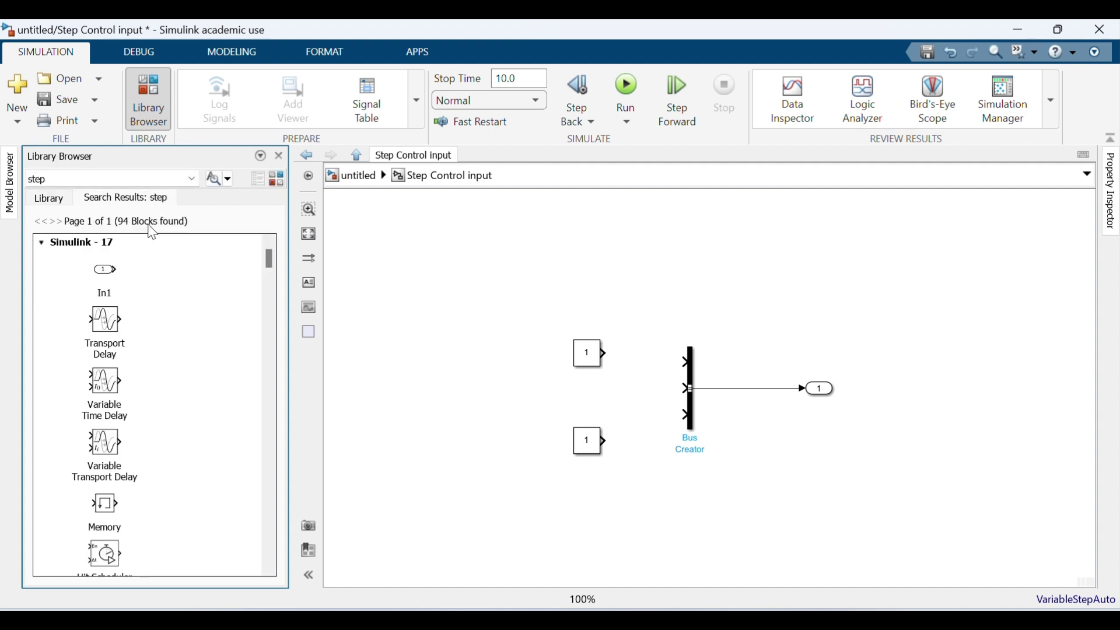
{"action": "scroll", "coordinate": [163, 426], "scroll_direction": "down", "scroll_amount": 5}
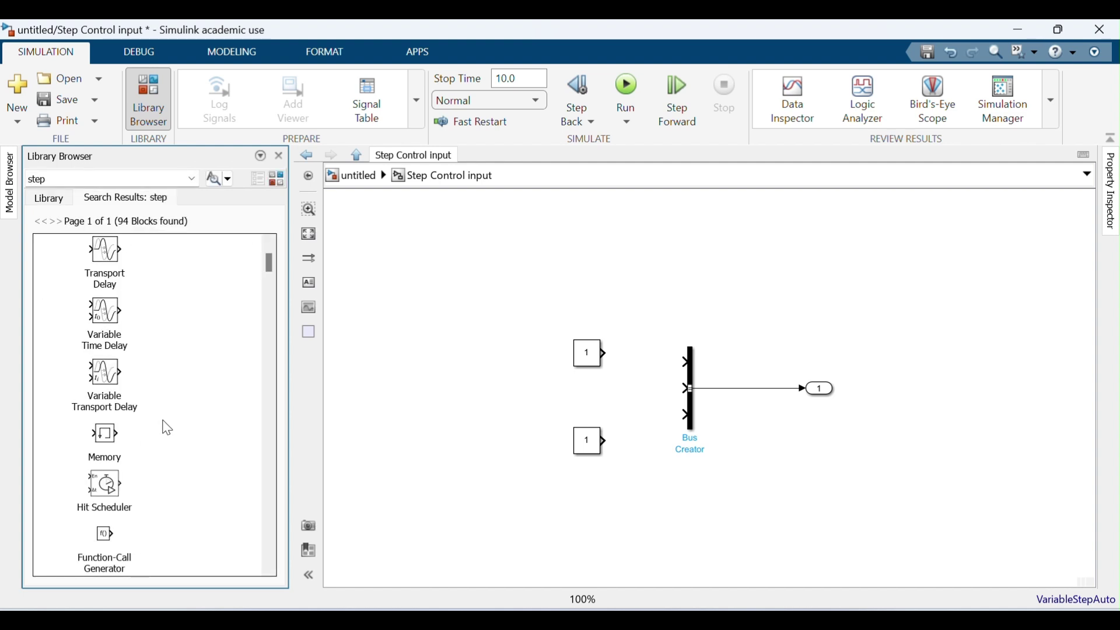
{"action": "scroll", "coordinate": [165, 426], "scroll_direction": "down", "scroll_amount": 5}
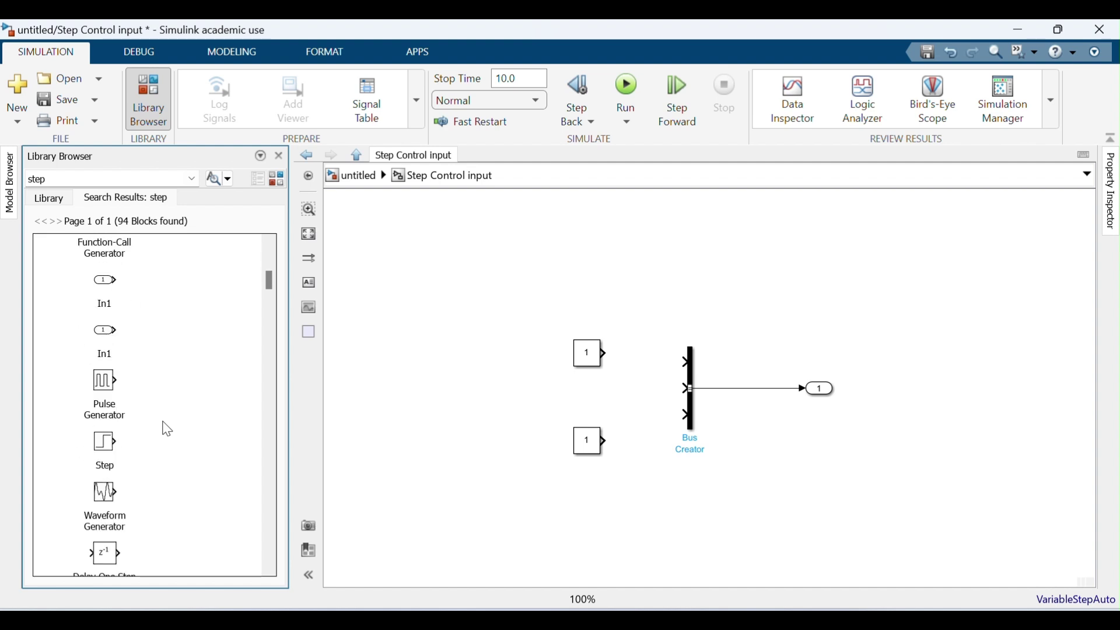
{"action": "left_click", "coordinate": [120, 383]}
{"action": "left_click_drag", "start_coordinate": [120, 384], "coordinate": [592, 404]}
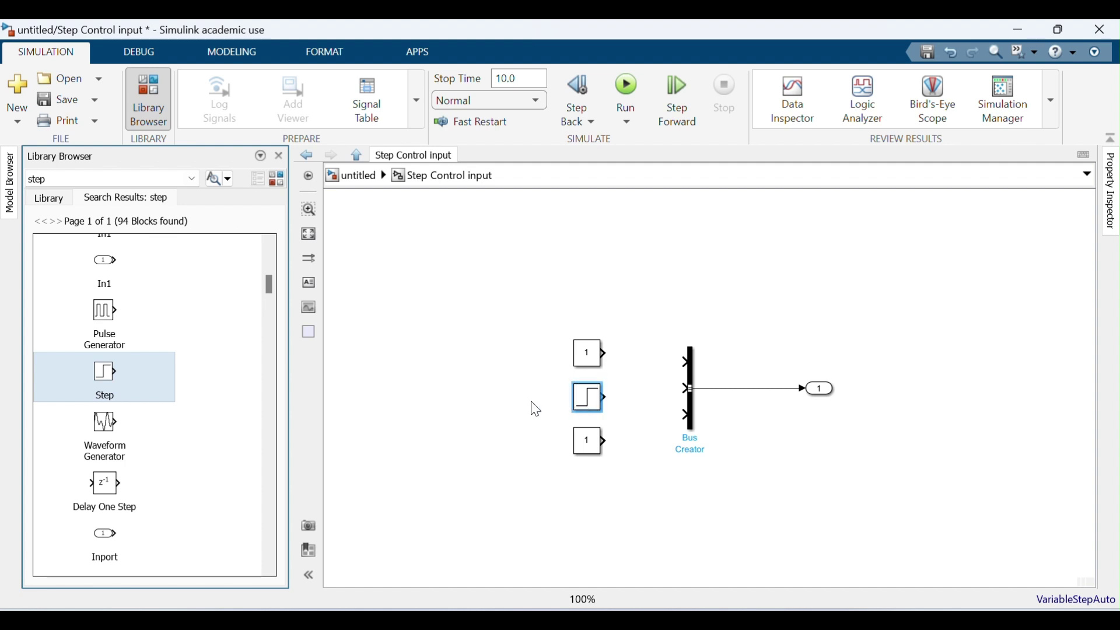
Set the upper Constant block's value to 10
{"action": "double_click", "coordinate": [593, 353]}
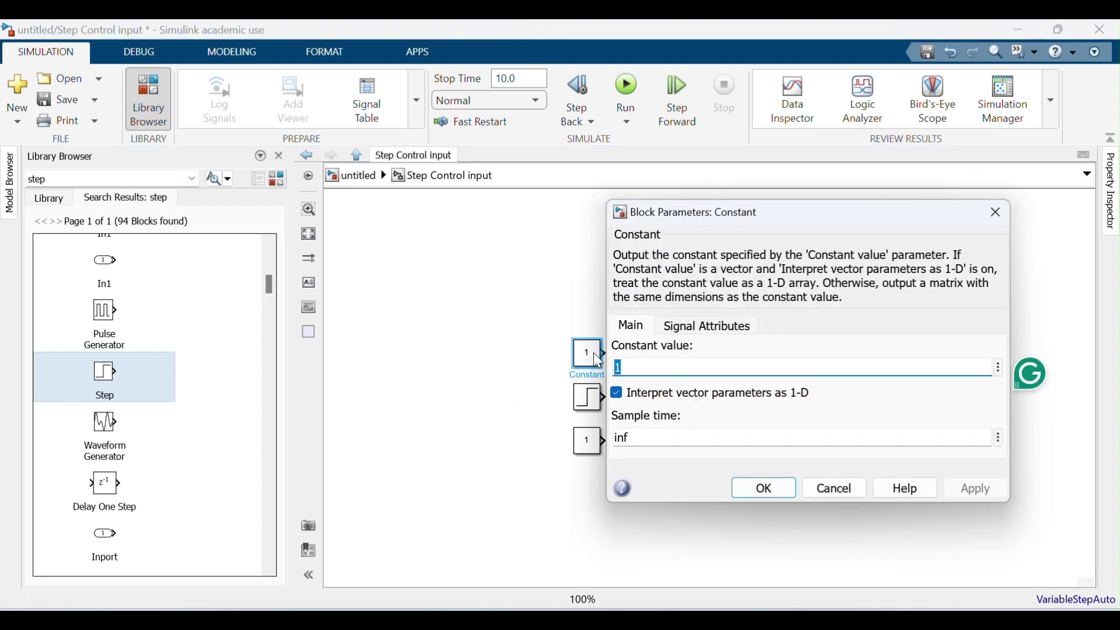
{"action": "type", "text": "0"}
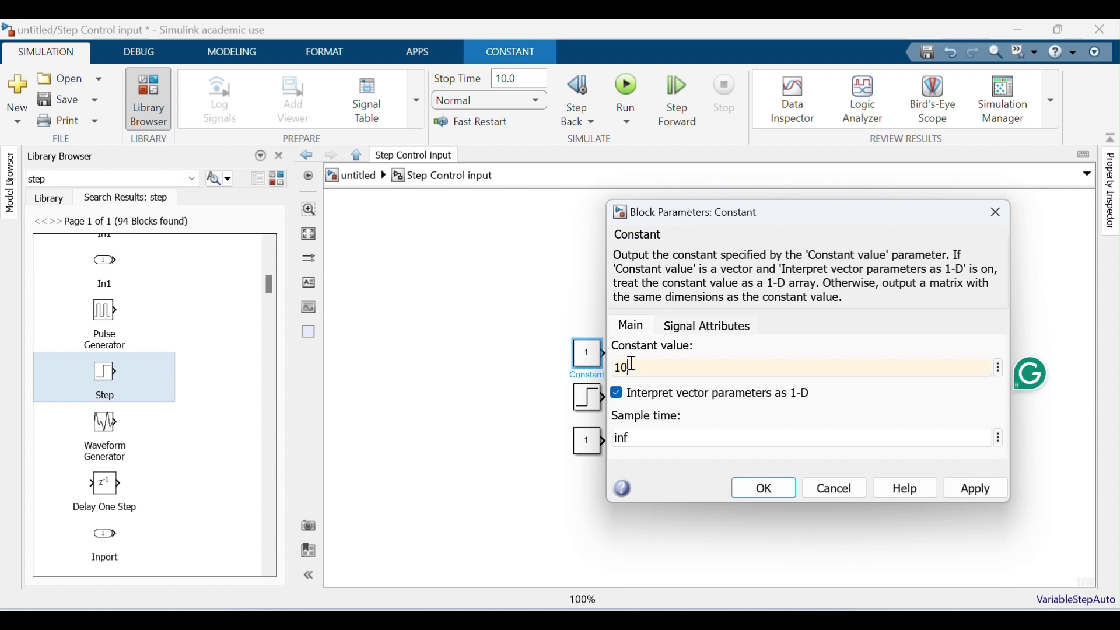
{"action": "left_click", "coordinate": [991, 491]}
{"action": "left_click", "coordinate": [766, 495]}
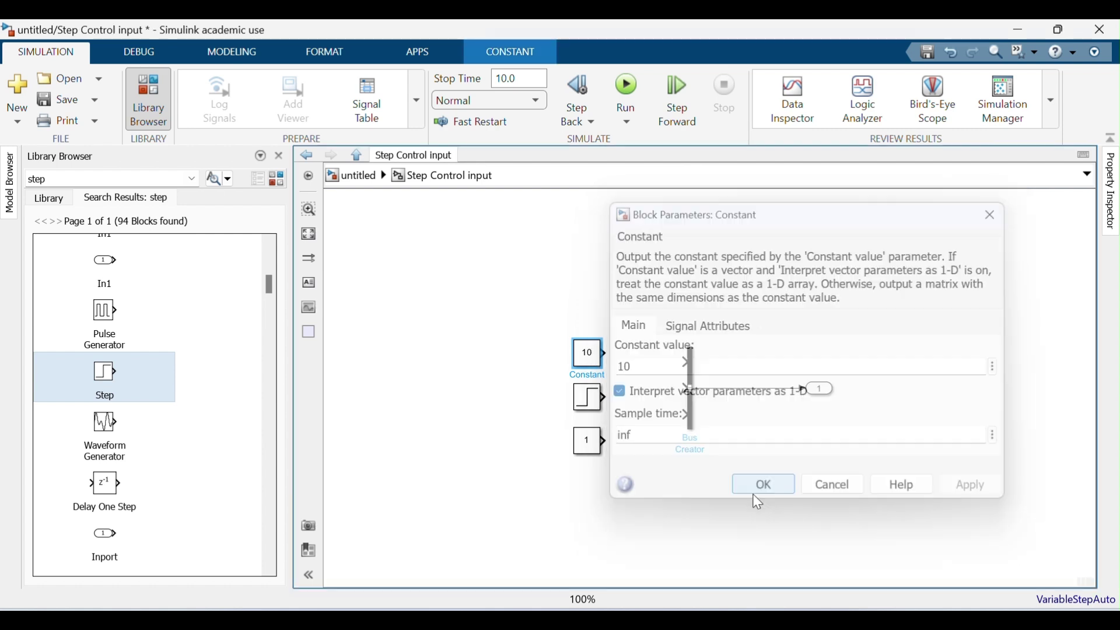
Set the lower Constant block's value to 0
{"action": "left_click", "coordinate": [592, 447]}
{"action": "double_click", "coordinate": [594, 451]}
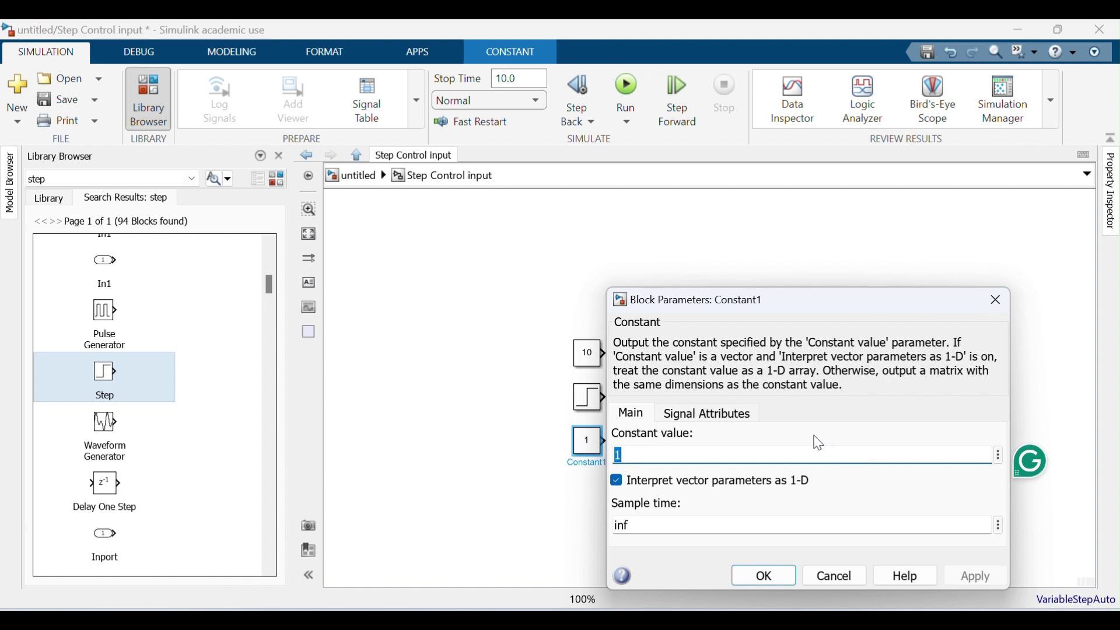
{"action": "key", "text": "BackSpace"}
{"action": "type", "text": "0"}
{"action": "left_click", "coordinate": [976, 578]}
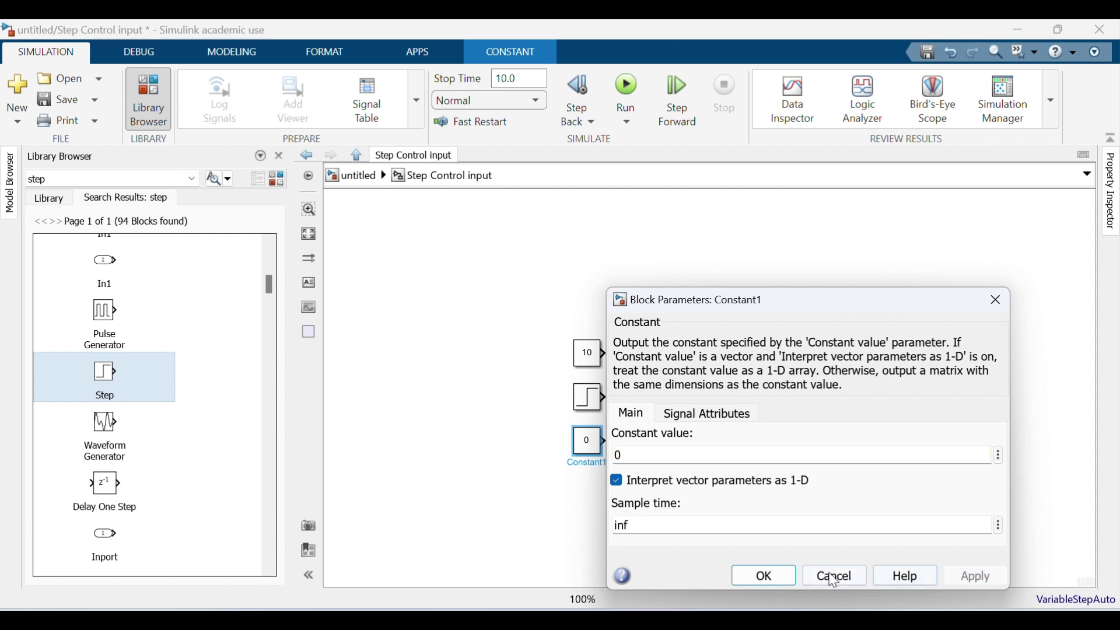
{"action": "left_click", "coordinate": [764, 579]}
Connect the upper Constant, the Step and the lower Constant to the Bus Creator's first, second and third inputs respectively
{"action": "left_click", "coordinate": [606, 353]}
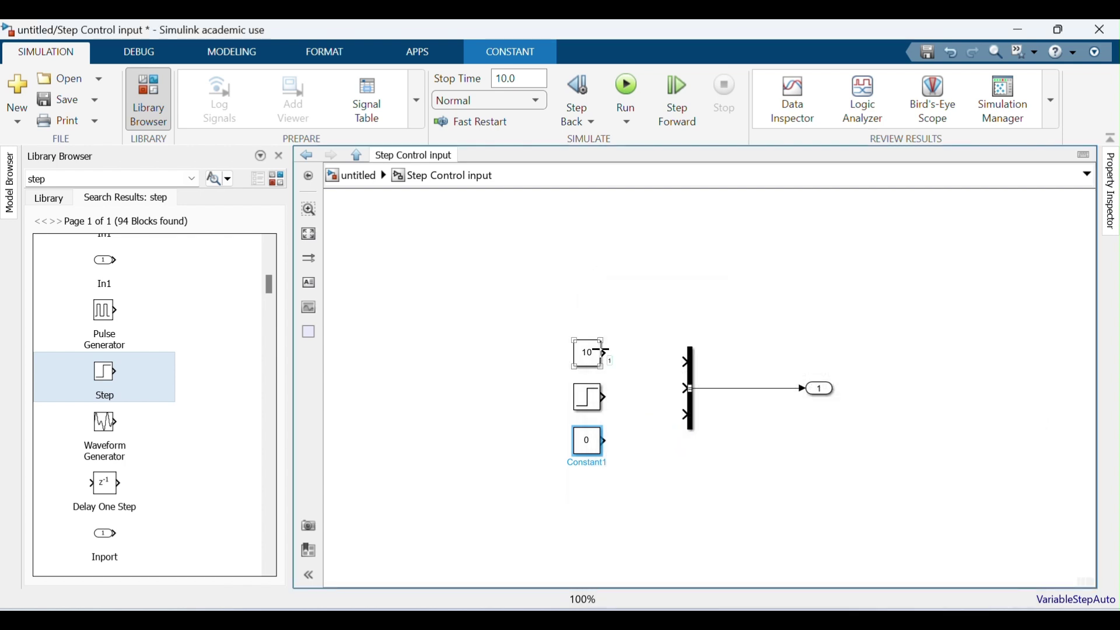
{"action": "left_click", "coordinate": [681, 362]}
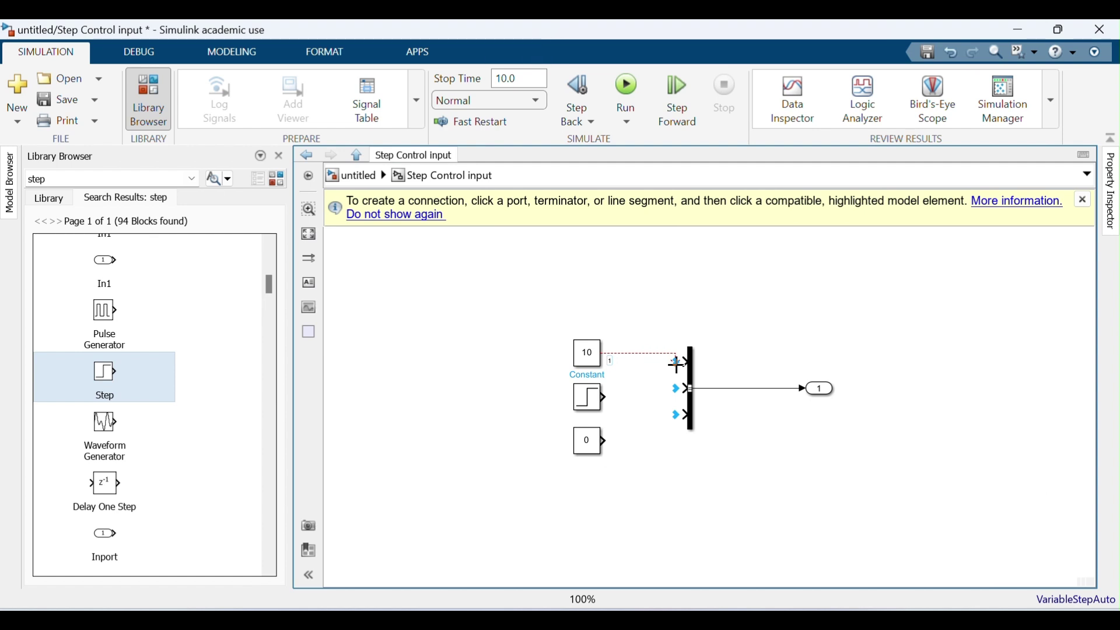
{"action": "left_click", "coordinate": [606, 398]}
{"action": "left_click", "coordinate": [686, 389]}
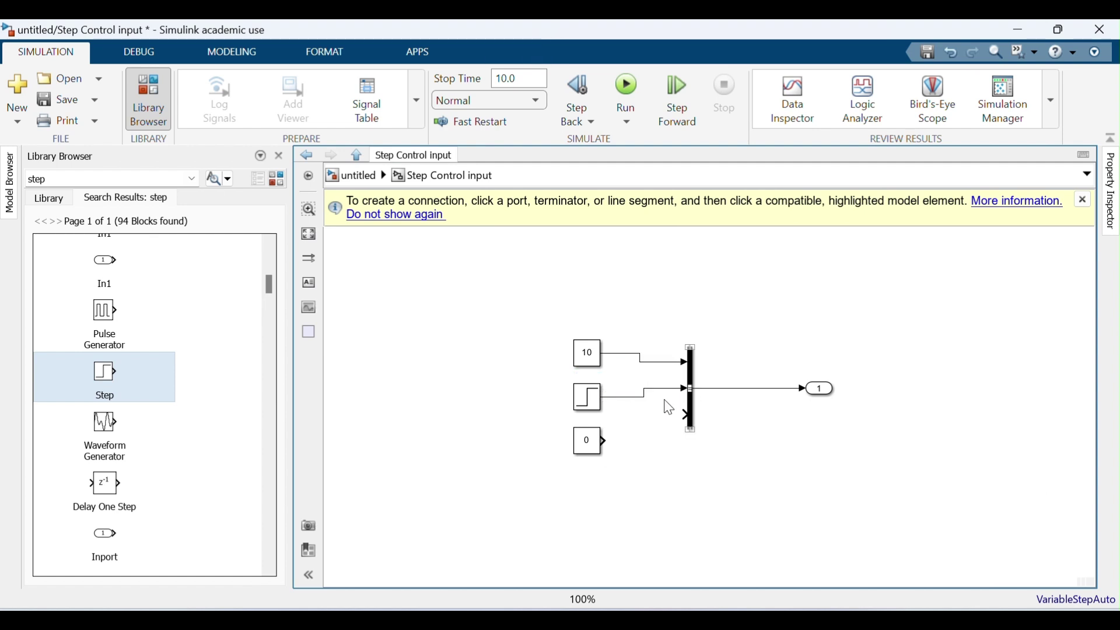
{"action": "left_click", "coordinate": [606, 439]}
{"action": "left_click", "coordinate": [684, 414]}
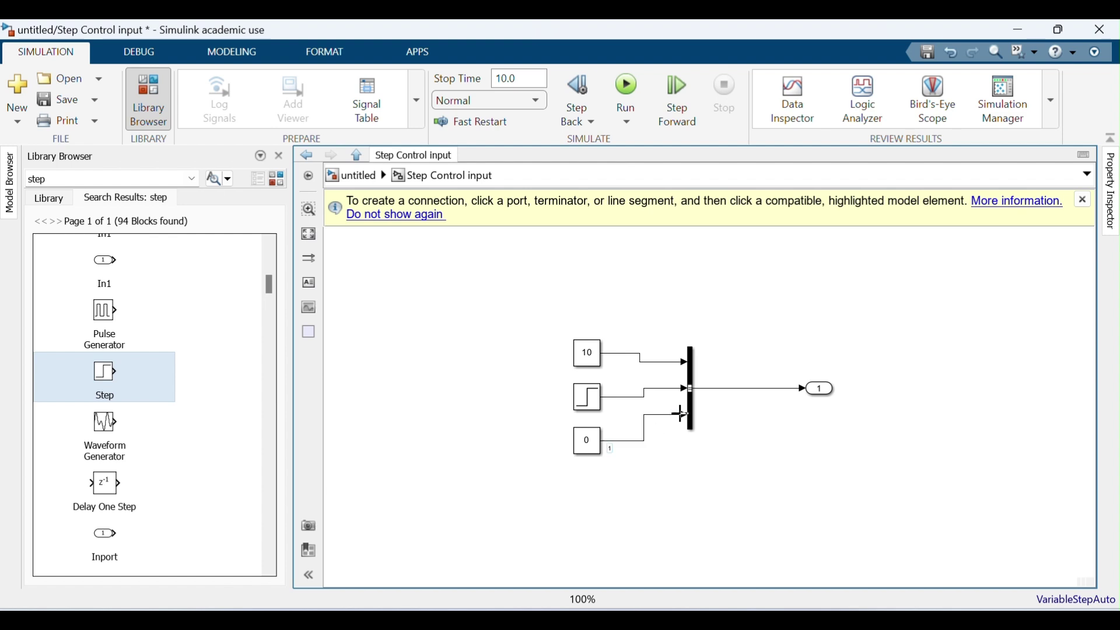
Move the Step block level with the Bus Creator's middle input and shift the upper Constant up for even spacing
{"action": "left_click", "coordinate": [593, 386]}
{"action": "left_click_drag", "start_coordinate": [581, 356], "coordinate": [581, 340]}
{"action": "left_click", "coordinate": [593, 442]}
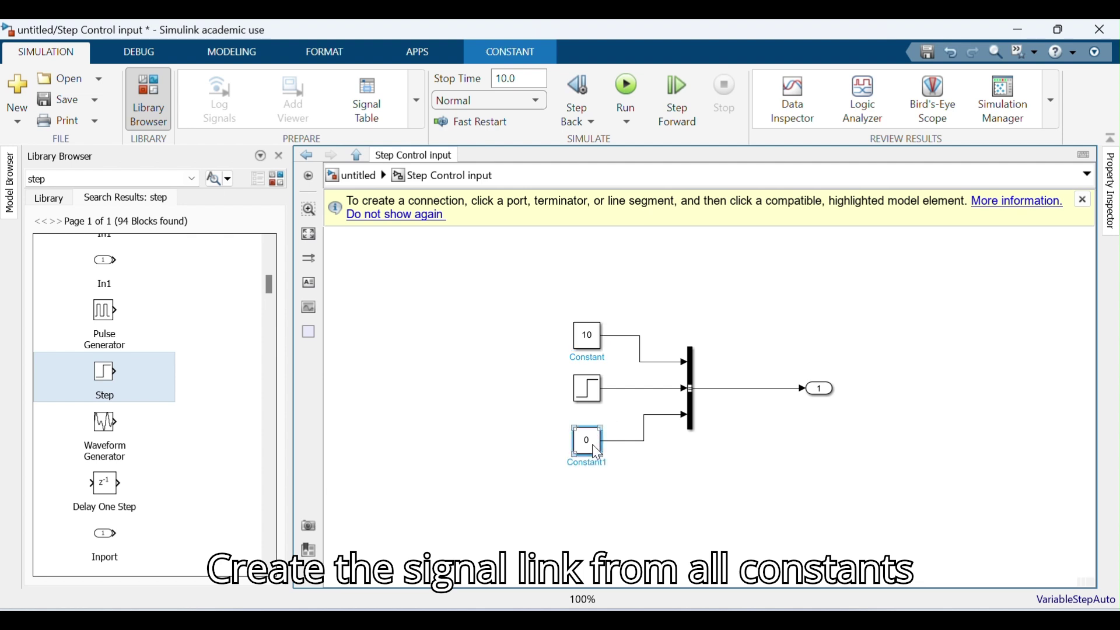
{"action": "left_click_drag", "start_coordinate": [595, 445], "coordinate": [596, 451]}
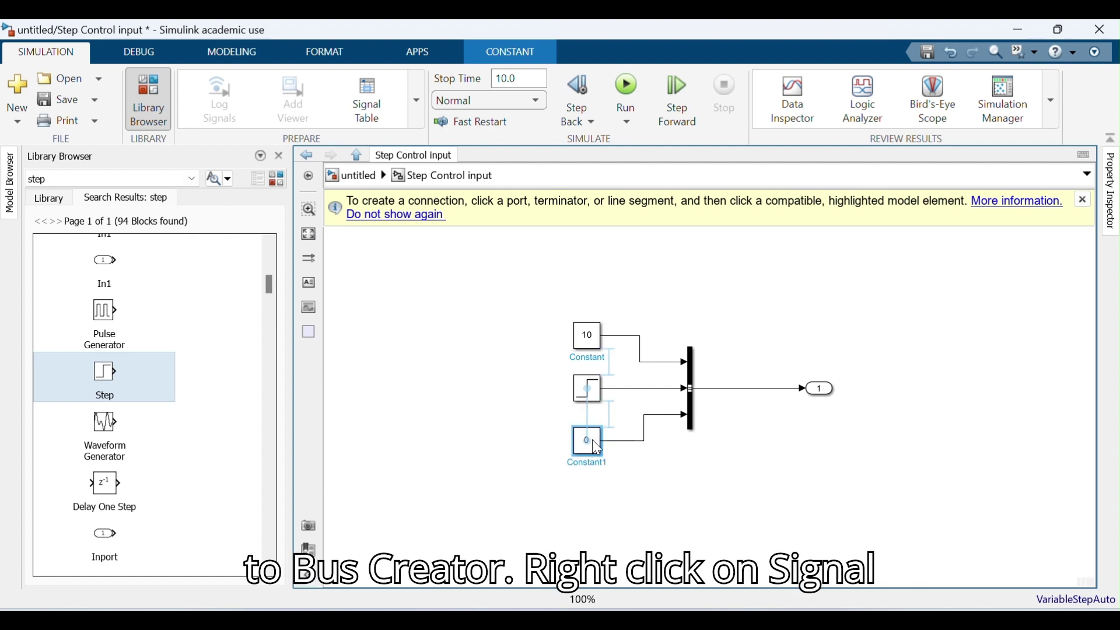
{"action": "left_click", "coordinate": [715, 460]}
Name the signal from the upper Constant block Height in its signal properties
{"action": "left_click", "coordinate": [642, 348]}
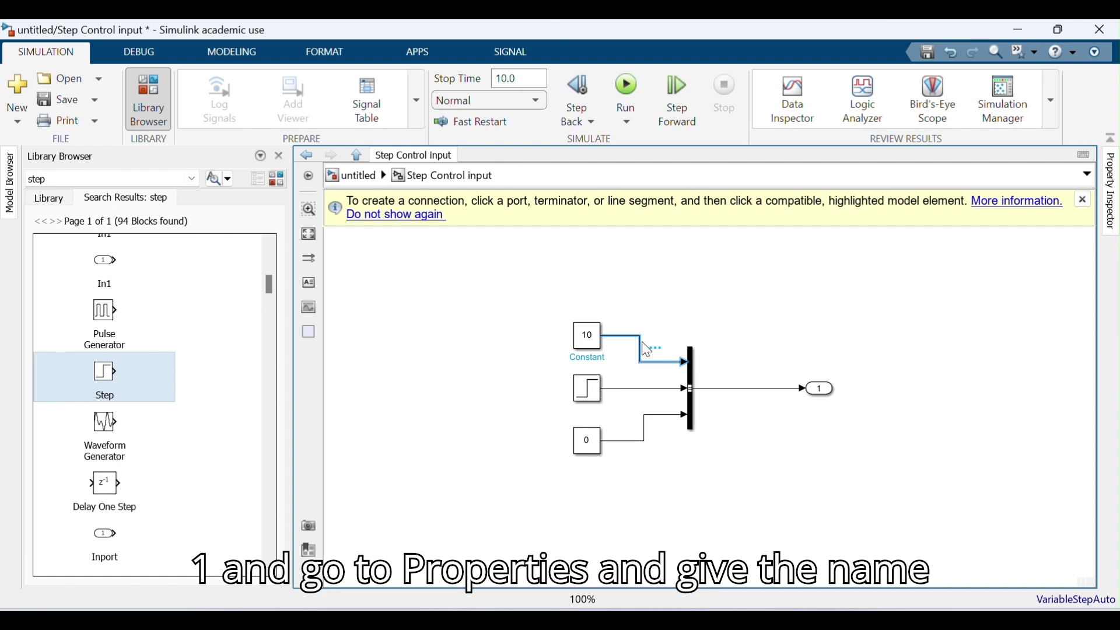
{"action": "right_click", "coordinate": [641, 341]}
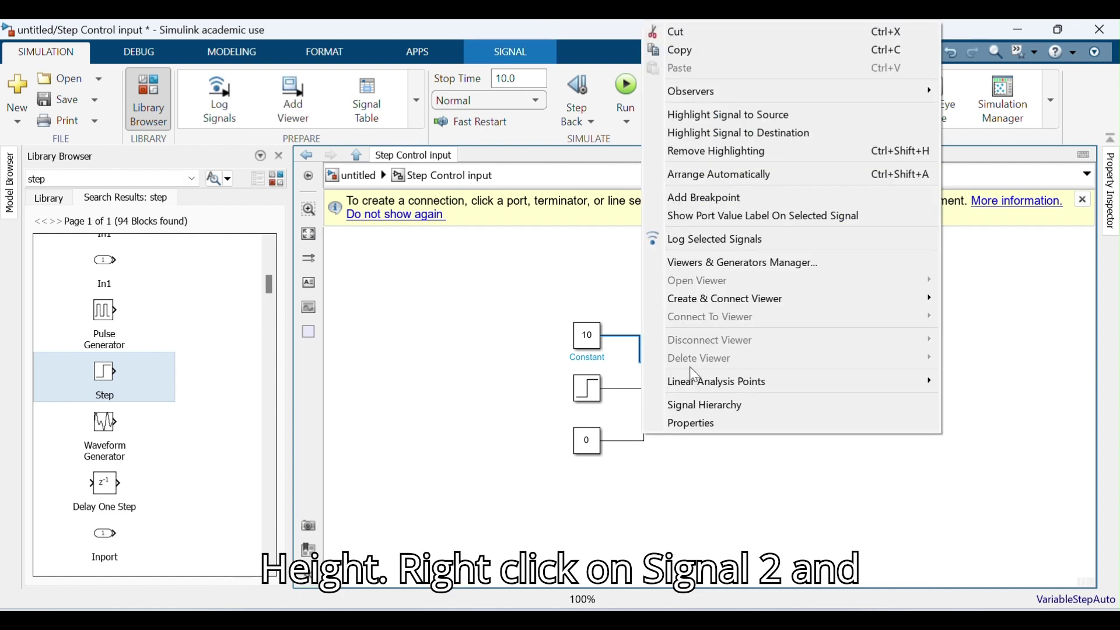
{"action": "left_click", "coordinate": [733, 430]}
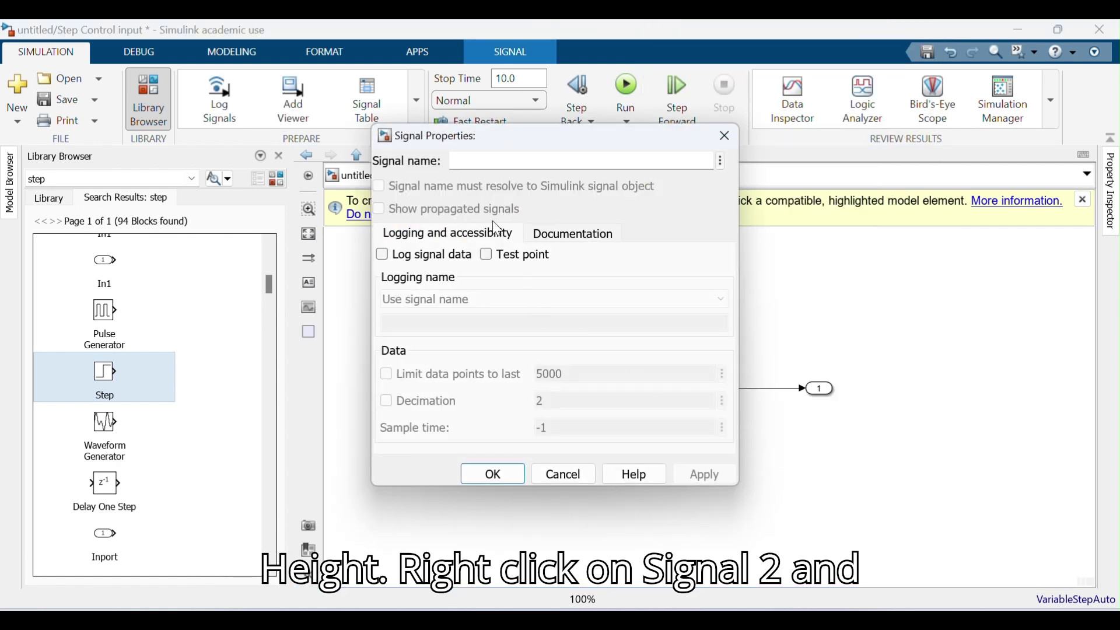
{"action": "type", "text": "Height"}
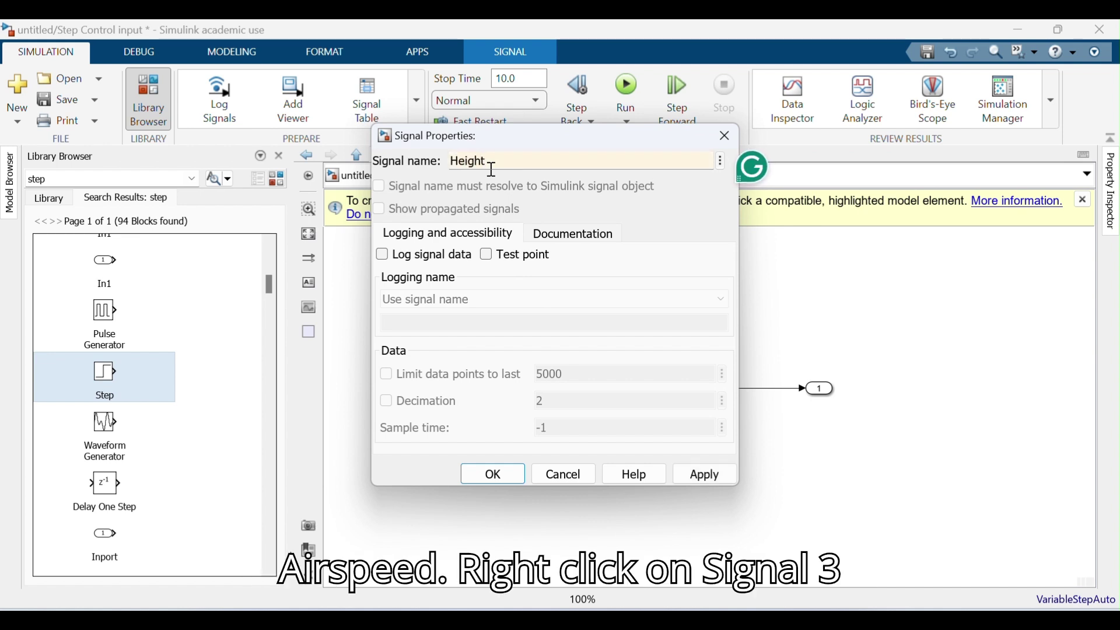
{"action": "left_click", "coordinate": [695, 478]}
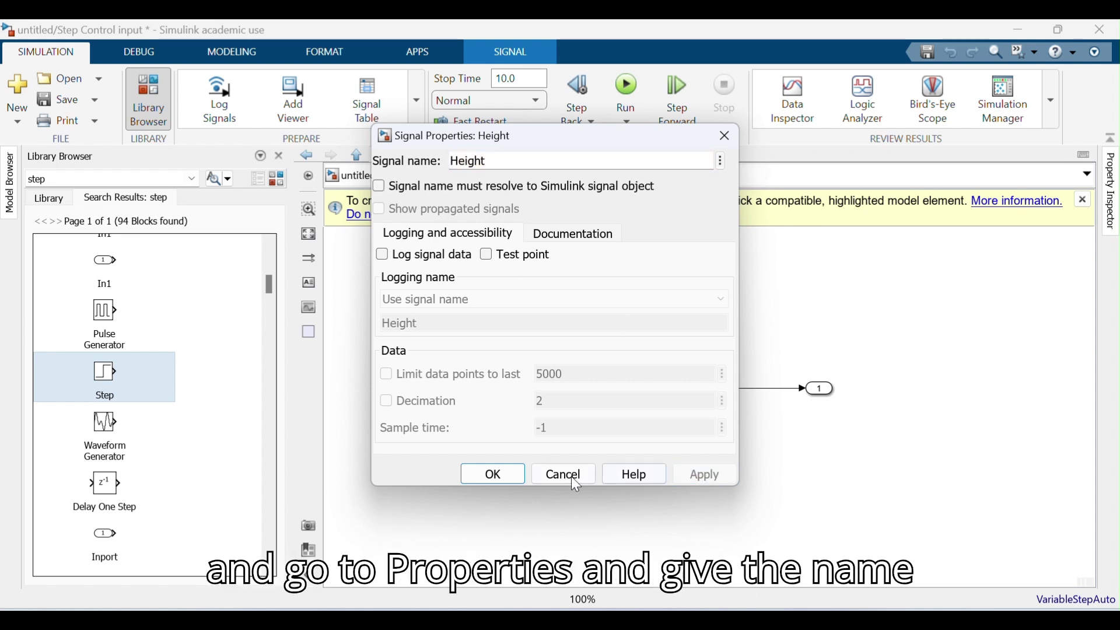
{"action": "left_click", "coordinate": [509, 476]}
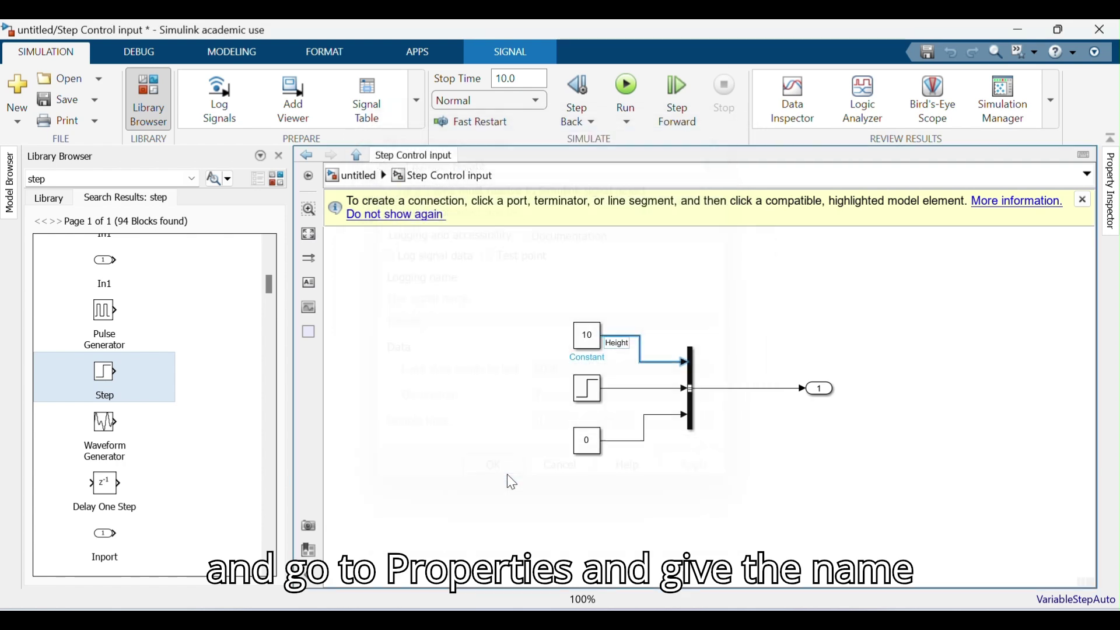
Name the signal from the Step block AirSpeed in its signal properties
{"action": "right_click", "coordinate": [623, 389]}
{"action": "left_click", "coordinate": [732, 427]}
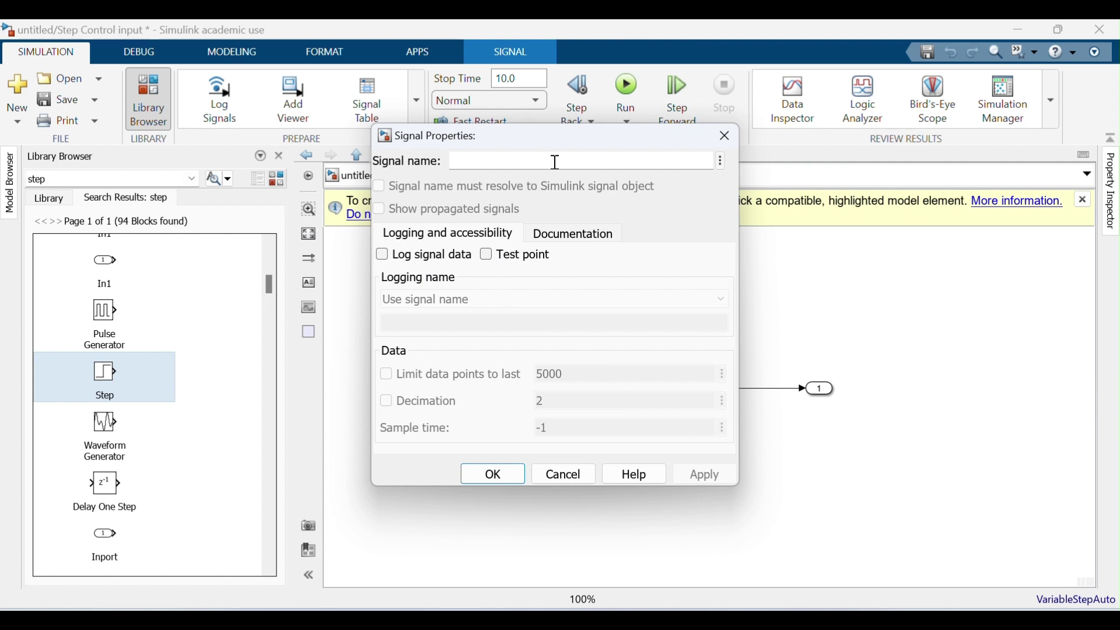
{"action": "type", "text": "A"}
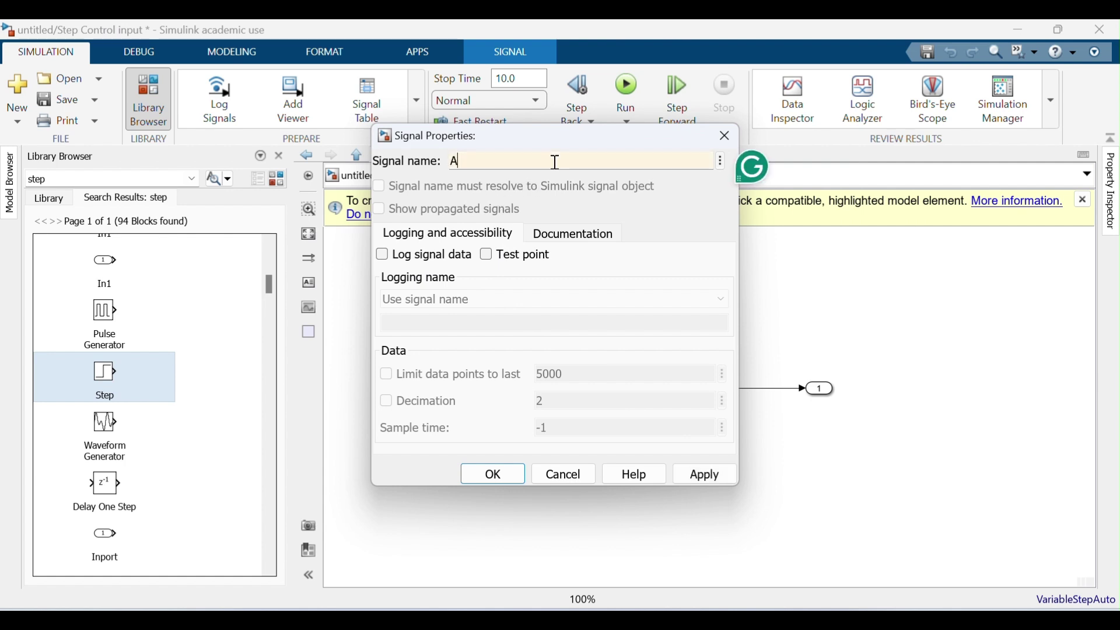
{"action": "type", "text": "irSpeed"}
{"action": "left_click", "coordinate": [706, 475]}
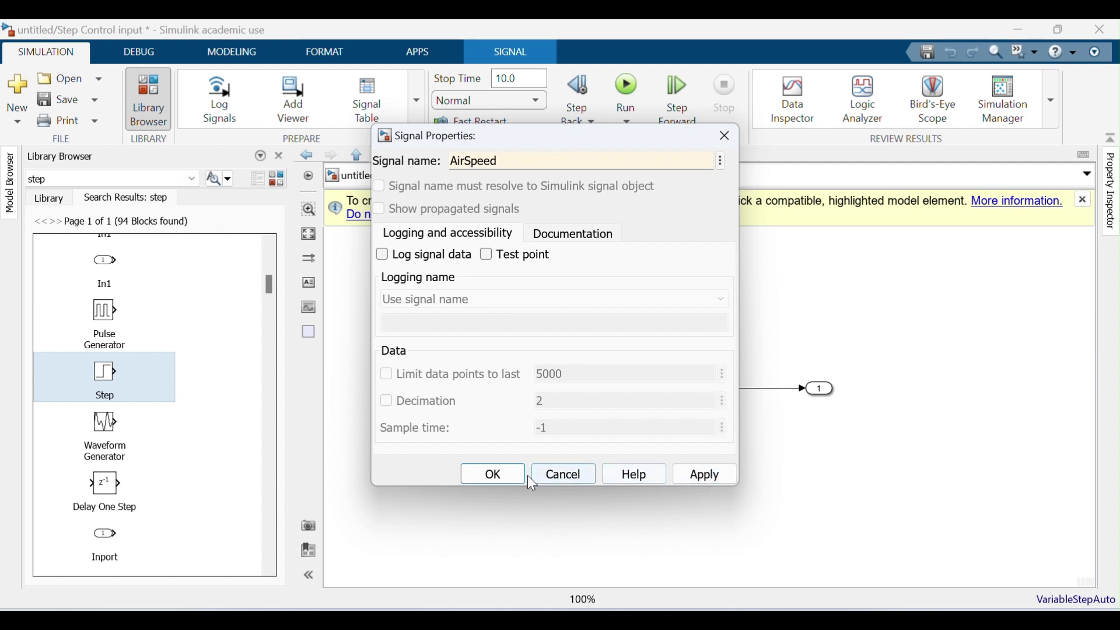
{"action": "left_click", "coordinate": [494, 477]}
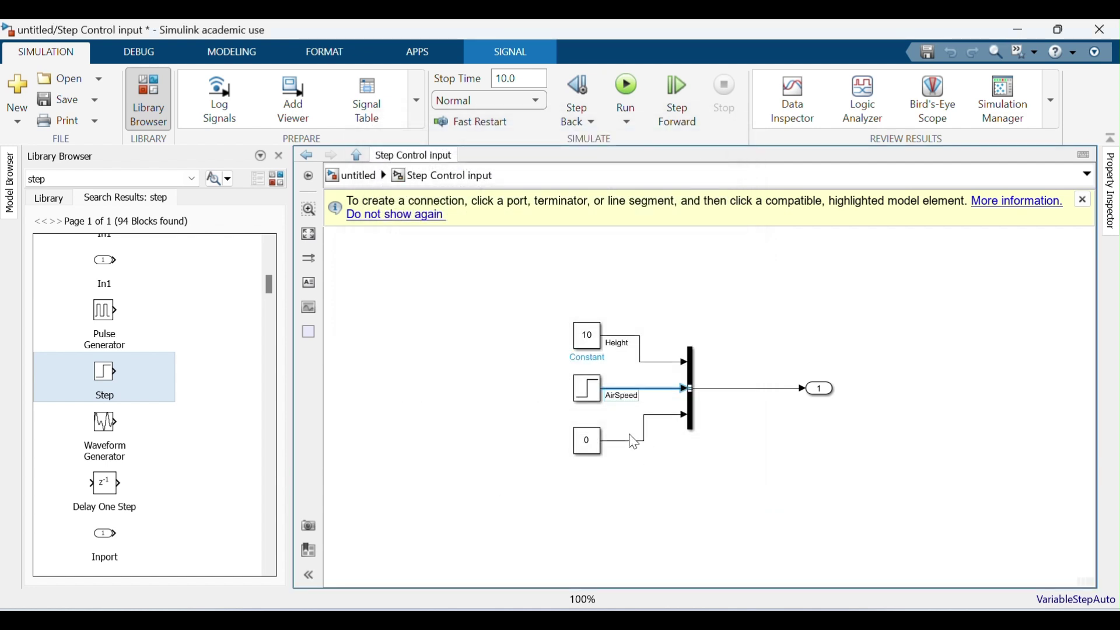
Name the signal from the lower Constant block RollAngle in its signal properties
{"action": "left_click", "coordinate": [632, 442]}
{"action": "right_click", "coordinate": [634, 446]}
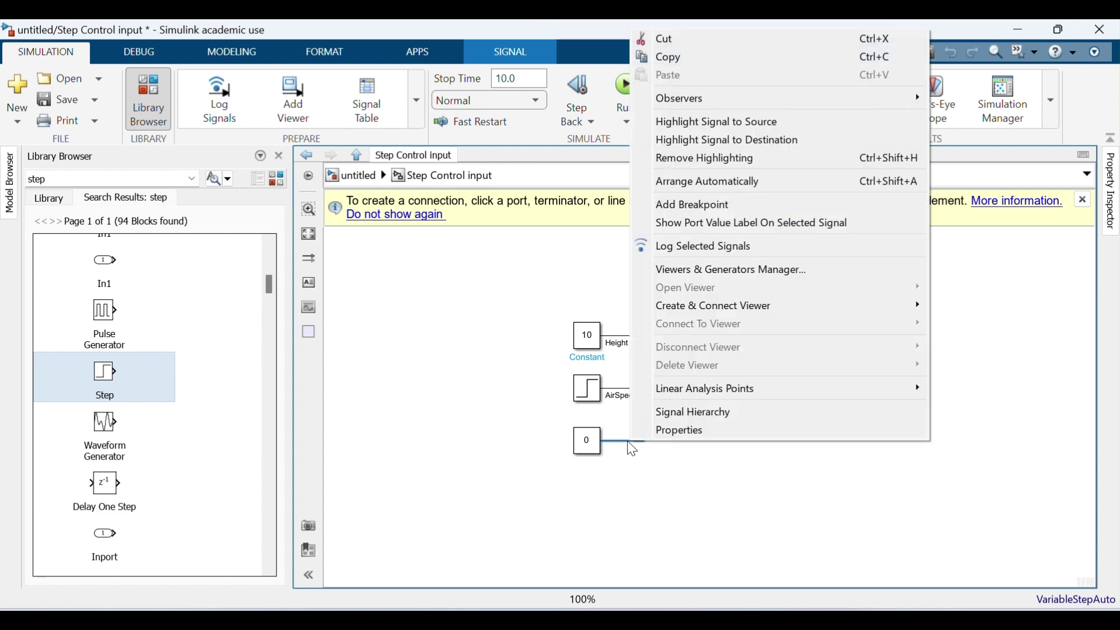
{"action": "left_click", "coordinate": [732, 427]}
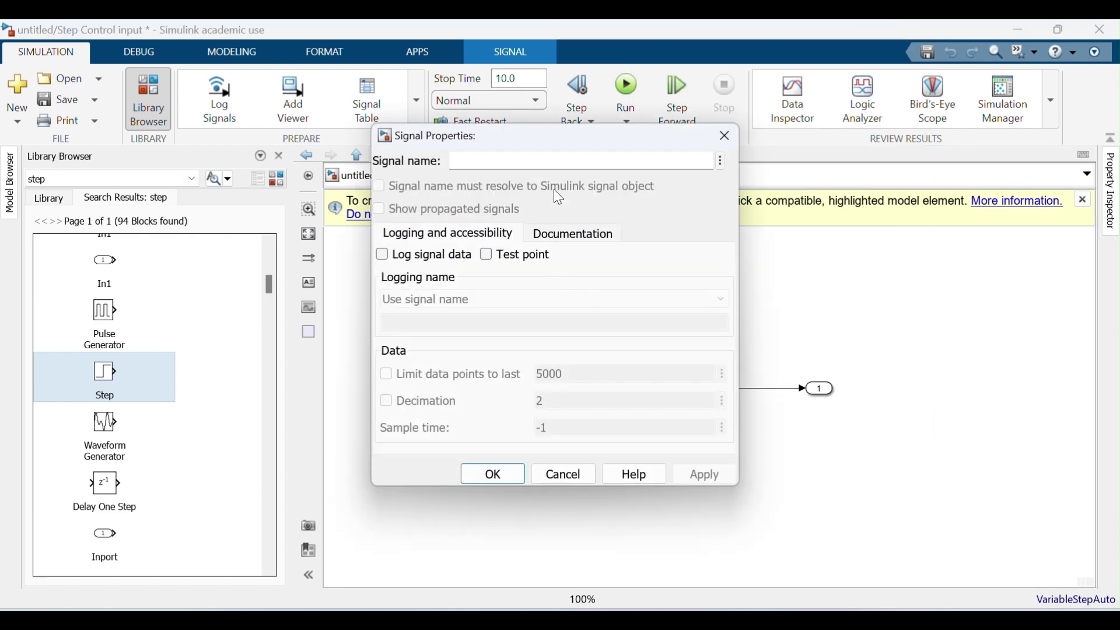
{"action": "left_click", "coordinate": [568, 165]}
{"action": "type", "text": "RollAngle"}
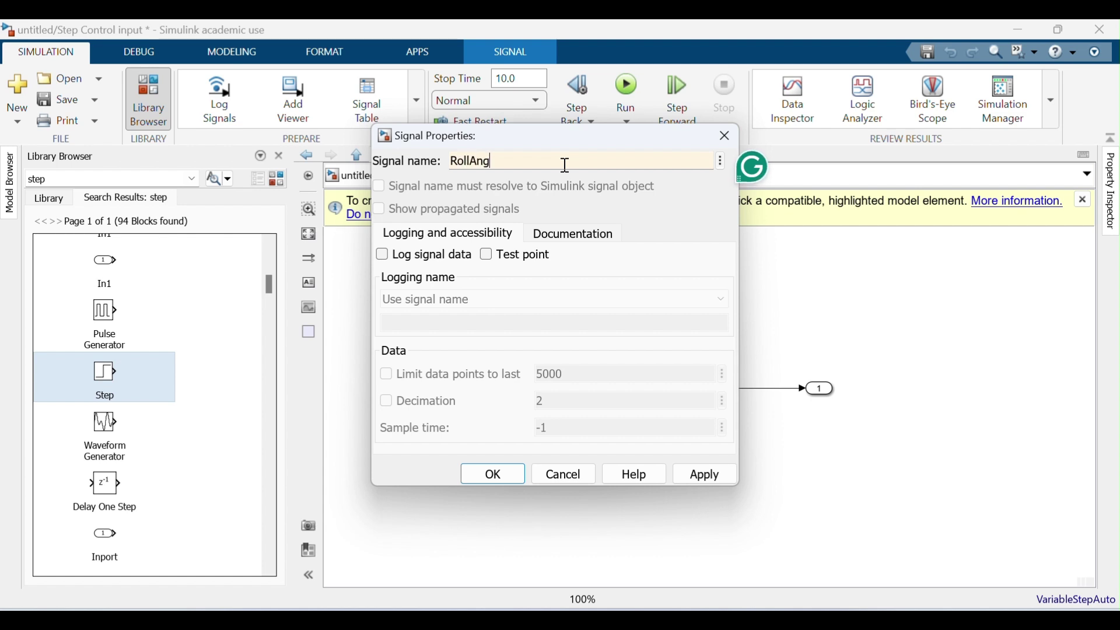
{"action": "left_click", "coordinate": [706, 473]}
{"action": "left_click", "coordinate": [495, 475]}
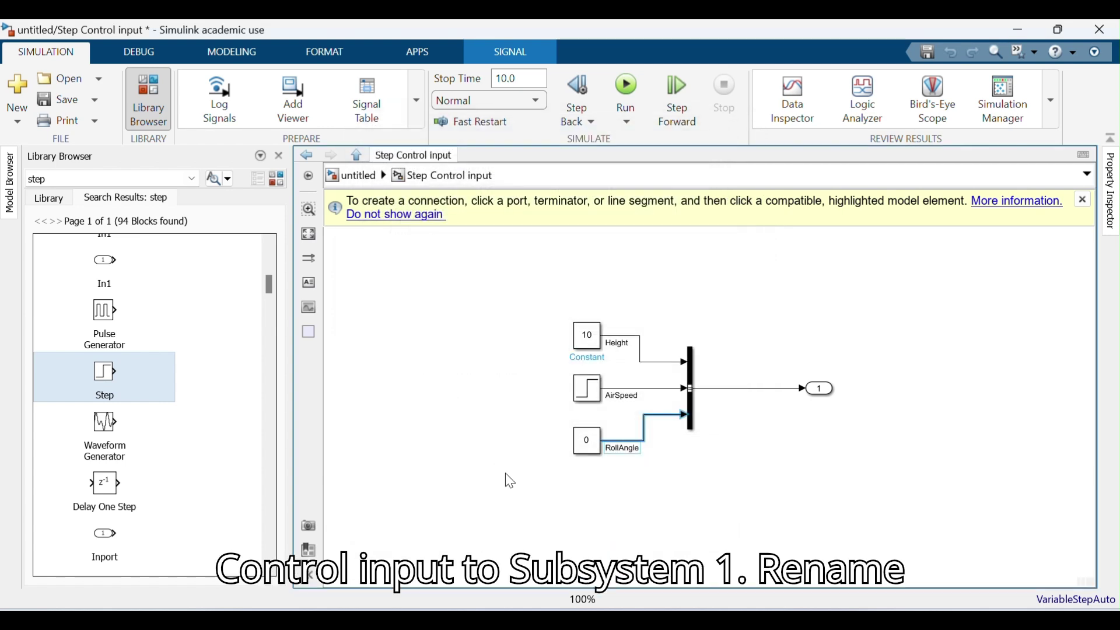
{"action": "left_click", "coordinate": [822, 473]}
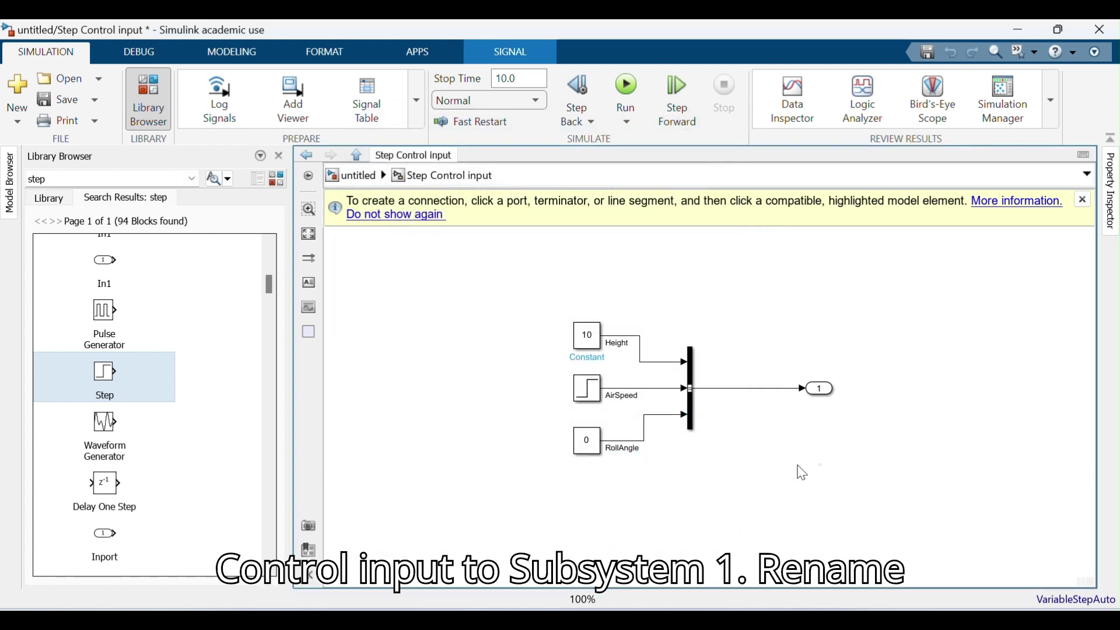
Return to the model's top level and connect the Step Control input subsystem's output to the middle subsystem's input
{"action": "left_click", "coordinate": [368, 178]}
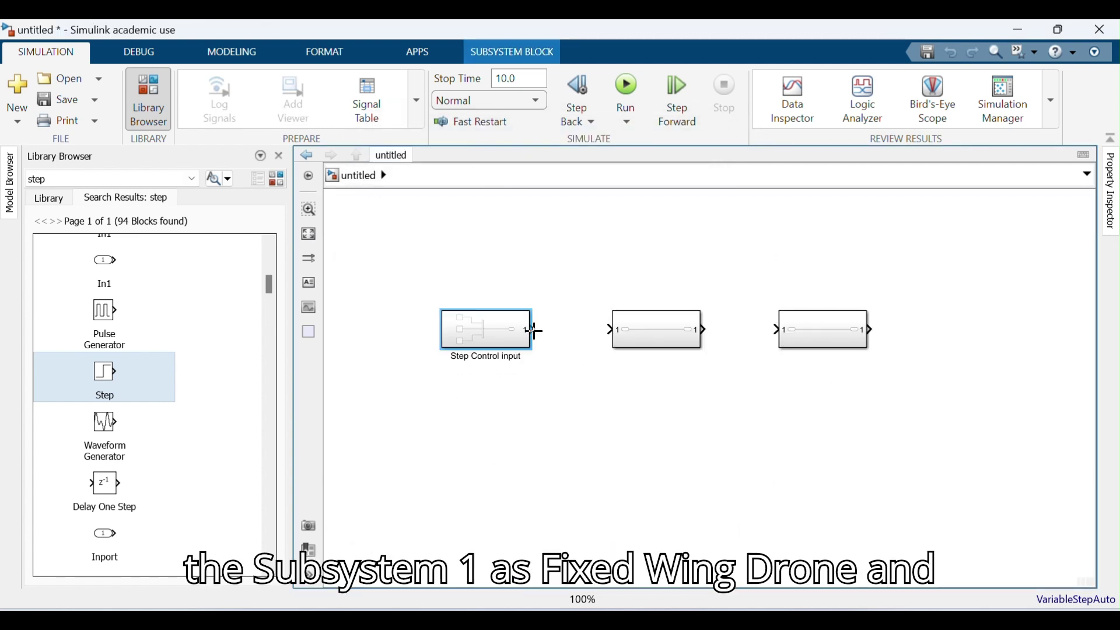
{"action": "left_click_drag", "start_coordinate": [535, 331], "coordinate": [609, 330]}
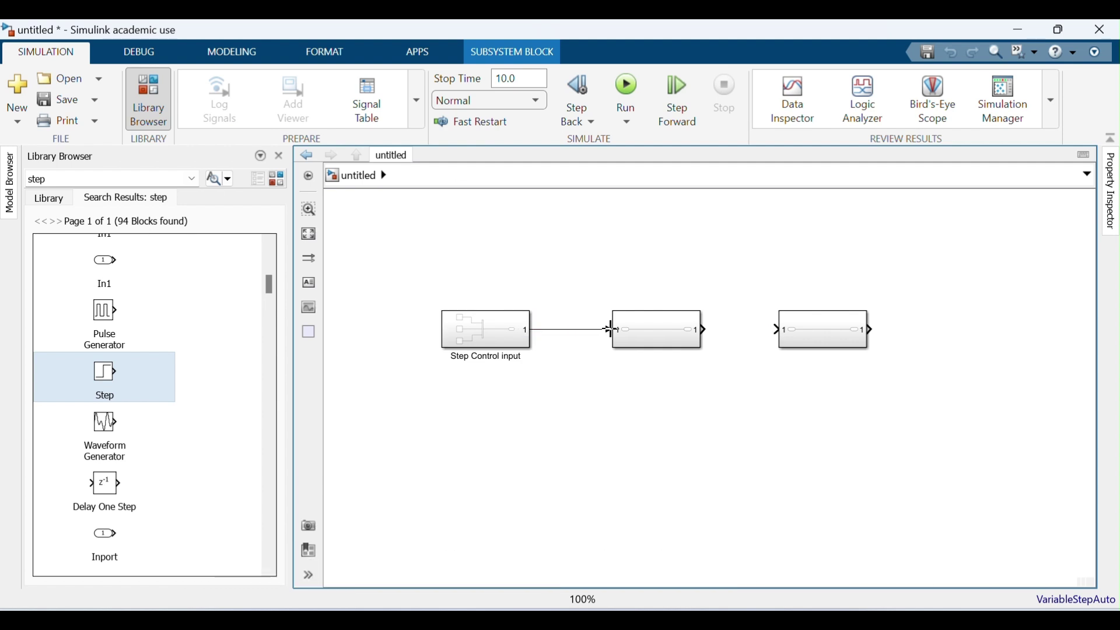
{"action": "left_click", "coordinate": [678, 350]}
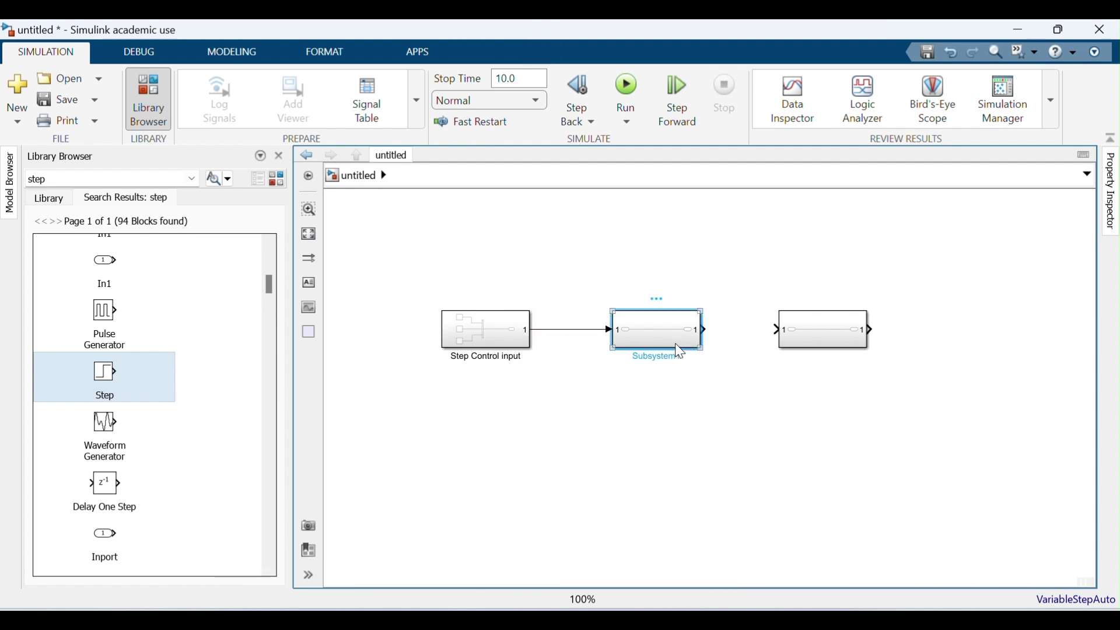
Rename the middle subsystem Fixed Wing Drone
{"action": "left_click", "coordinate": [661, 359]}
{"action": "left_click_drag", "start_coordinate": [694, 369], "coordinate": [637, 361]}
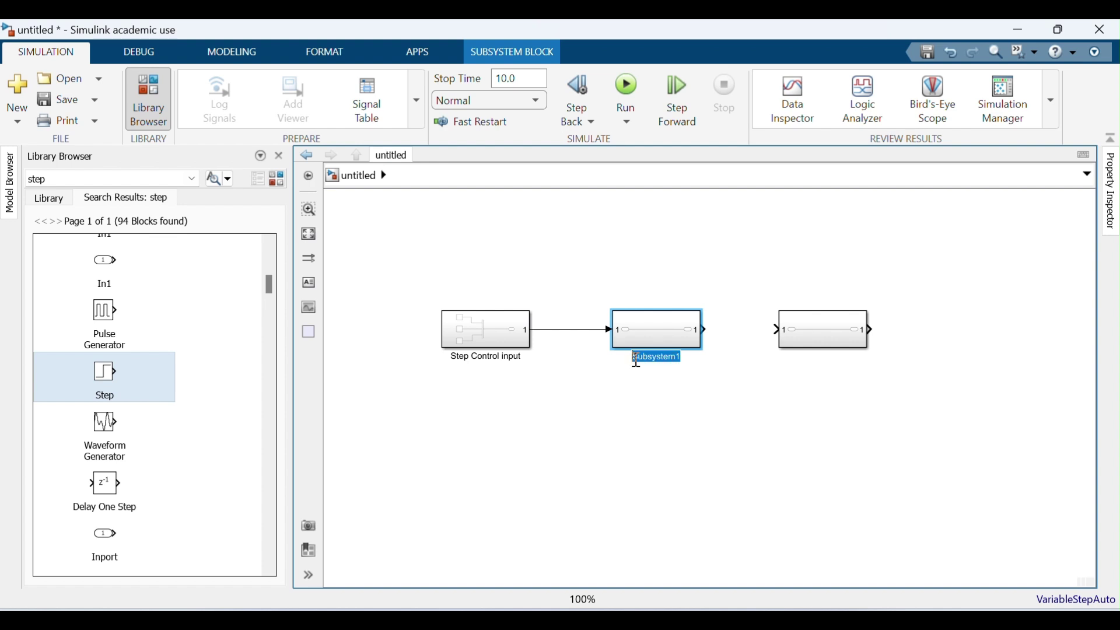
{"action": "type", "text": "Fixed Wing Drone"}
{"action": "left_click", "coordinate": [708, 477]}
Open the Fixed Wing Drone subsystem and delete the signal line between its input and output ports
{"action": "double_click", "coordinate": [664, 324]}
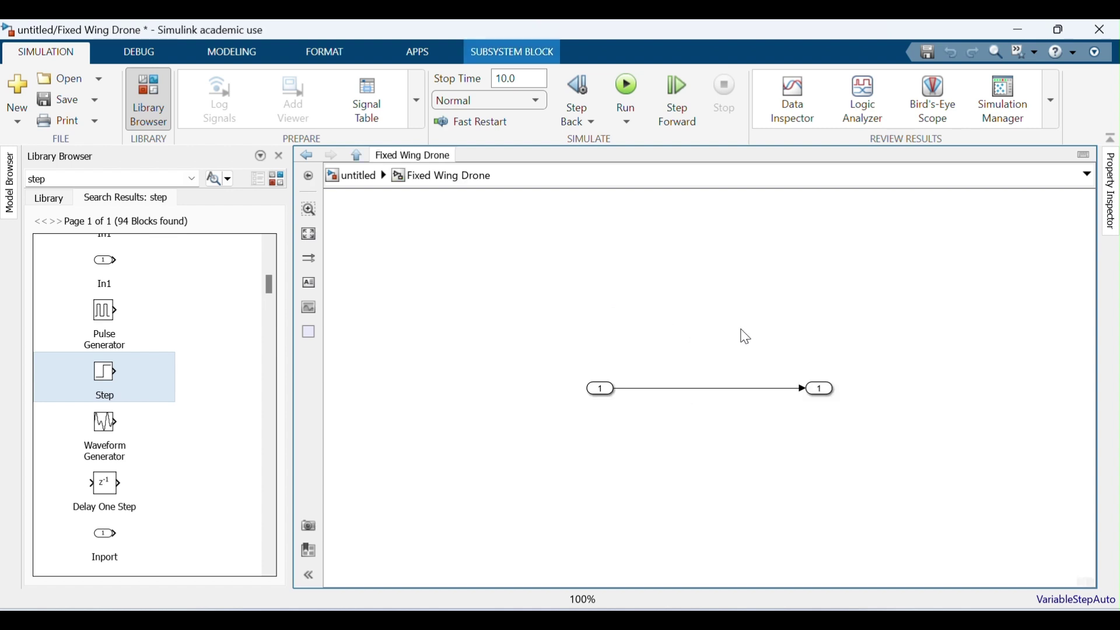
{"action": "left_click", "coordinate": [708, 389]}
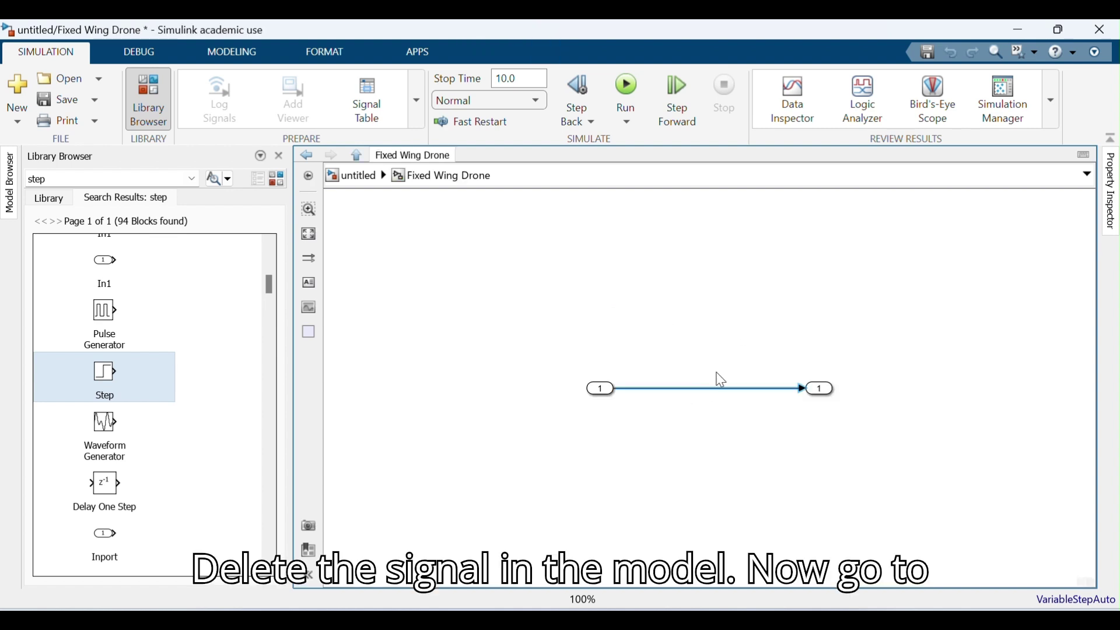
{"action": "key", "text": "Delete"}
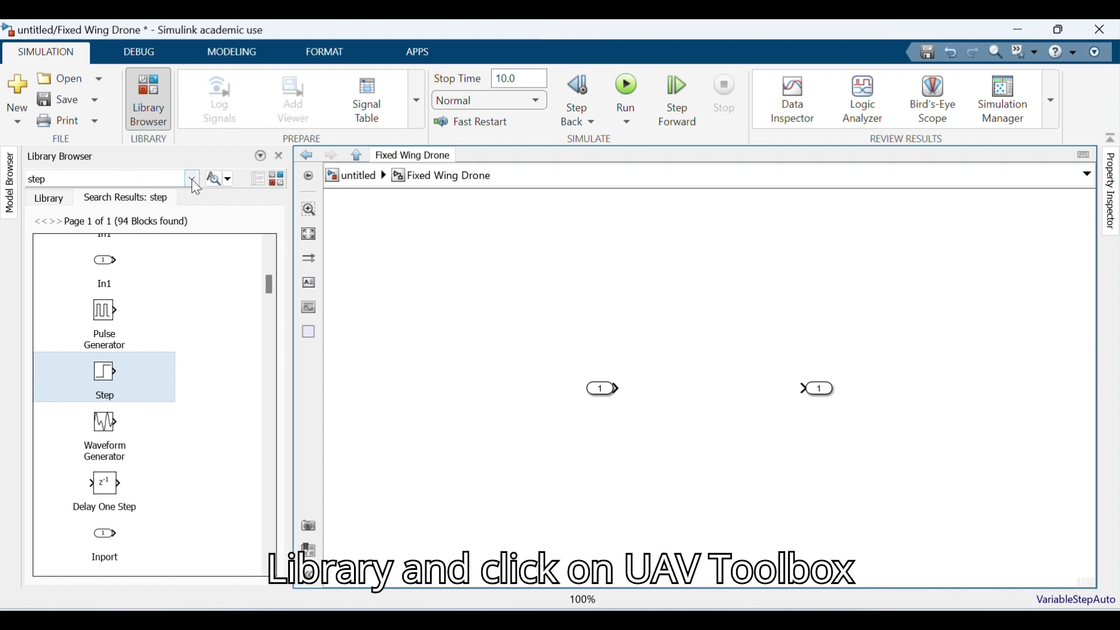
Place a Guidance Model block from the UAV Toolbox Algorithms library between the ports and connect its State output to the outport
{"action": "left_click", "coordinate": [39, 203]}
{"action": "scroll", "coordinate": [138, 354], "scroll_direction": "down", "scroll_amount": 15}
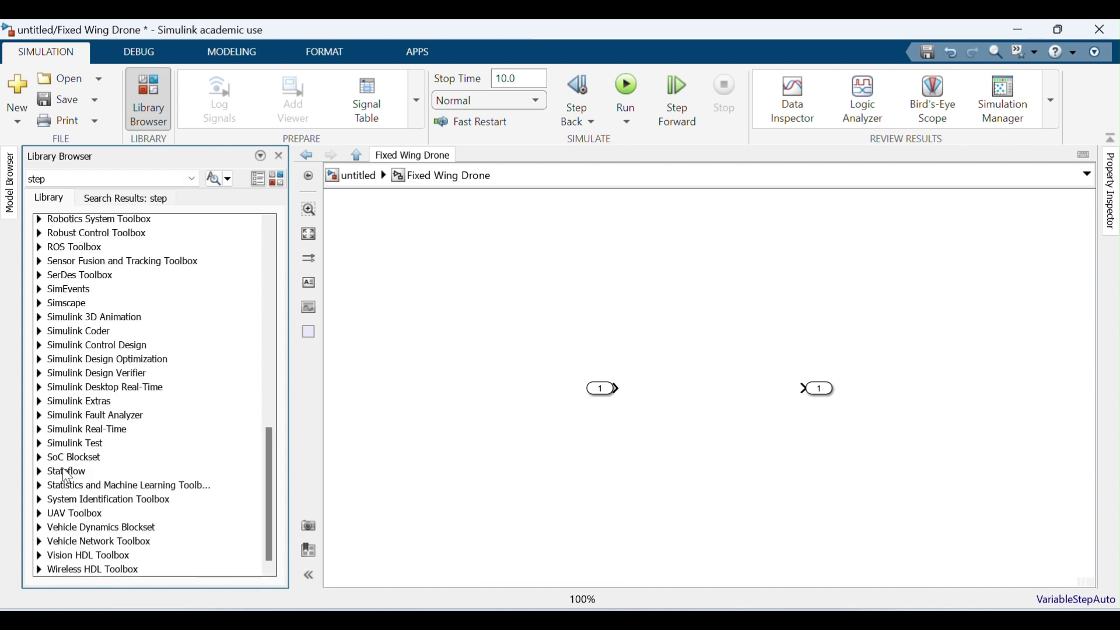
{"action": "left_click", "coordinate": [39, 514]}
{"action": "scroll", "coordinate": [123, 528], "scroll_direction": "down", "scroll_amount": 2}
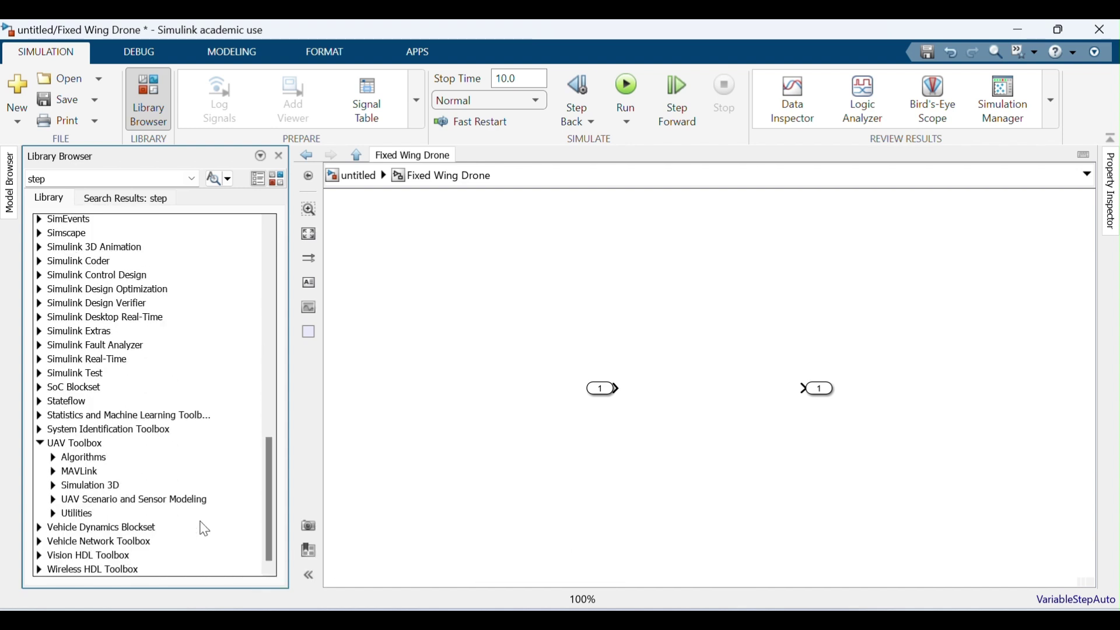
{"action": "left_click", "coordinate": [54, 457]}
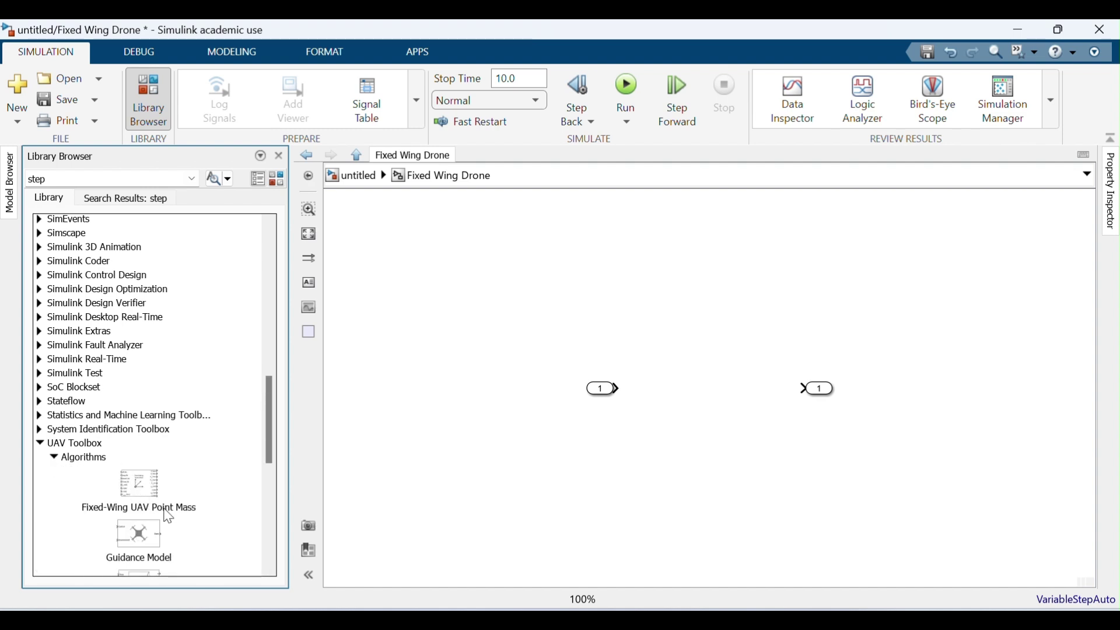
{"action": "scroll", "coordinate": [158, 507], "scroll_direction": "down", "scroll_amount": 2}
{"action": "left_click", "coordinate": [147, 472]}
{"action": "left_click_drag", "start_coordinate": [141, 469], "coordinate": [714, 394]}
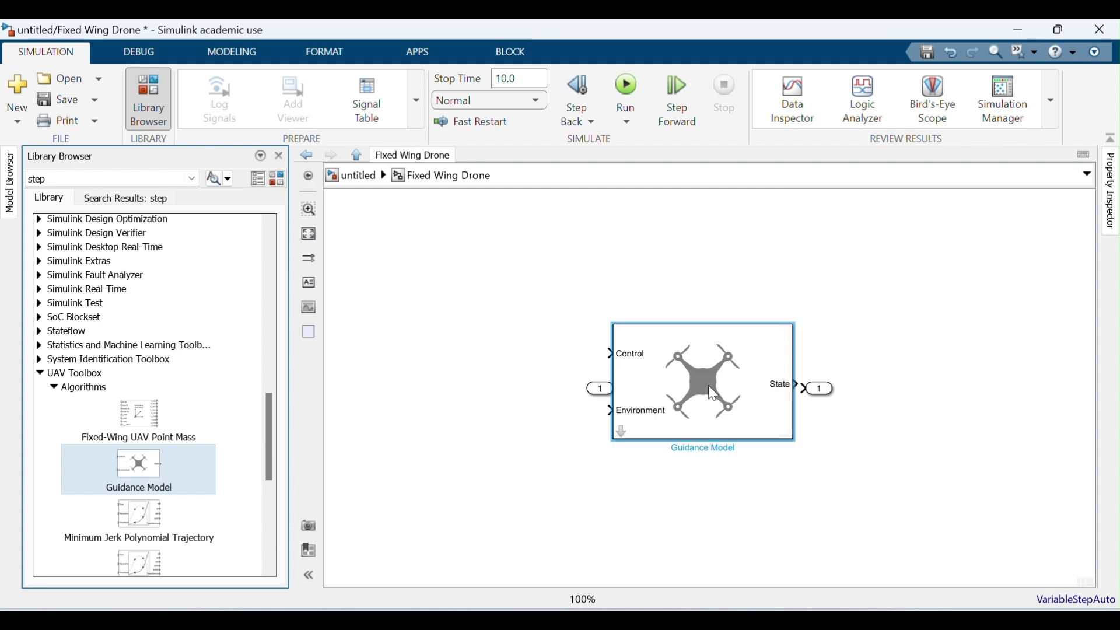
{"action": "left_click_drag", "start_coordinate": [693, 389], "coordinate": [695, 397]}
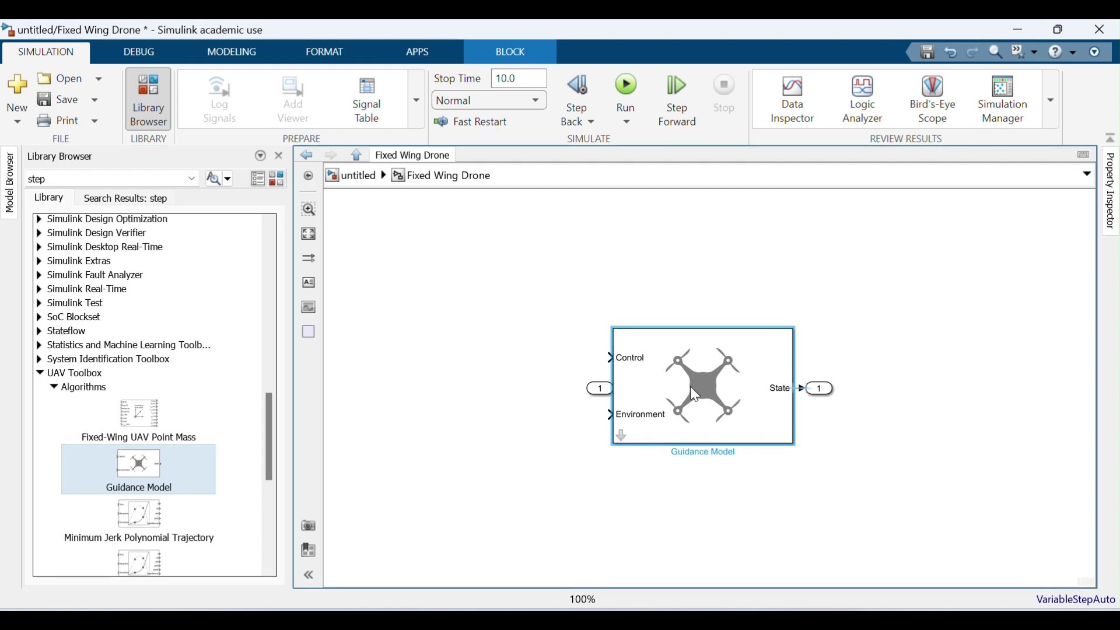
{"action": "left_click_drag", "start_coordinate": [820, 393], "coordinate": [867, 404]}
Set the Guidance Model block's model type to FixedWingGuidance
{"action": "left_click", "coordinate": [692, 379]}
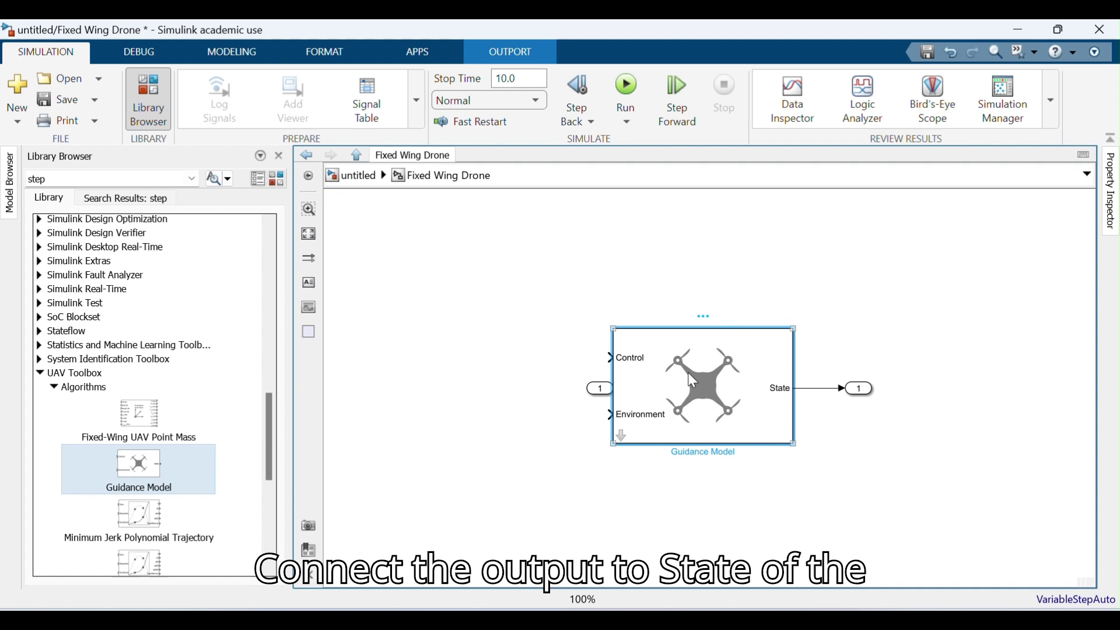
{"action": "double_click", "coordinate": [689, 373]}
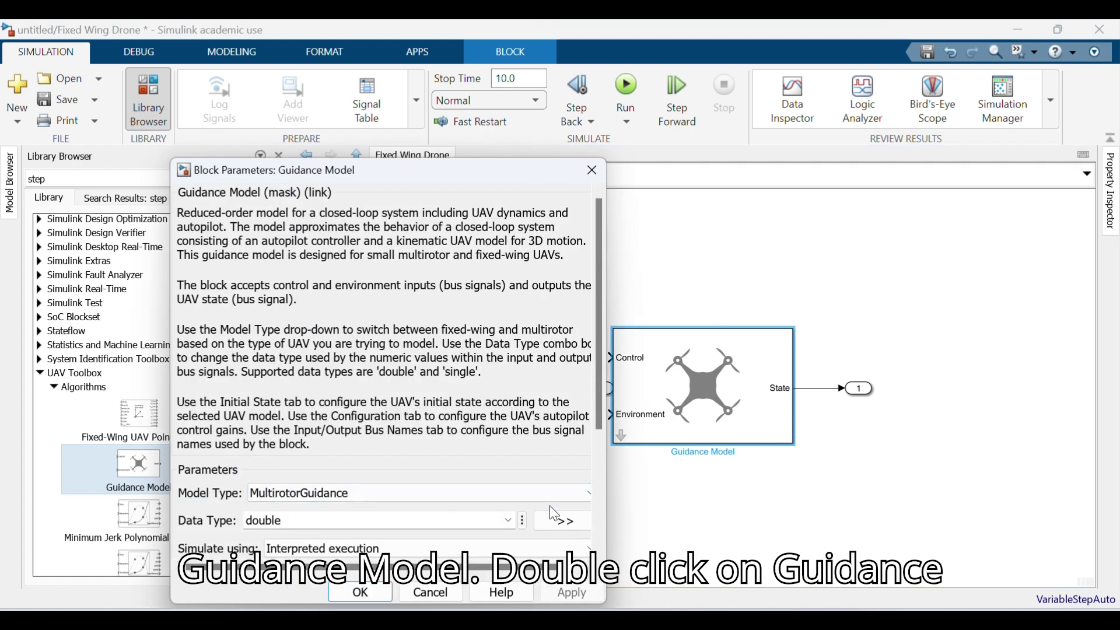
{"action": "left_click", "coordinate": [525, 494]}
{"action": "left_click", "coordinate": [487, 524]}
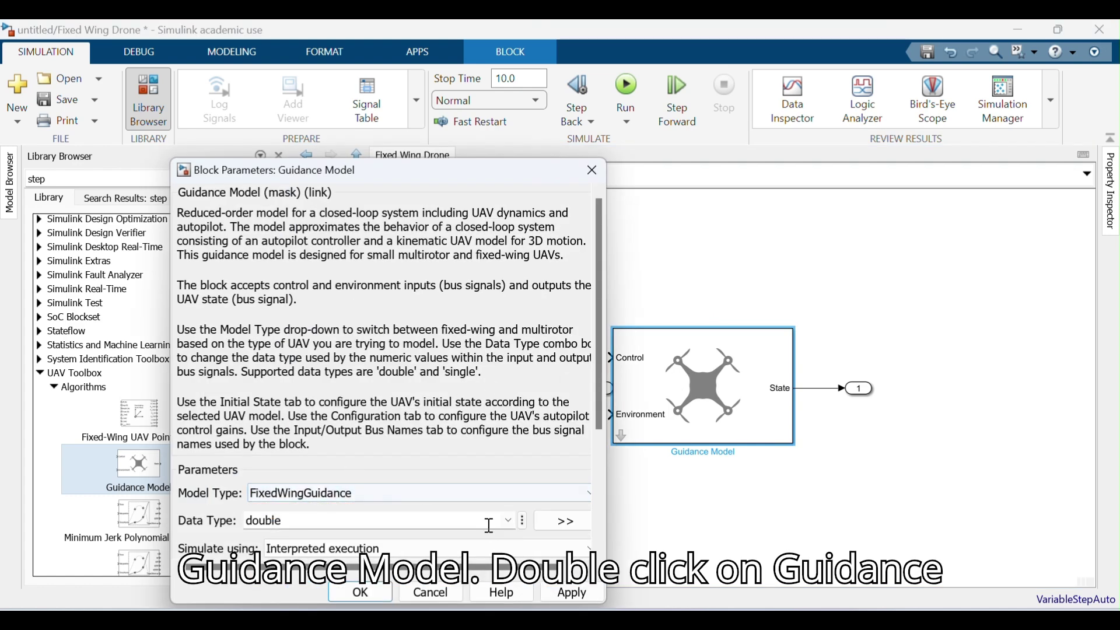
{"action": "left_click", "coordinate": [571, 593]}
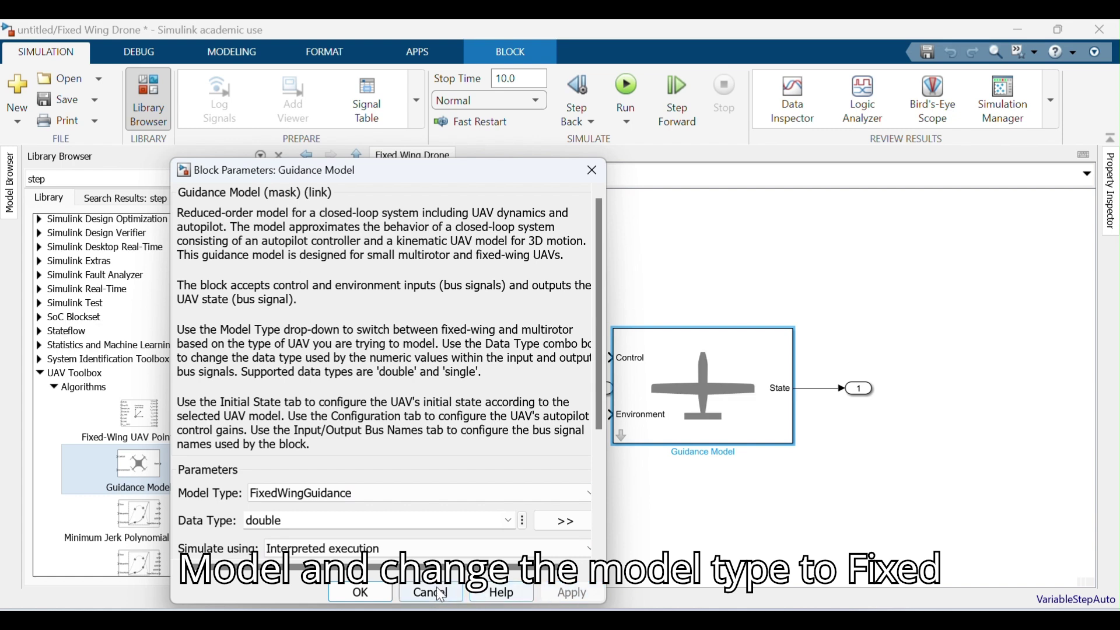
{"action": "left_click", "coordinate": [366, 593]}
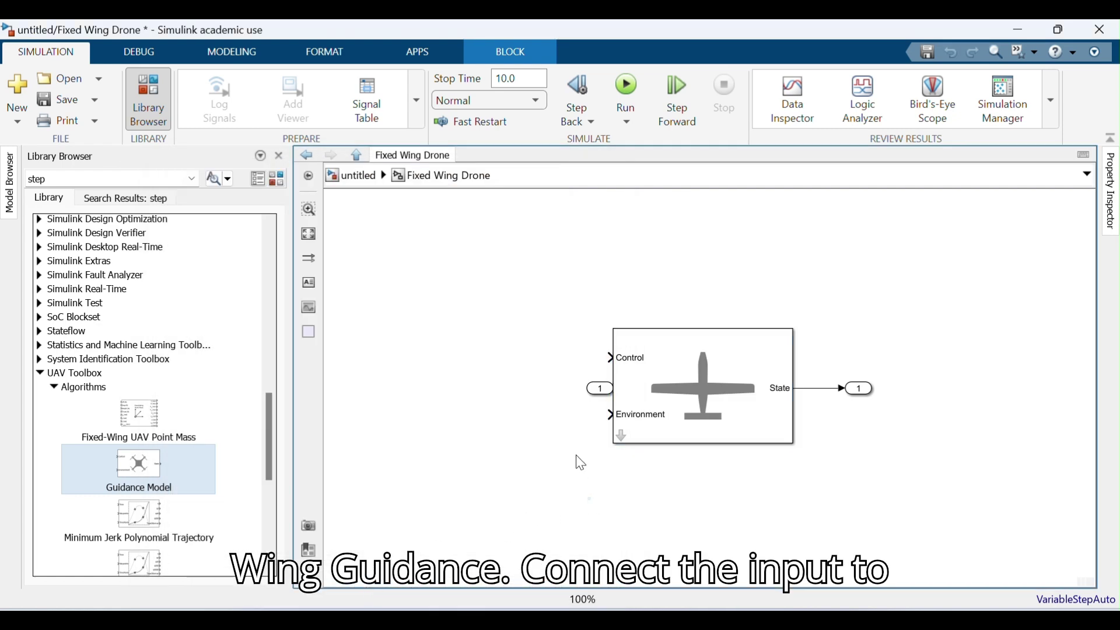
Connect the subsystem's input port to the Control input of the Guidance Model block
{"action": "left_click_drag", "start_coordinate": [601, 396], "coordinate": [603, 364]}
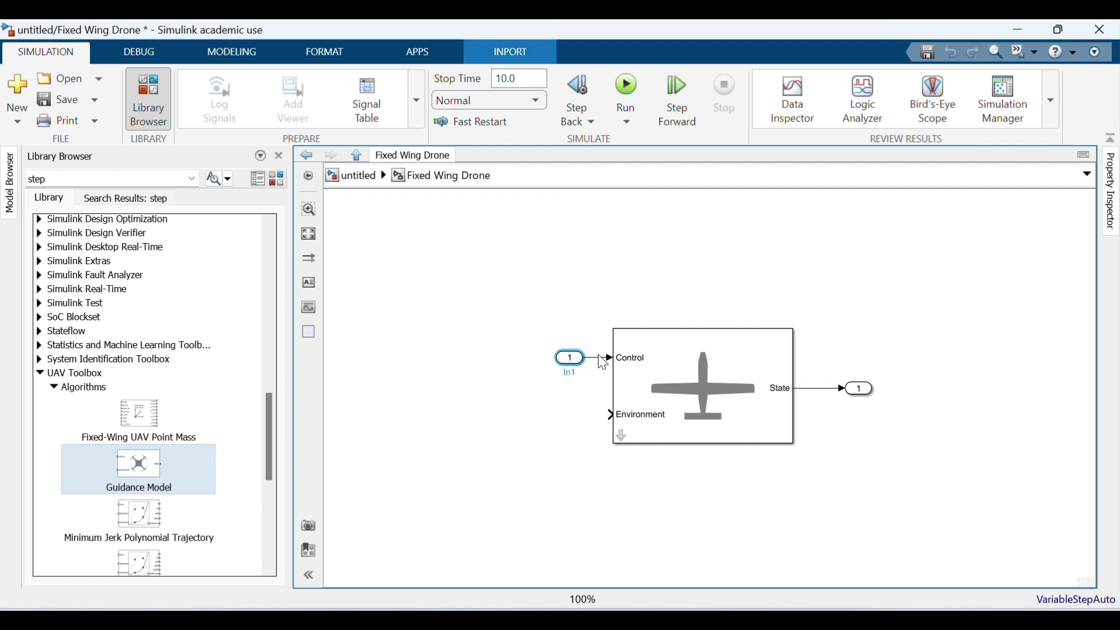
{"action": "left_click", "coordinate": [828, 484]}
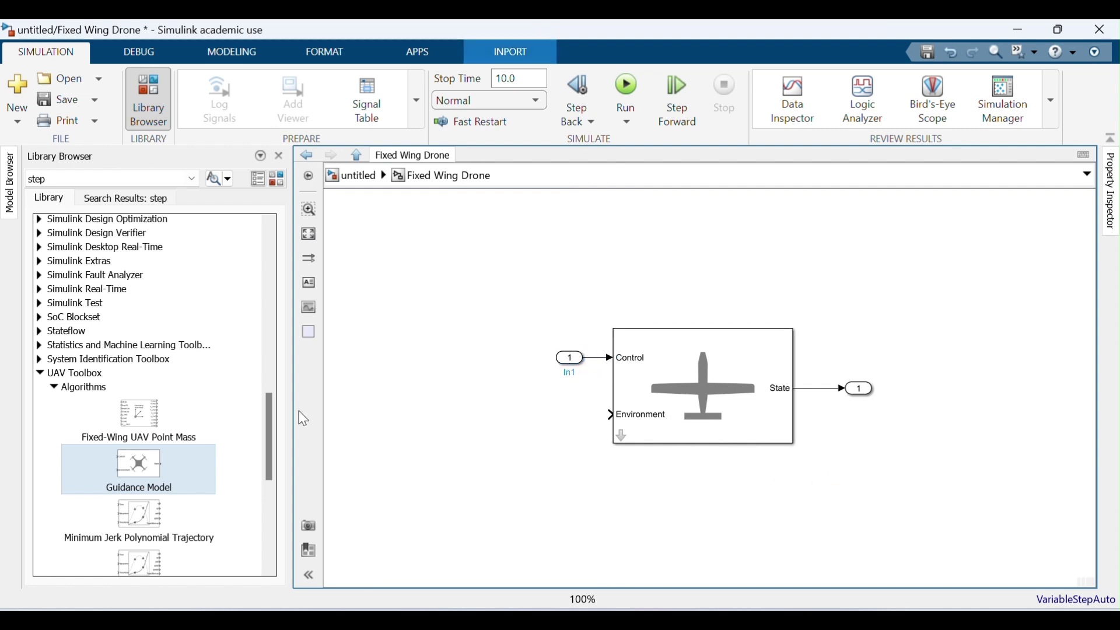
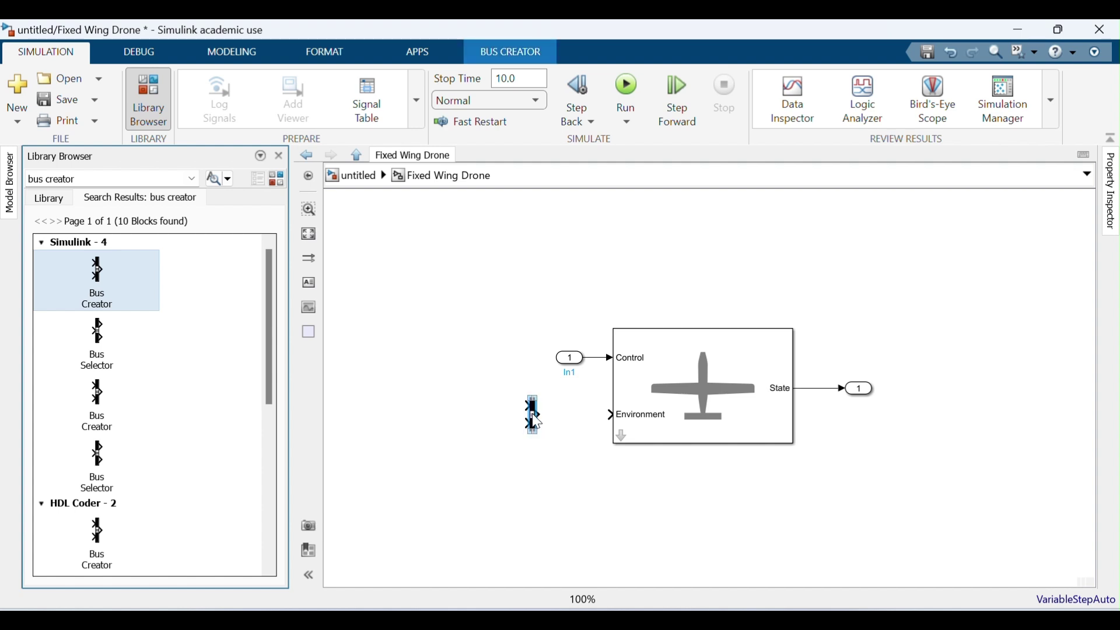
Set the Bus Creator block's number of inputs to 4
{"action": "double_click", "coordinate": [532, 414]}
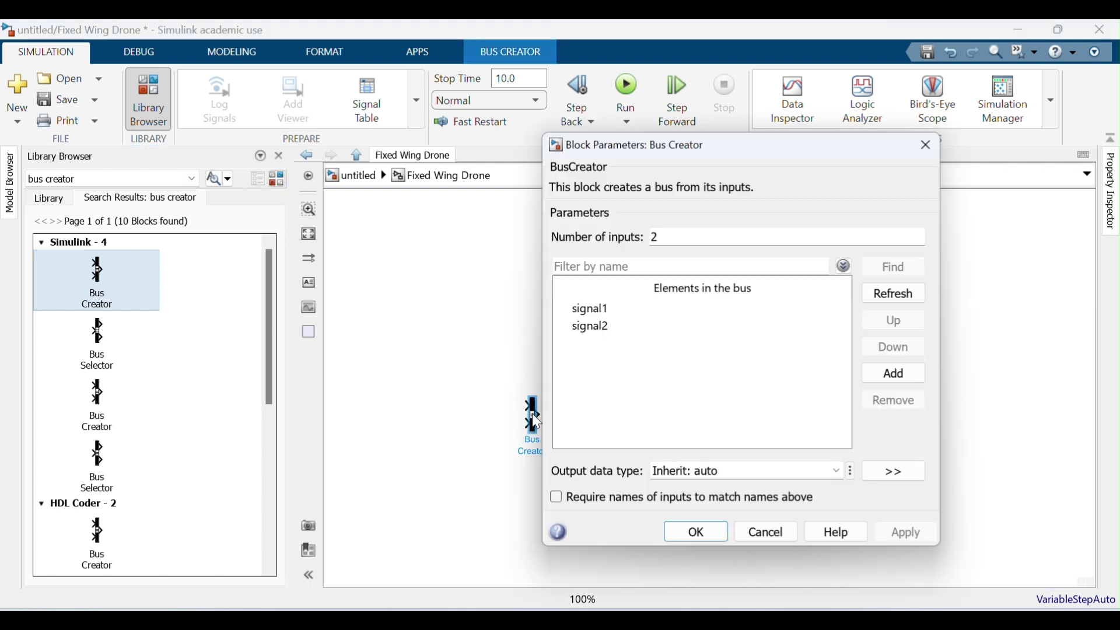
{"action": "double_click", "coordinate": [704, 240]}
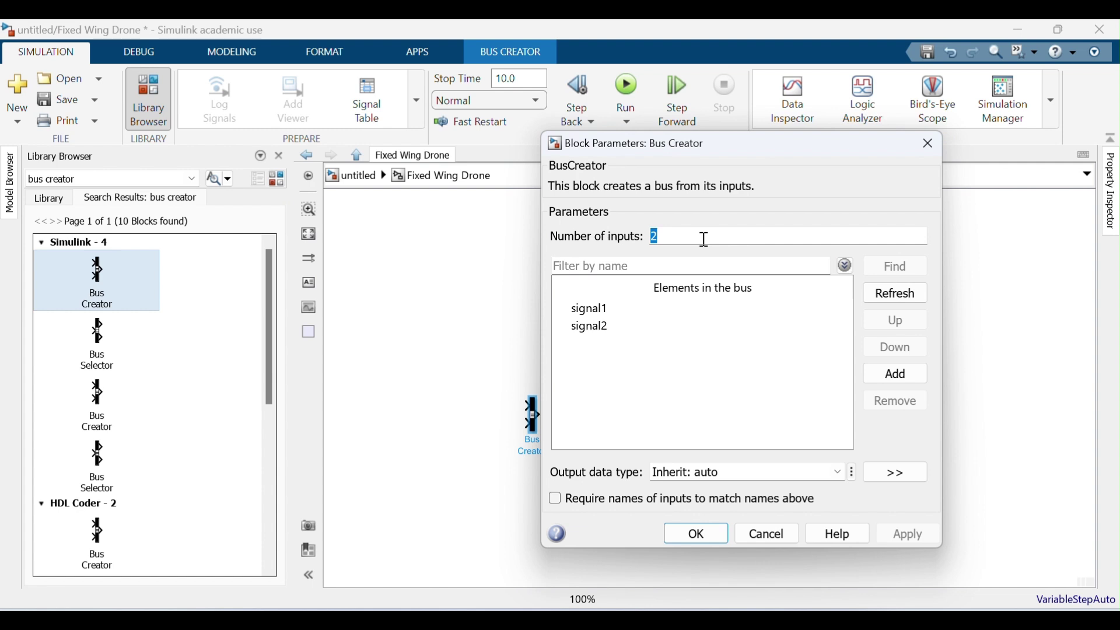
{"action": "type", "text": "4"}
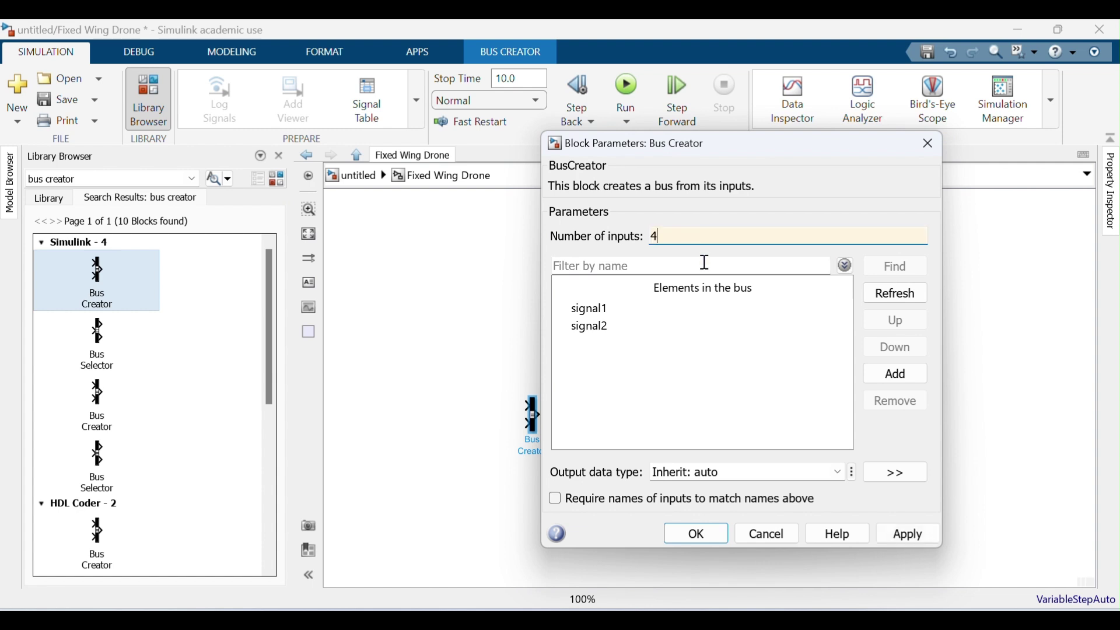
{"action": "left_click", "coordinate": [897, 537]}
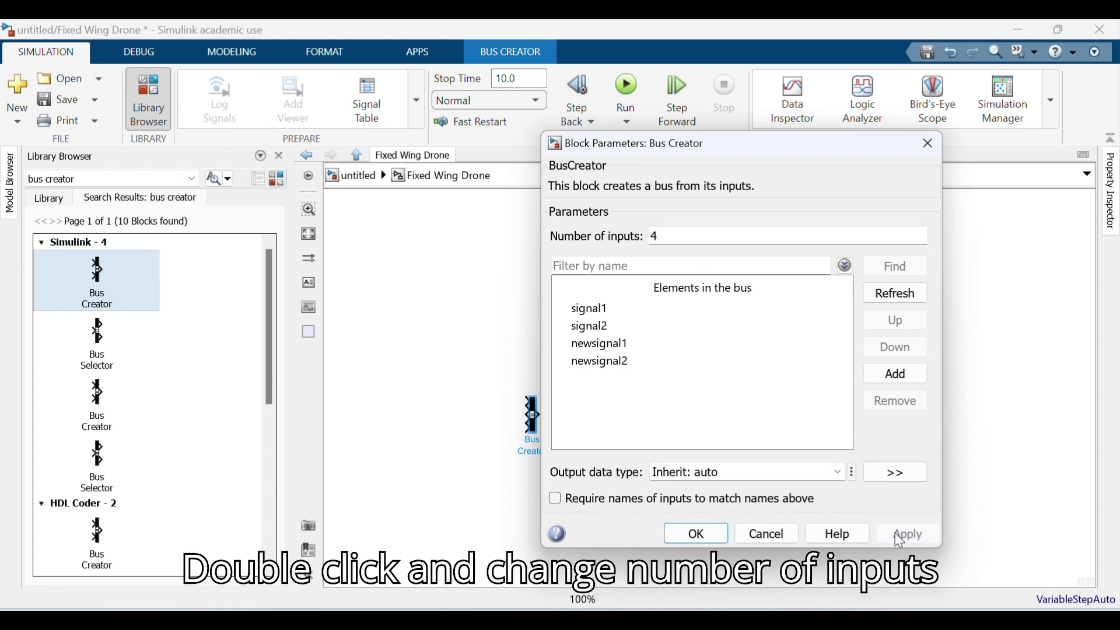
{"action": "left_click", "coordinate": [700, 539]}
{"action": "left_click", "coordinate": [579, 532]}
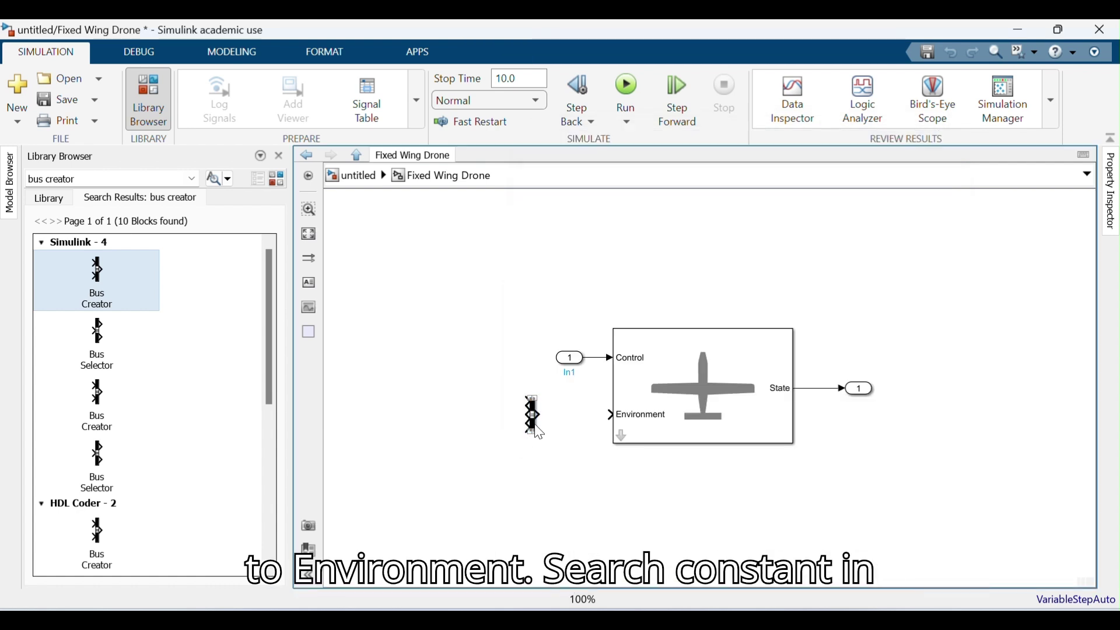
Stretch the Bus Creator block taller and connect its output to the Environment input of the Guidance Model block
{"action": "left_click_drag", "start_coordinate": [535, 434], "coordinate": [534, 498]}
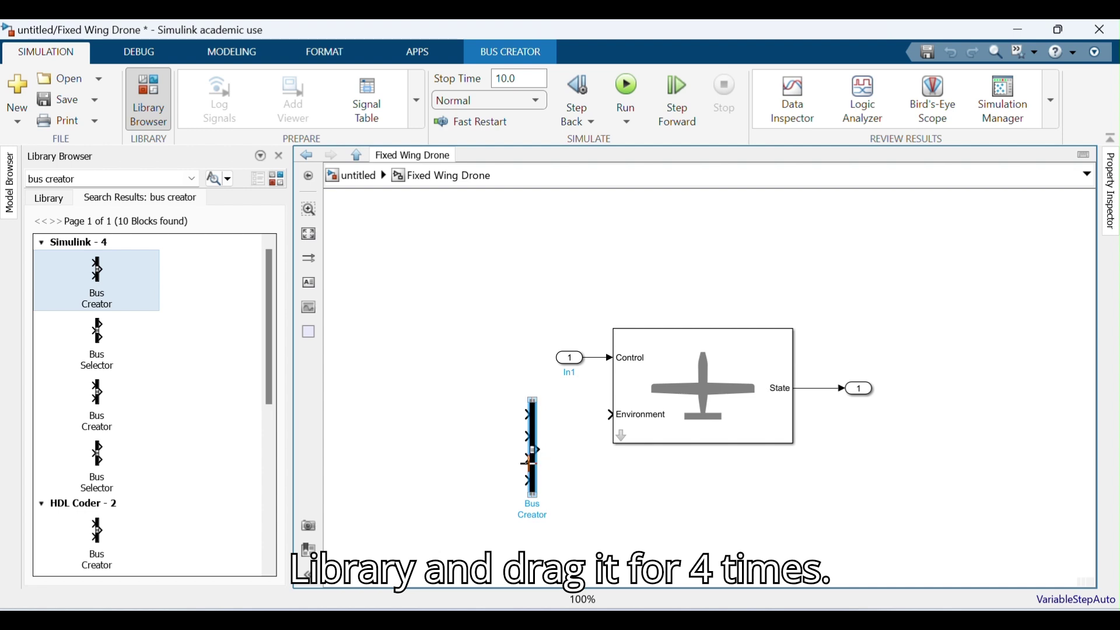
{"action": "left_click_drag", "start_coordinate": [530, 469], "coordinate": [607, 415]}
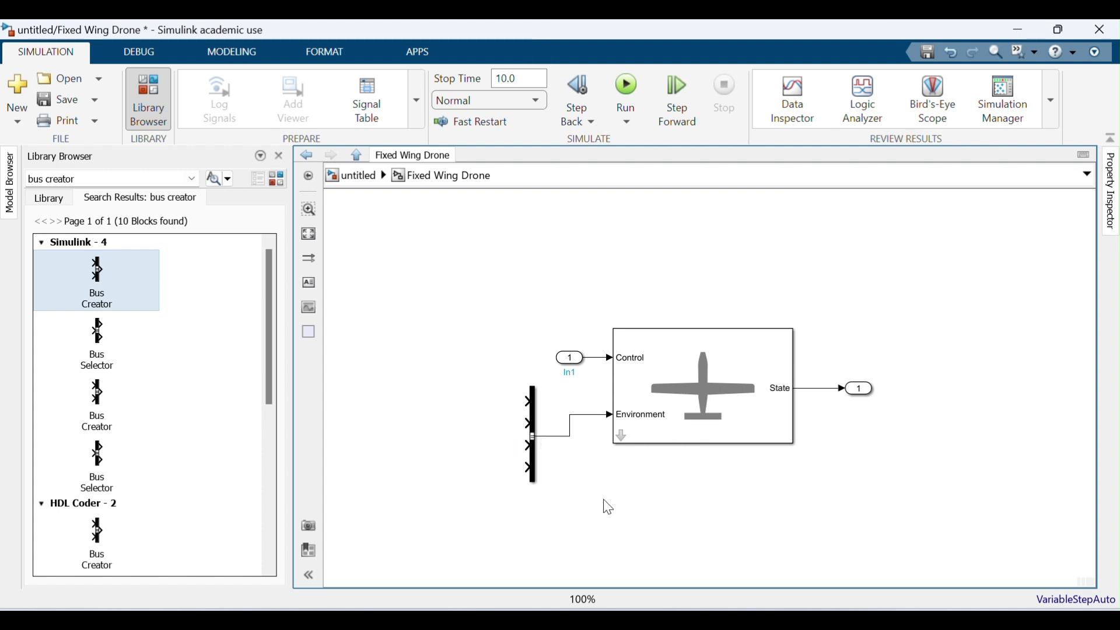
Search the library for constant and place four Constant blocks in a column beside the Bus Creator's inputs
{"action": "left_click", "coordinate": [120, 179]}
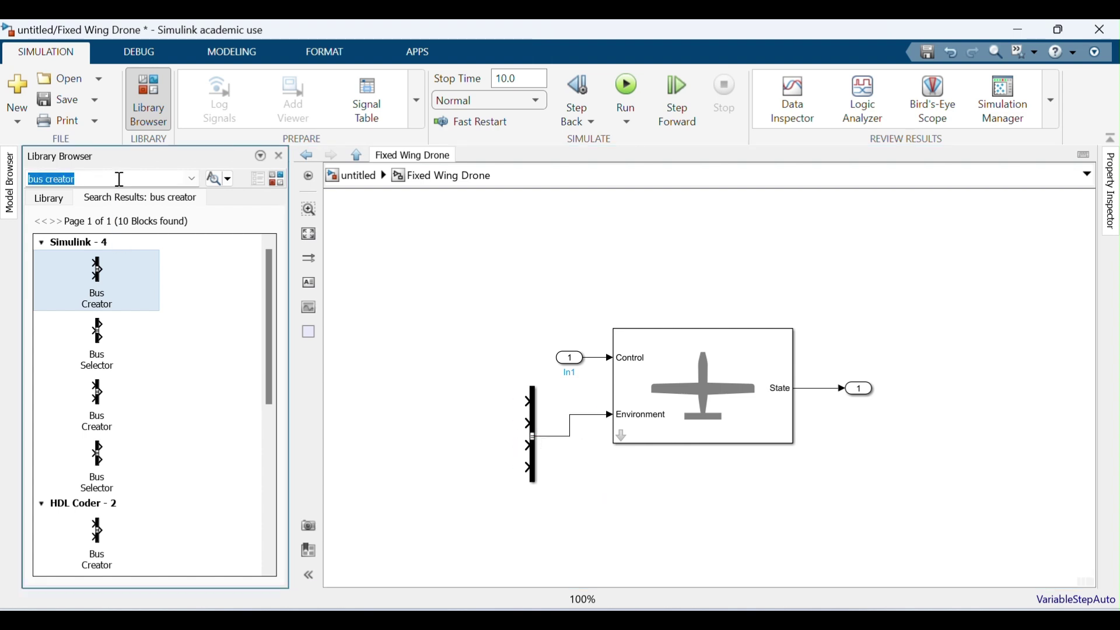
{"action": "type", "text": "constant"}
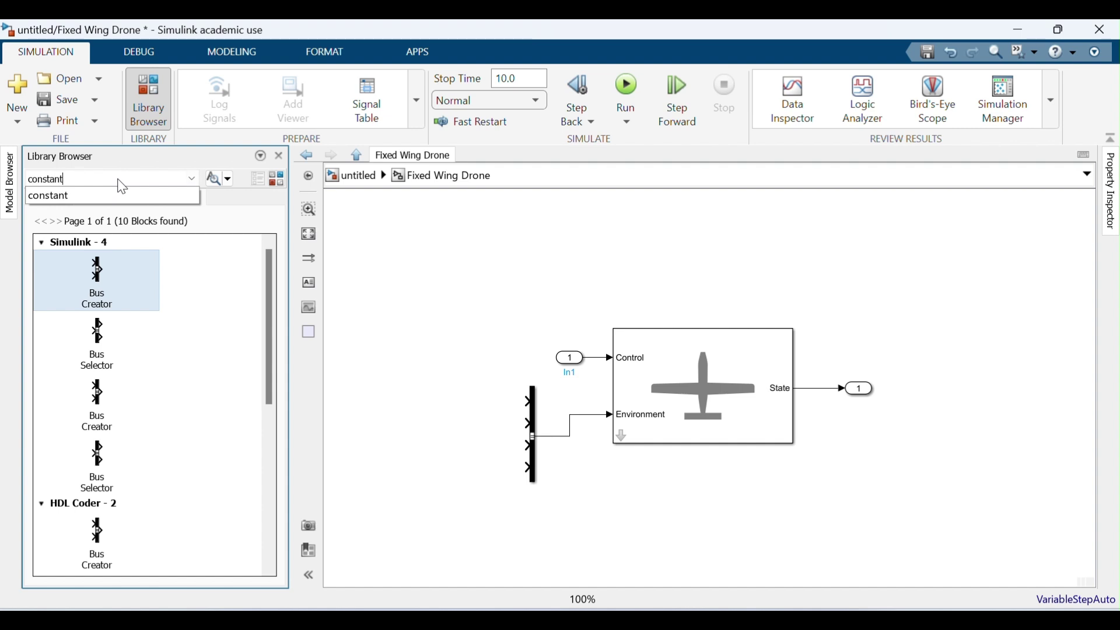
{"action": "key", "text": "Return"}
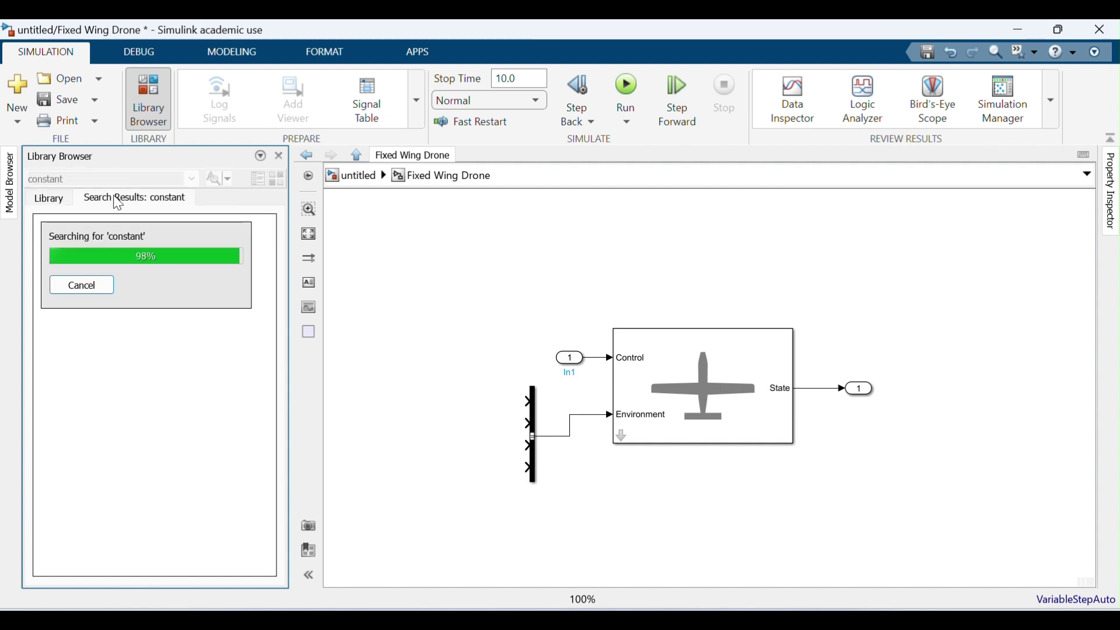
{"action": "mouse_move", "coordinate": [111, 278]}
{"action": "left_mouse_down"}
{"action": "mouse_move", "coordinate": [307, 317]}
{"action": "mouse_move", "coordinate": [445, 385]}
{"action": "left_mouse_up"}
{"action": "mouse_move", "coordinate": [113, 270]}
{"action": "left_mouse_down"}
{"action": "mouse_move", "coordinate": [412, 451]}
{"action": "mouse_move", "coordinate": [443, 437]}
{"action": "left_mouse_up"}
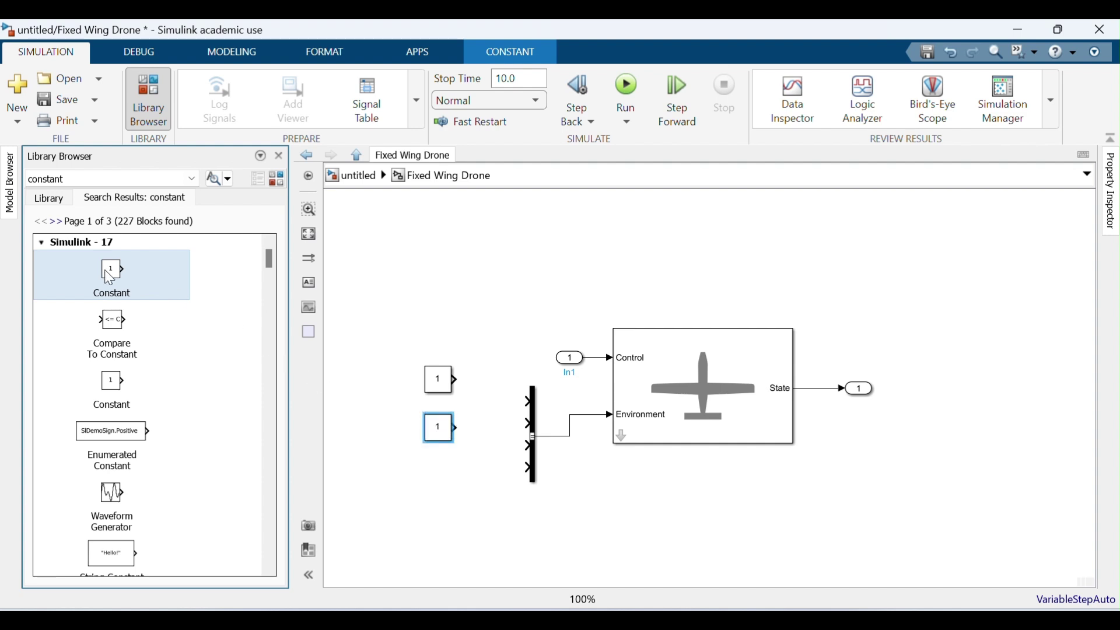
{"action": "left_click_drag", "start_coordinate": [109, 278], "coordinate": [438, 479]}
{"action": "left_click_drag", "start_coordinate": [144, 288], "coordinate": [443, 535]}
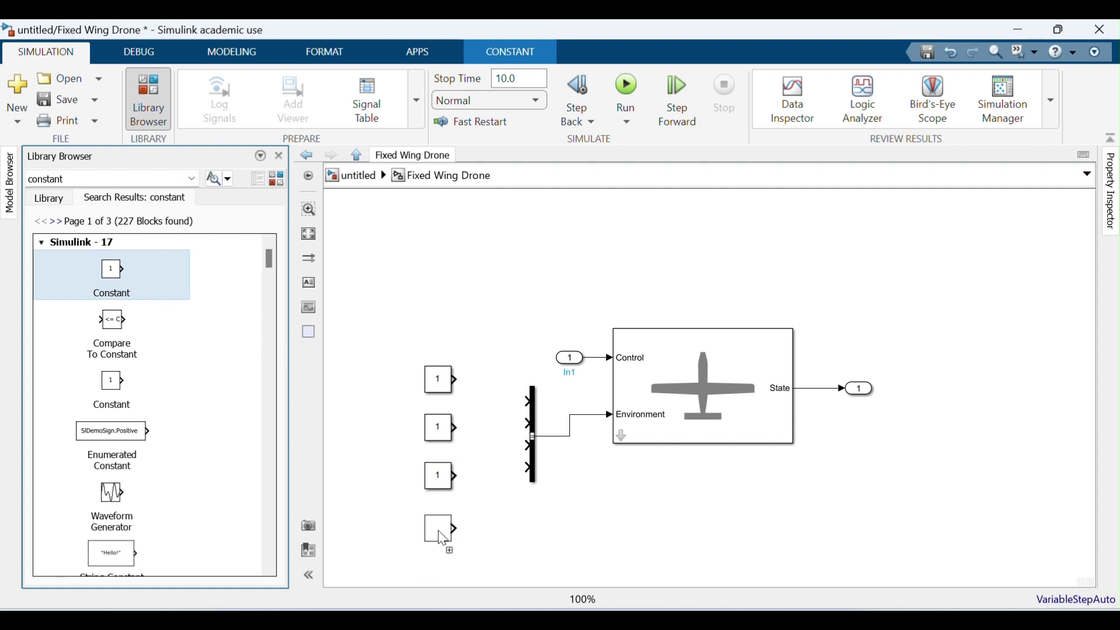
Set the value of the first Constant block in the column to 0
{"action": "left_click", "coordinate": [441, 385]}
{"action": "double_click", "coordinate": [440, 385]}
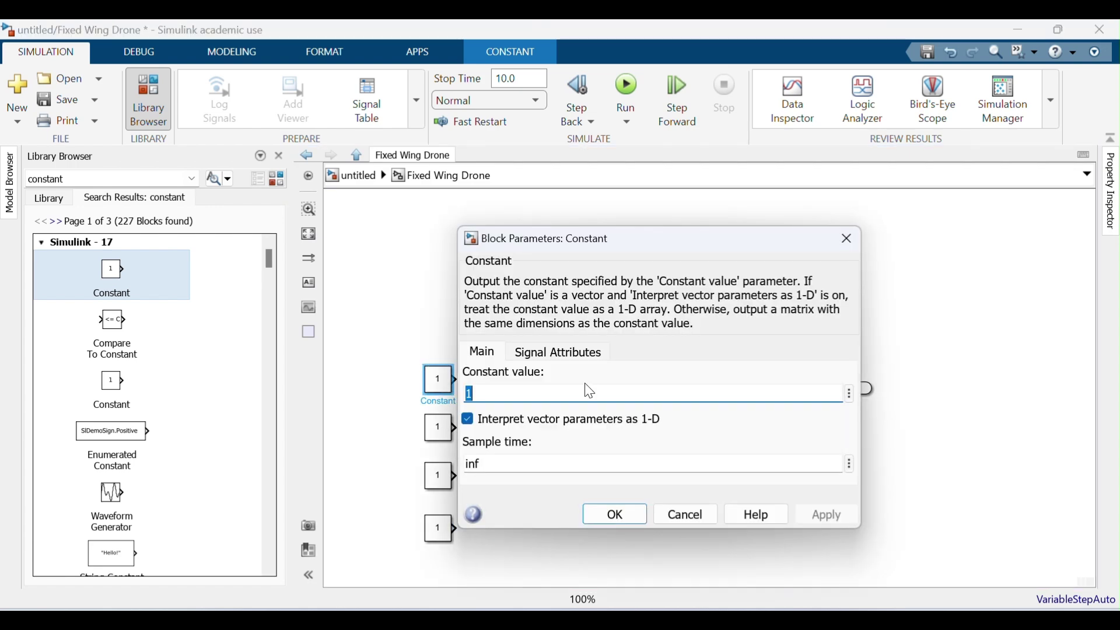
{"action": "type", "text": "0"}
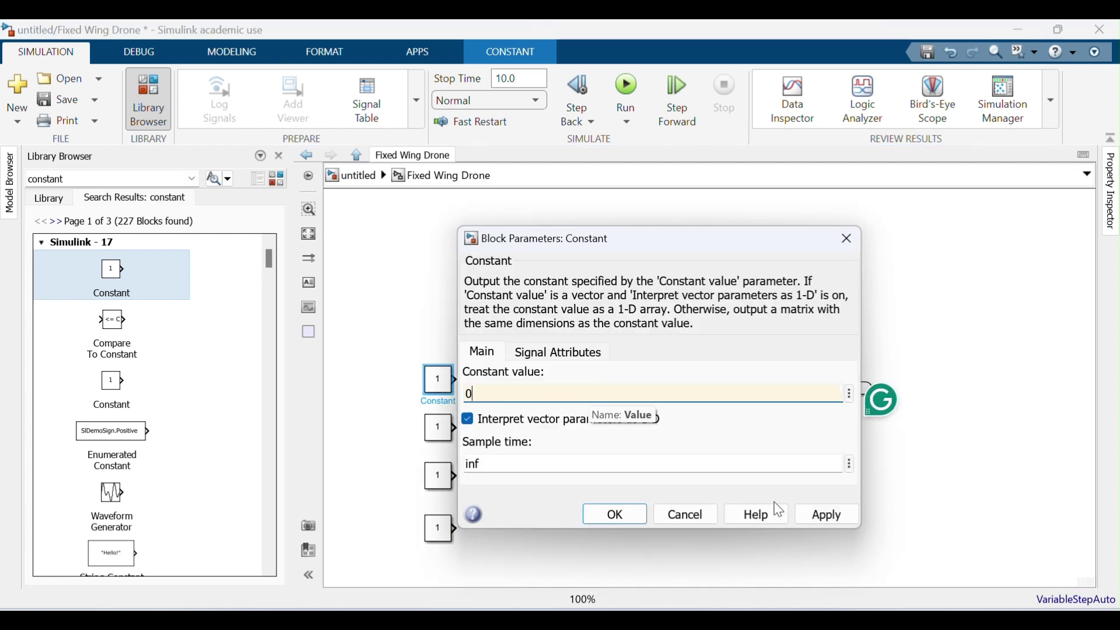
{"action": "left_click", "coordinate": [825, 514]}
{"action": "left_click", "coordinate": [642, 515]}
Set the value of the second Constant block in the column to 0
{"action": "left_click", "coordinate": [446, 431]}
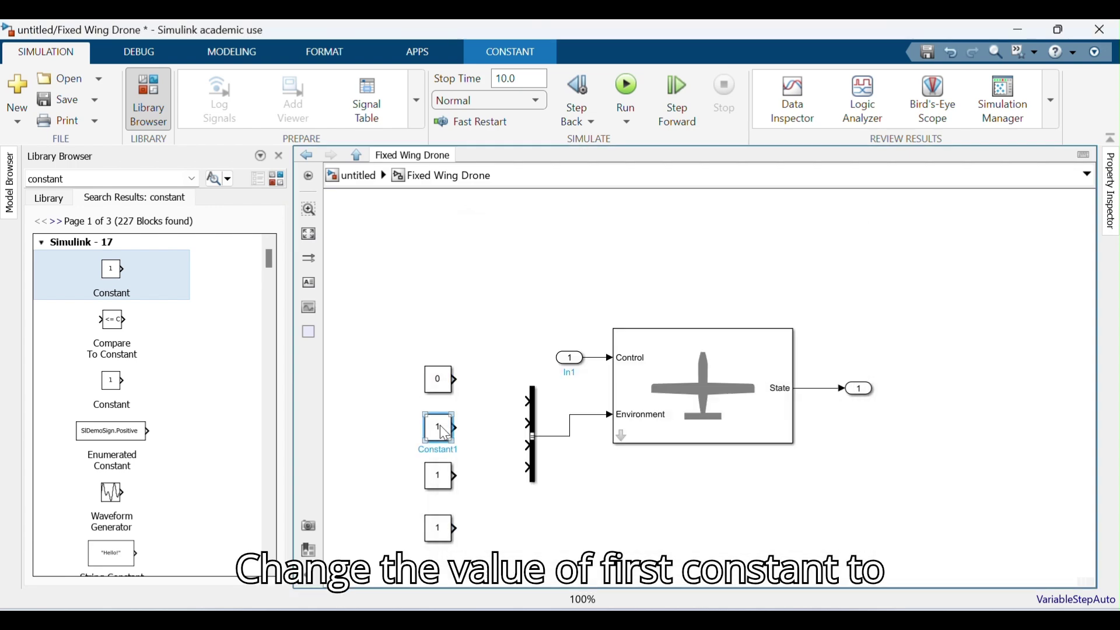
{"action": "double_click", "coordinate": [446, 430]}
{"action": "type", "text": "0"}
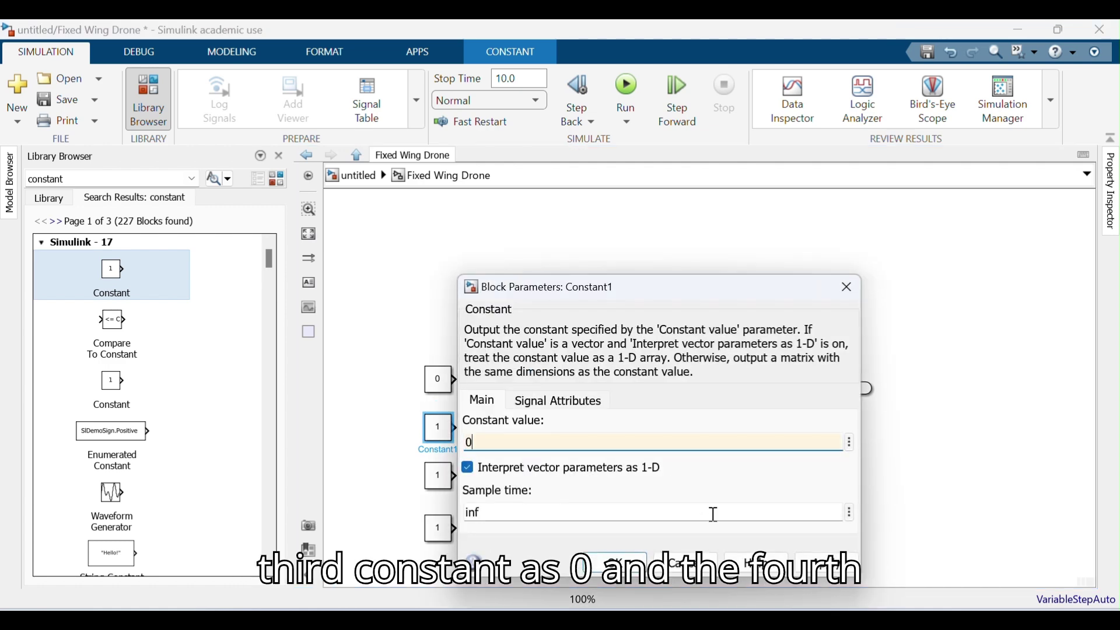
{"action": "left_click", "coordinate": [823, 563]}
{"action": "left_click", "coordinate": [635, 573]}
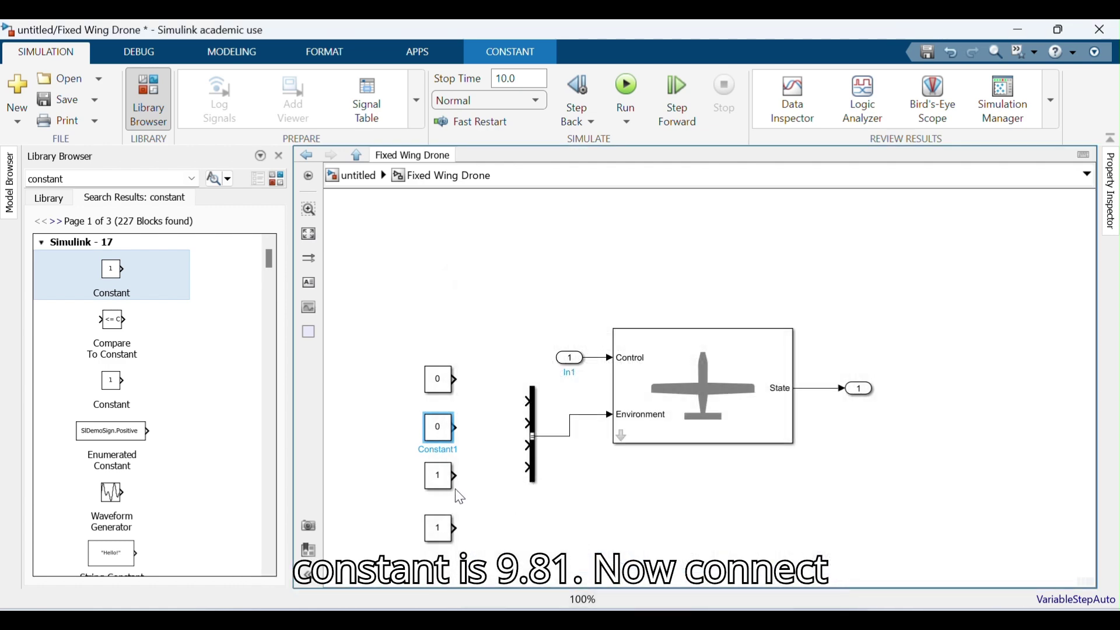
Set the value of the third Constant block in the column to 0
{"action": "double_click", "coordinate": [439, 481]}
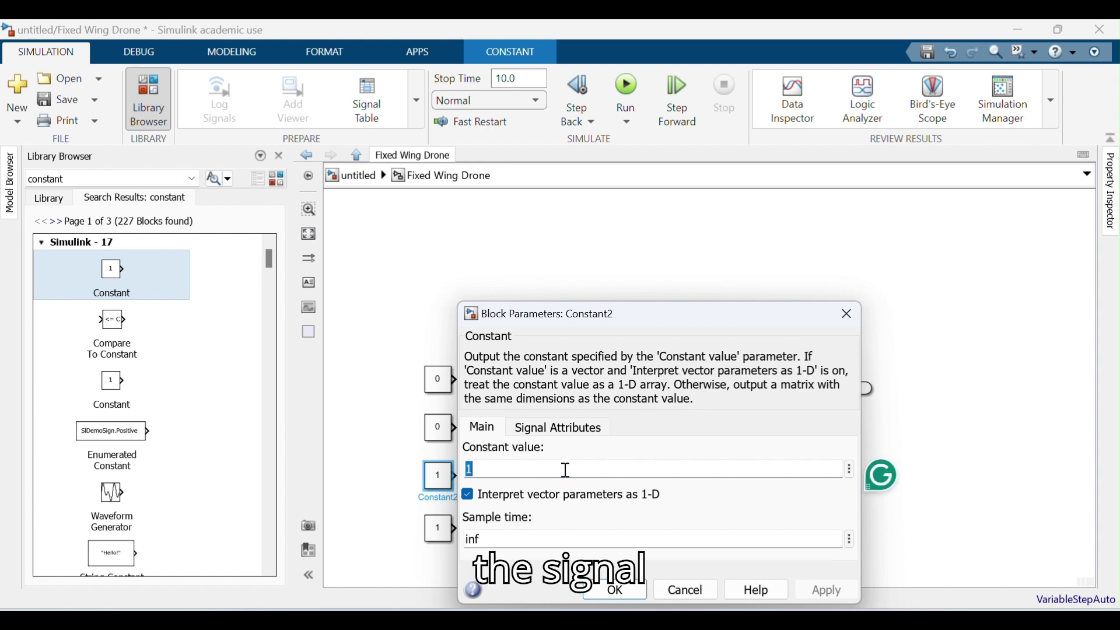
{"action": "type", "text": "0"}
{"action": "left_click", "coordinate": [825, 590]}
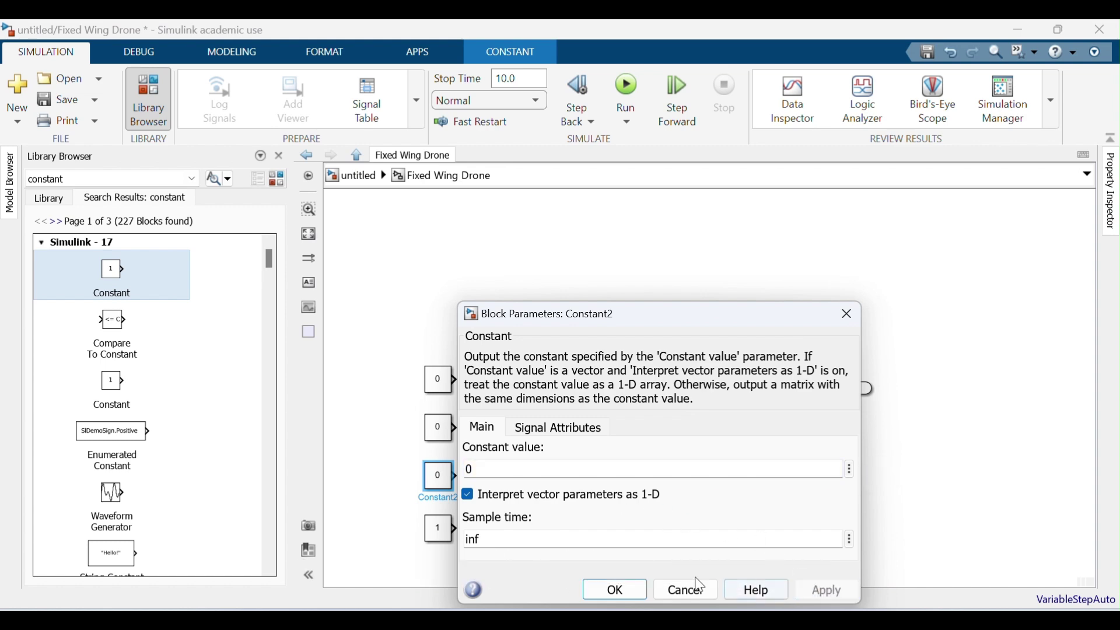
{"action": "left_click", "coordinate": [614, 589]}
Set the value of the fourth Constant block in the column to 9.81
{"action": "left_click", "coordinate": [444, 542]}
{"action": "double_click", "coordinate": [441, 541]}
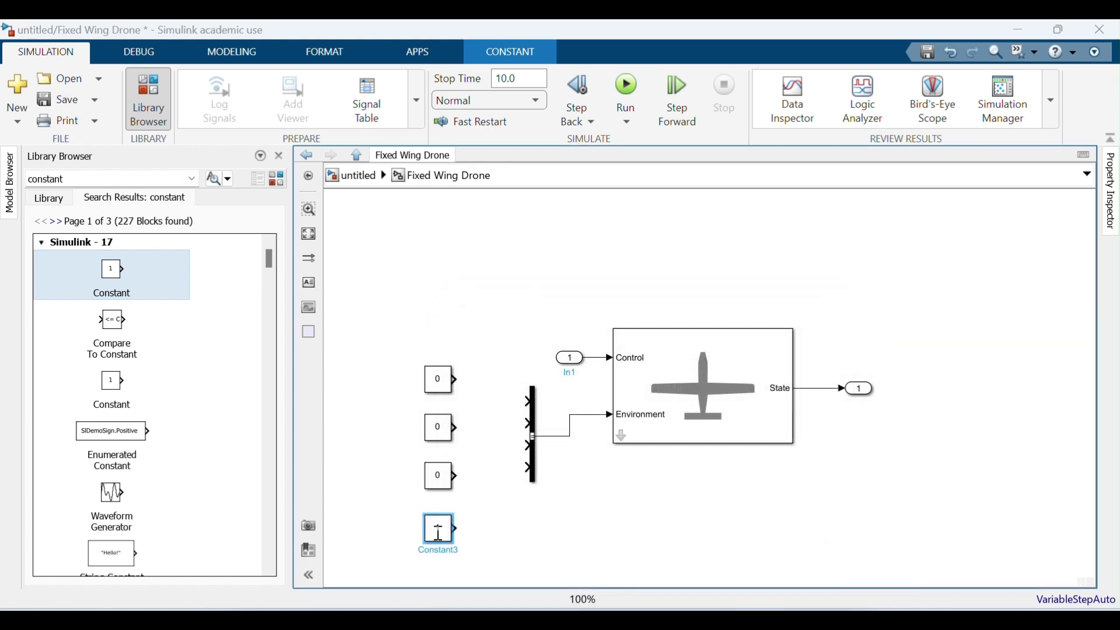
{"action": "type", "text": "9.81"}
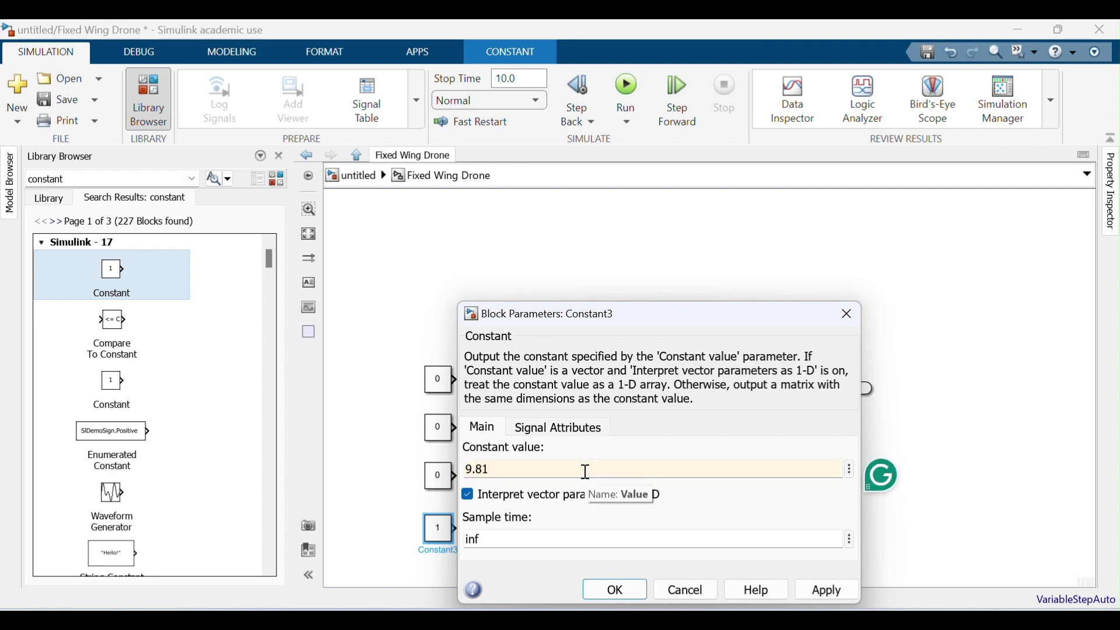
{"action": "left_click", "coordinate": [816, 592]}
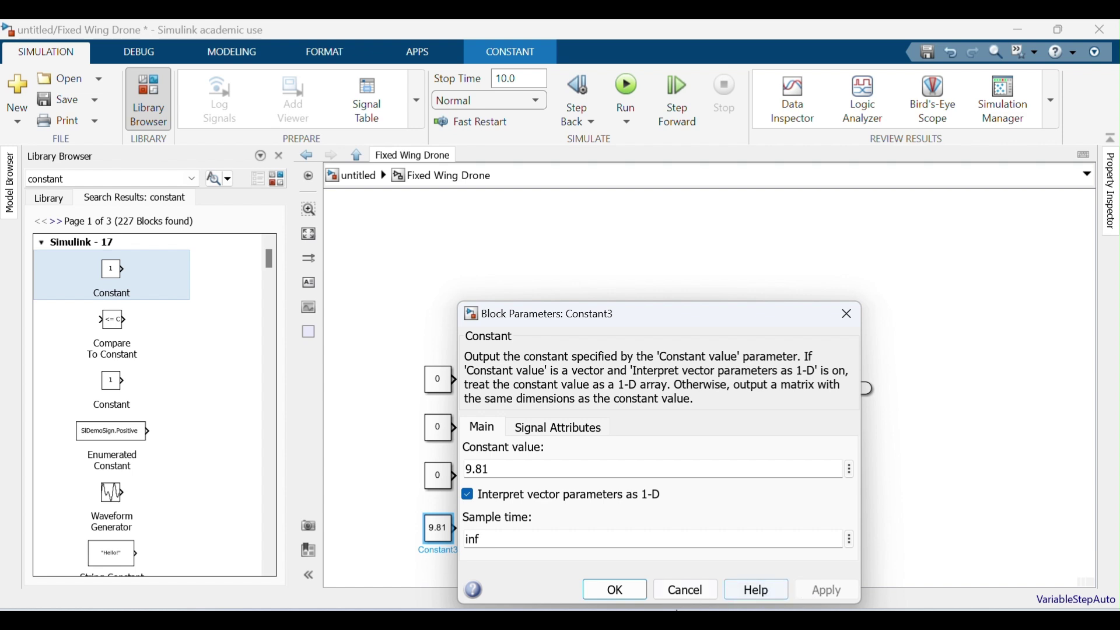
{"action": "left_click", "coordinate": [614, 591]}
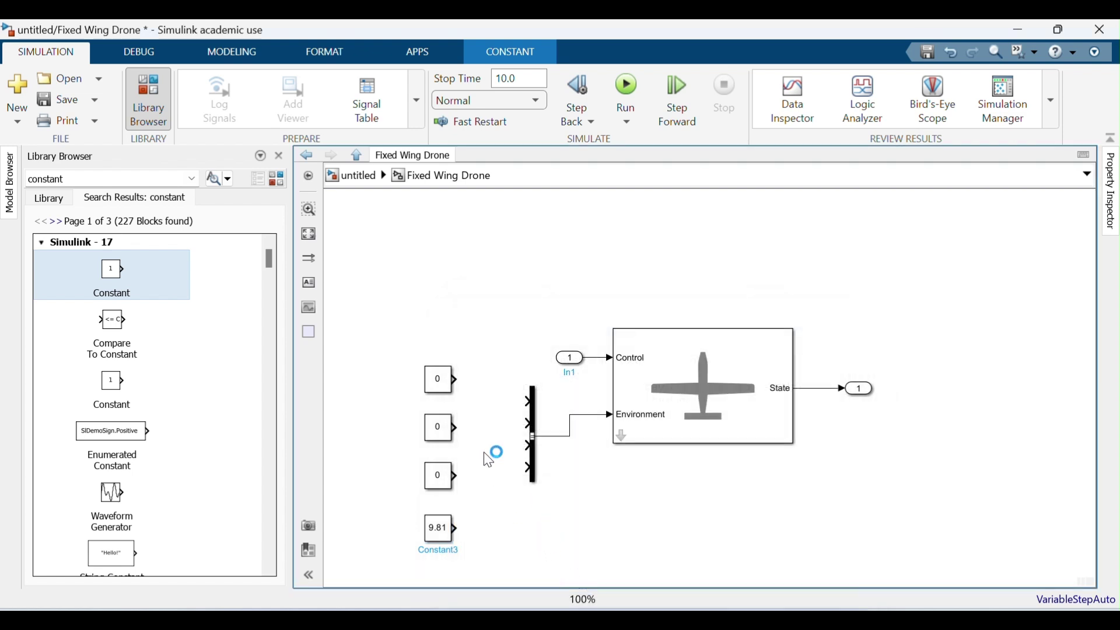
{"action": "double_click", "coordinate": [467, 398]}
{"action": "left_click", "coordinate": [991, 369]}
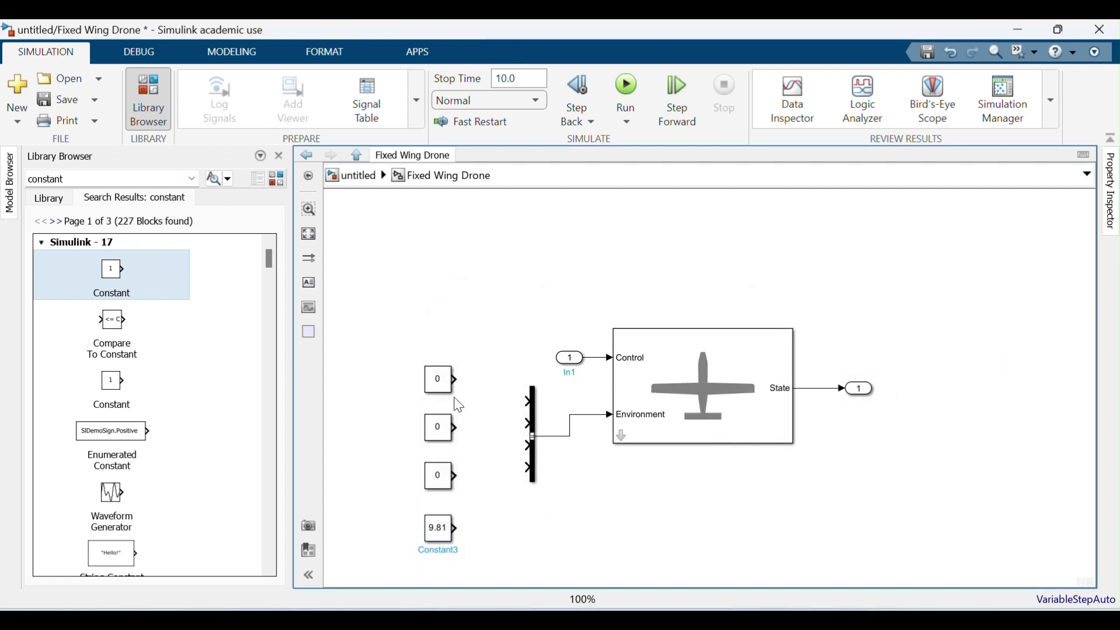
Connect the four Constant blocks, in order, to the four inputs of the Bus Creator
{"action": "left_click_drag", "start_coordinate": [456, 380], "coordinate": [526, 404]}
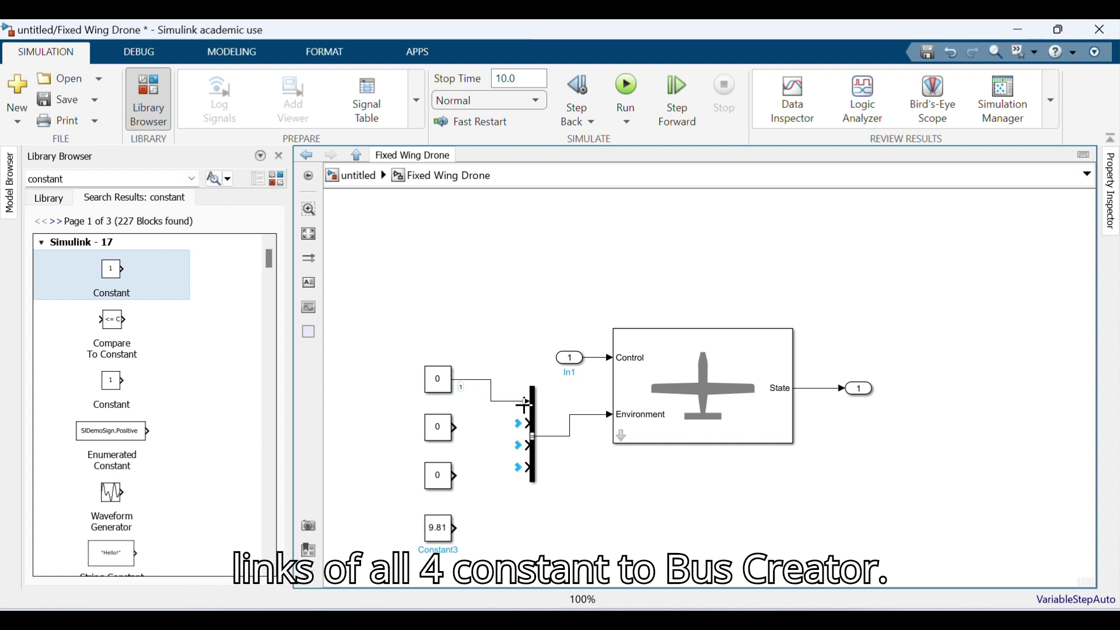
{"action": "left_click_drag", "start_coordinate": [458, 427], "coordinate": [527, 420]}
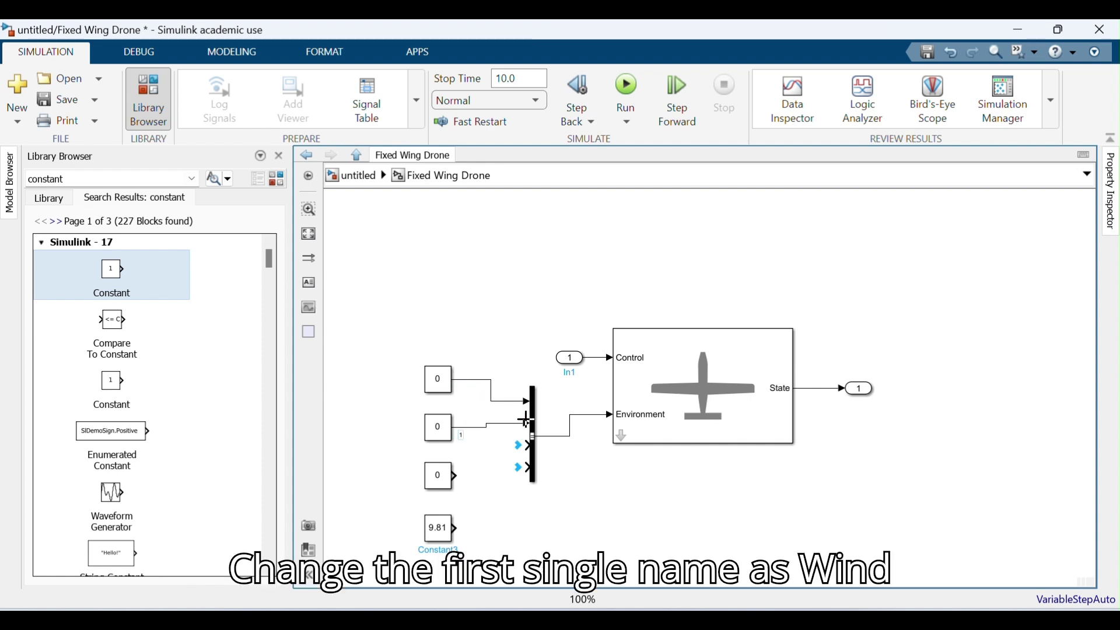
{"action": "left_click_drag", "start_coordinate": [456, 472], "coordinate": [528, 447]}
{"action": "left_click", "coordinate": [438, 545]}
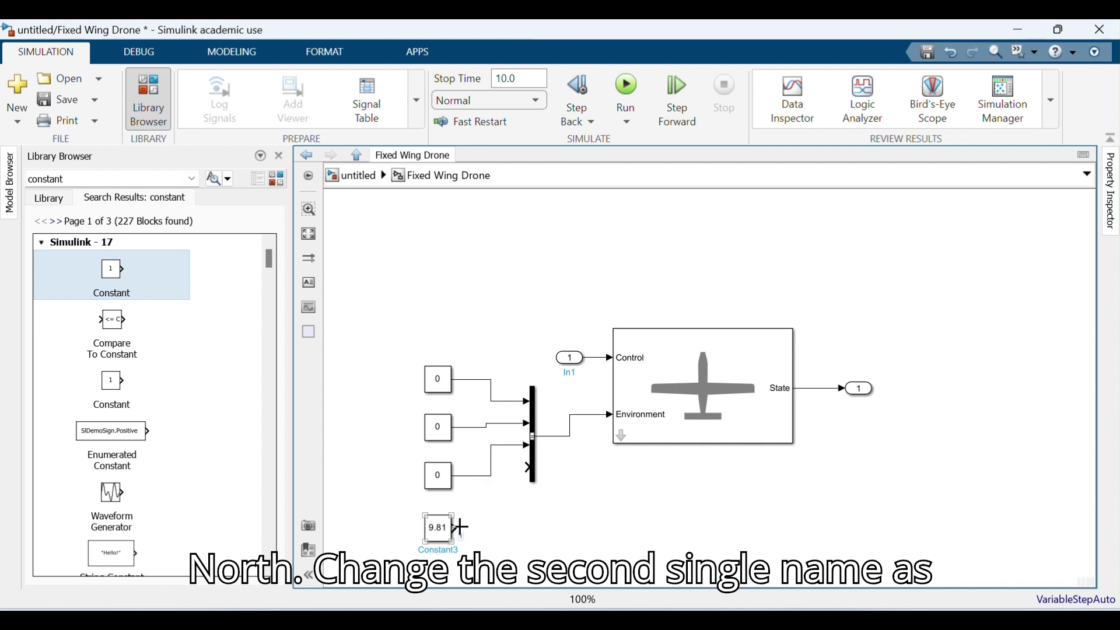
{"action": "left_click_drag", "start_coordinate": [460, 527], "coordinate": [525, 474]}
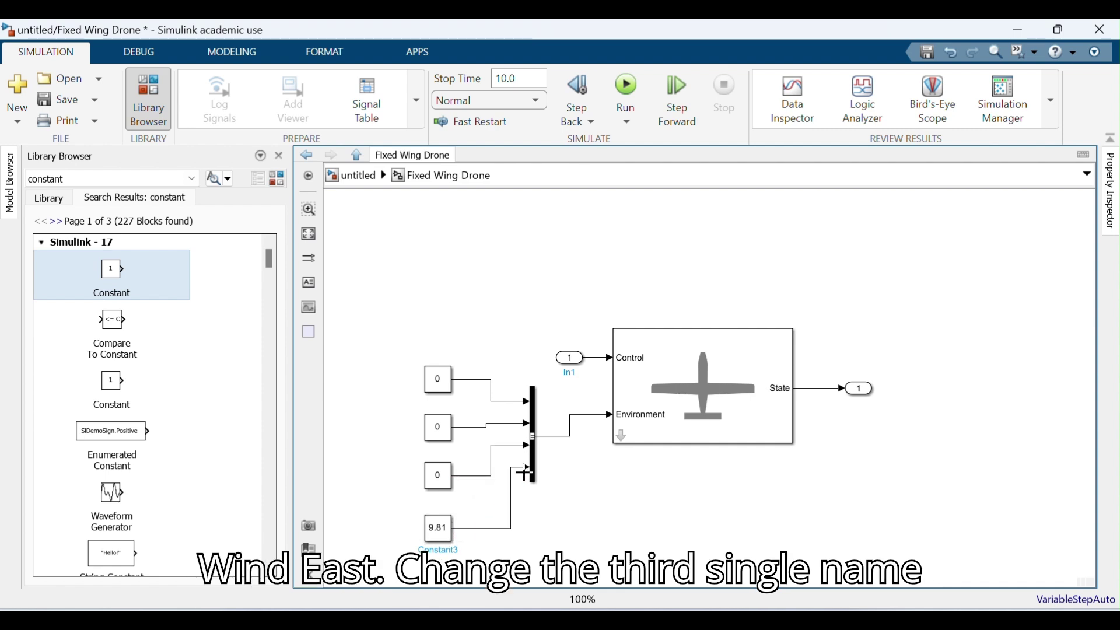
Name the signal from the first Constant block to the Bus Creator WindNorth
{"action": "left_click", "coordinate": [491, 389]}
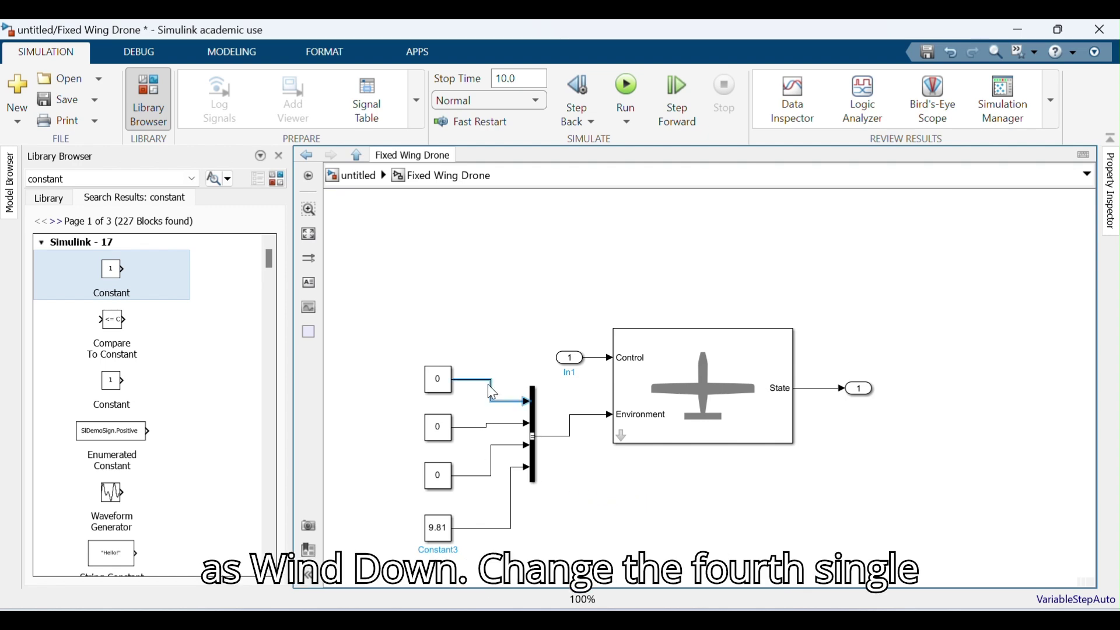
{"action": "right_click", "coordinate": [489, 386]}
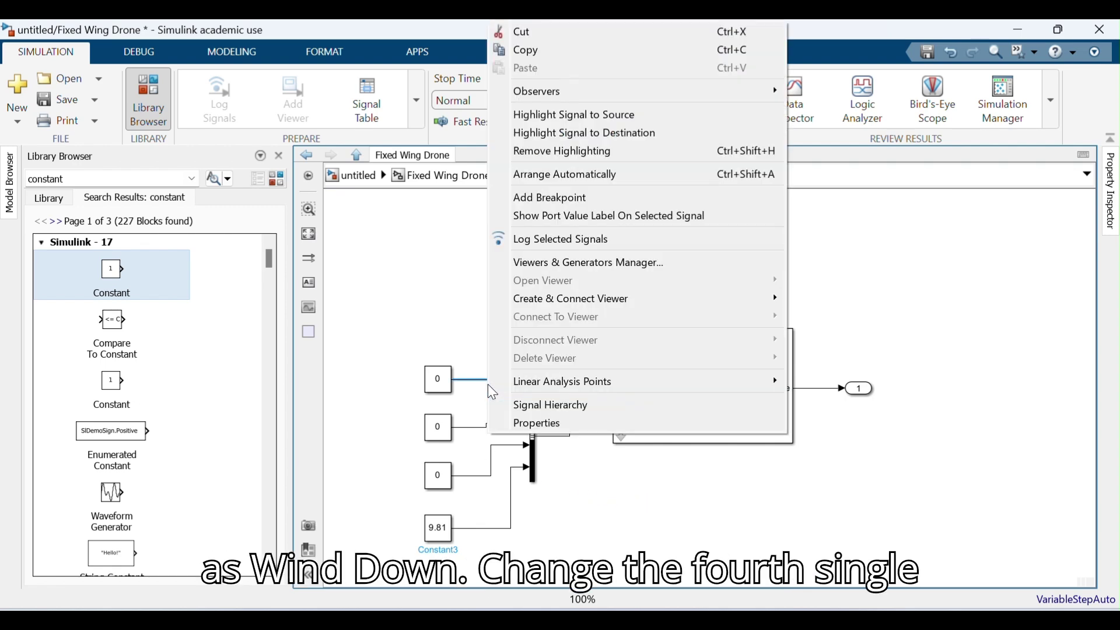
{"action": "left_click", "coordinate": [638, 424]}
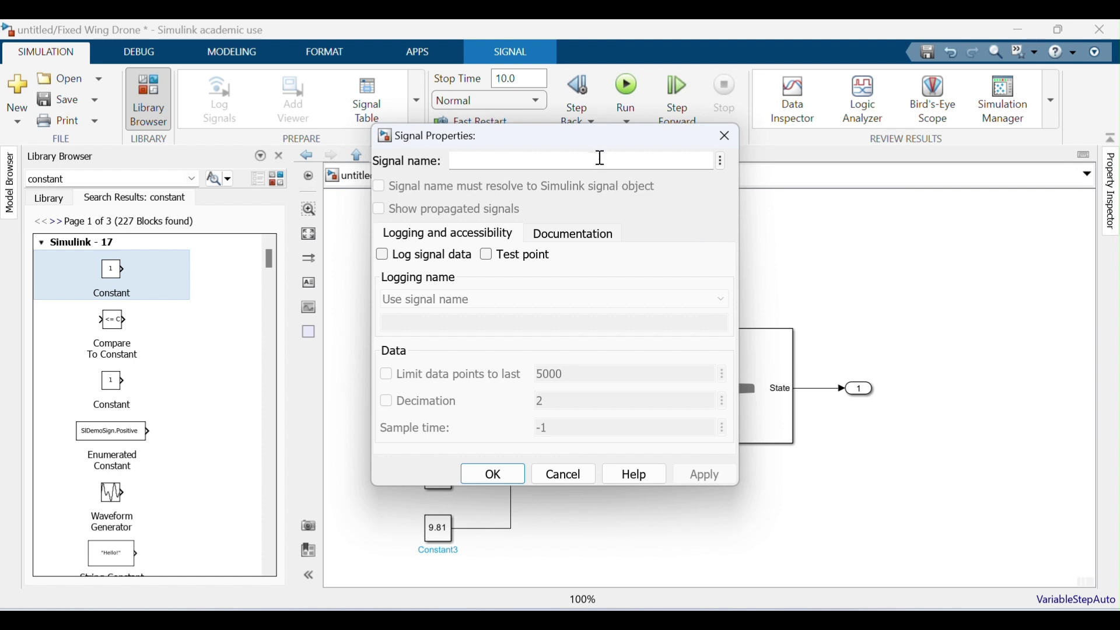
{"action": "type", "text": "Win"}
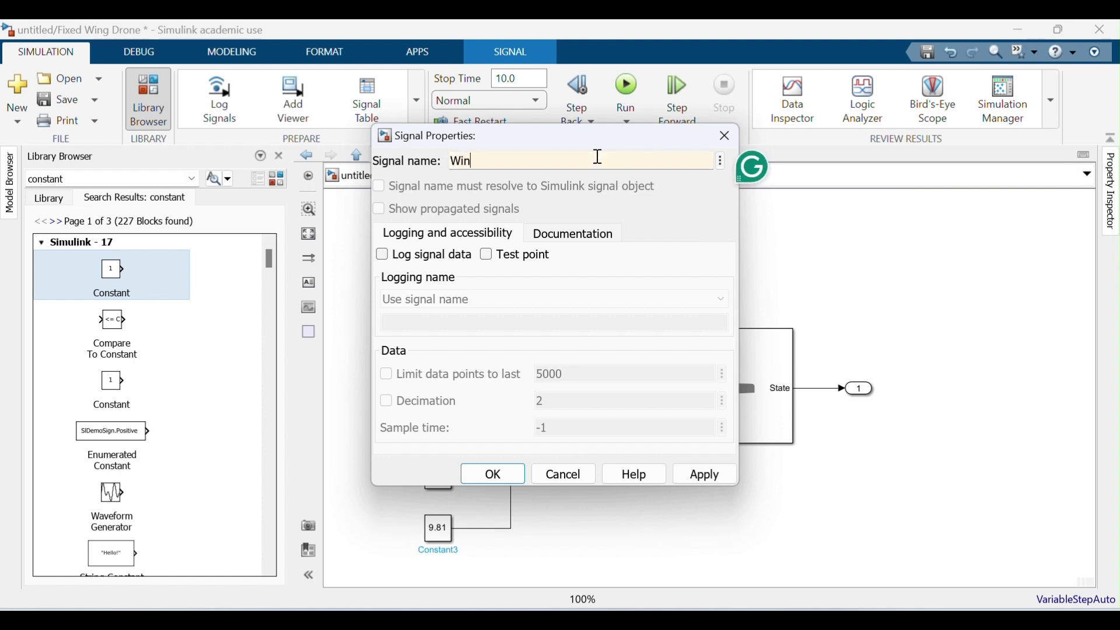
{"action": "type", "text": "dNorth"}
{"action": "left_click", "coordinate": [684, 474]}
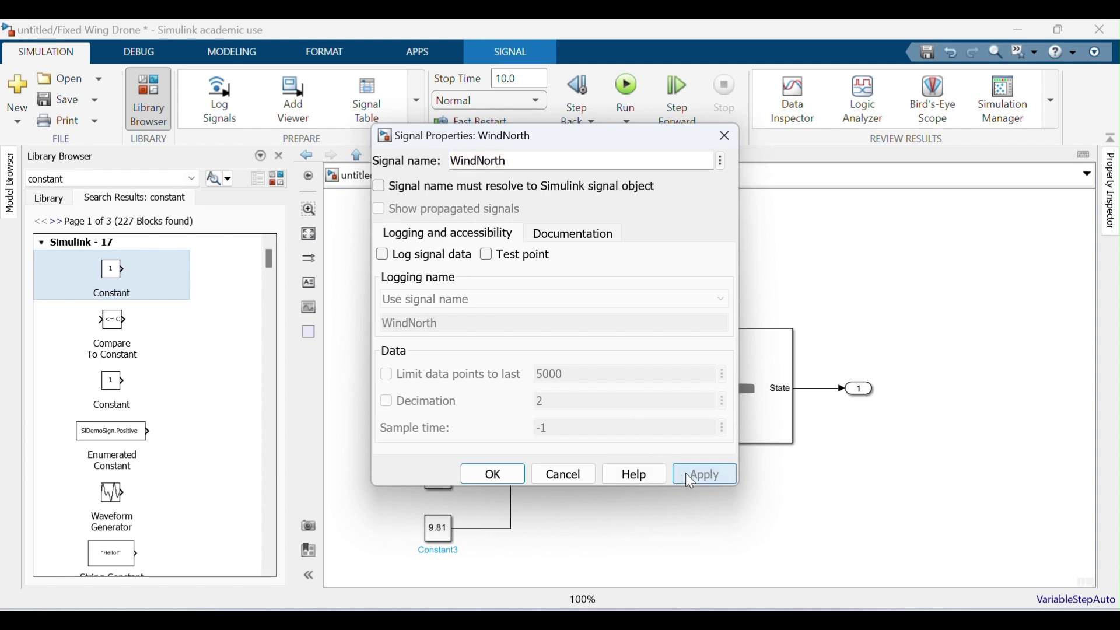
{"action": "left_click", "coordinate": [467, 476]}
Name the signal from the second Constant block to the Bus Creator WindEast
{"action": "left_click", "coordinate": [478, 429]}
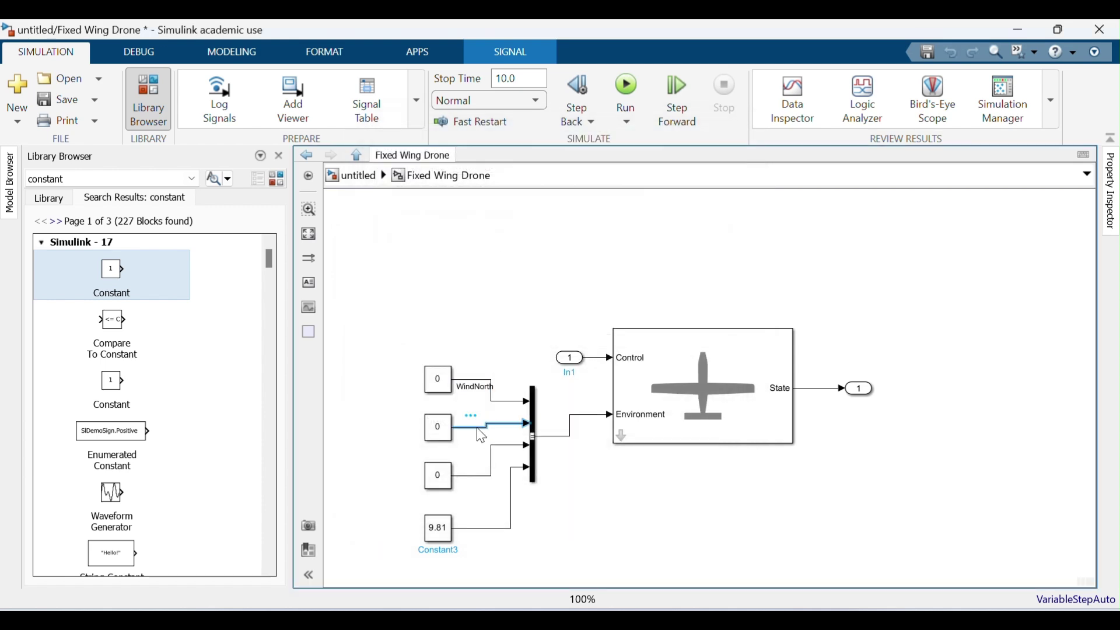
{"action": "right_click", "coordinate": [479, 432]}
{"action": "left_click", "coordinate": [581, 424]}
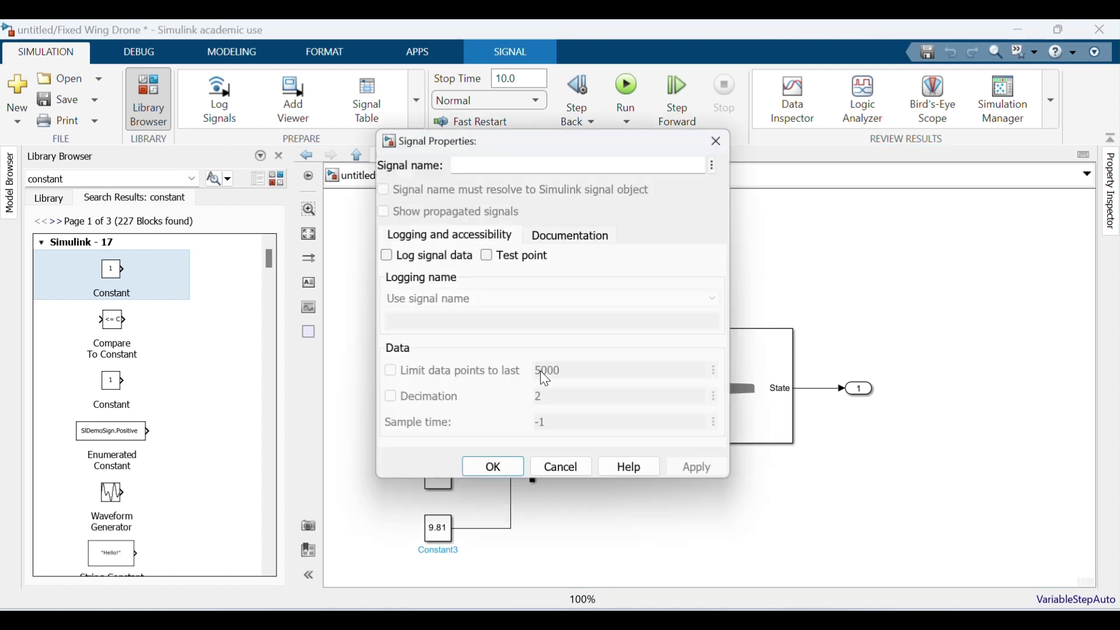
{"action": "type", "text": "W"}
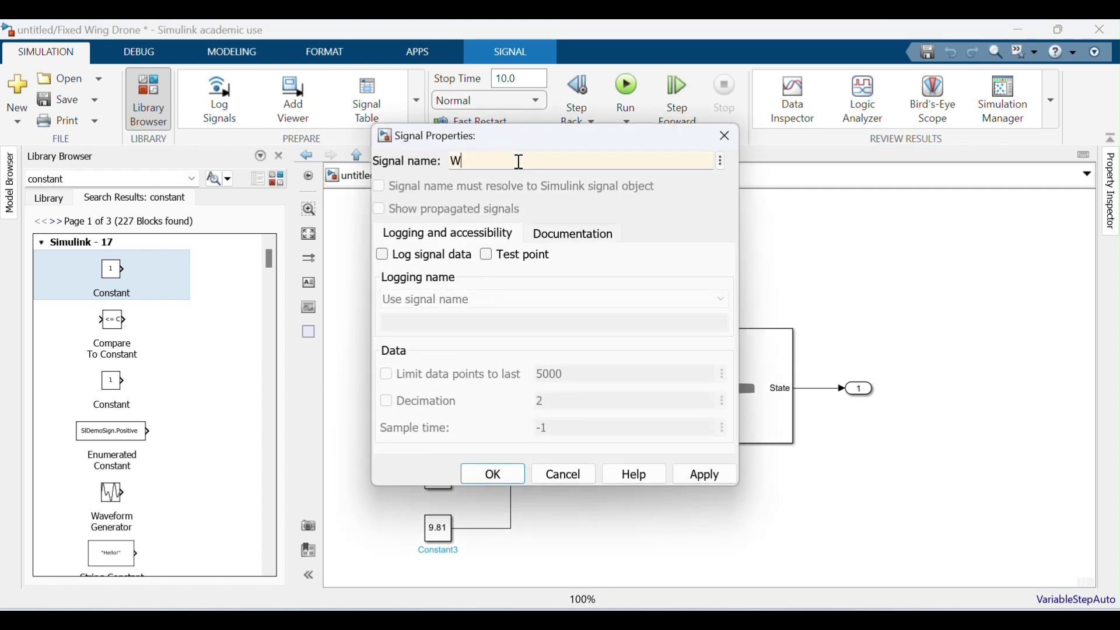
{"action": "type", "text": "indEast"}
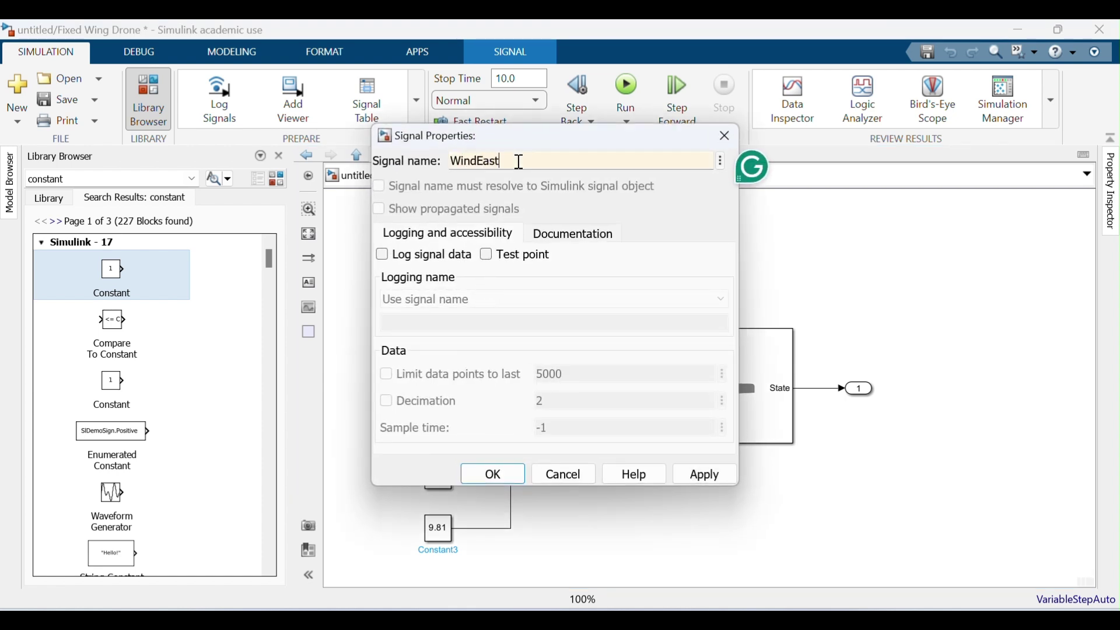
{"action": "left_click", "coordinate": [701, 476]}
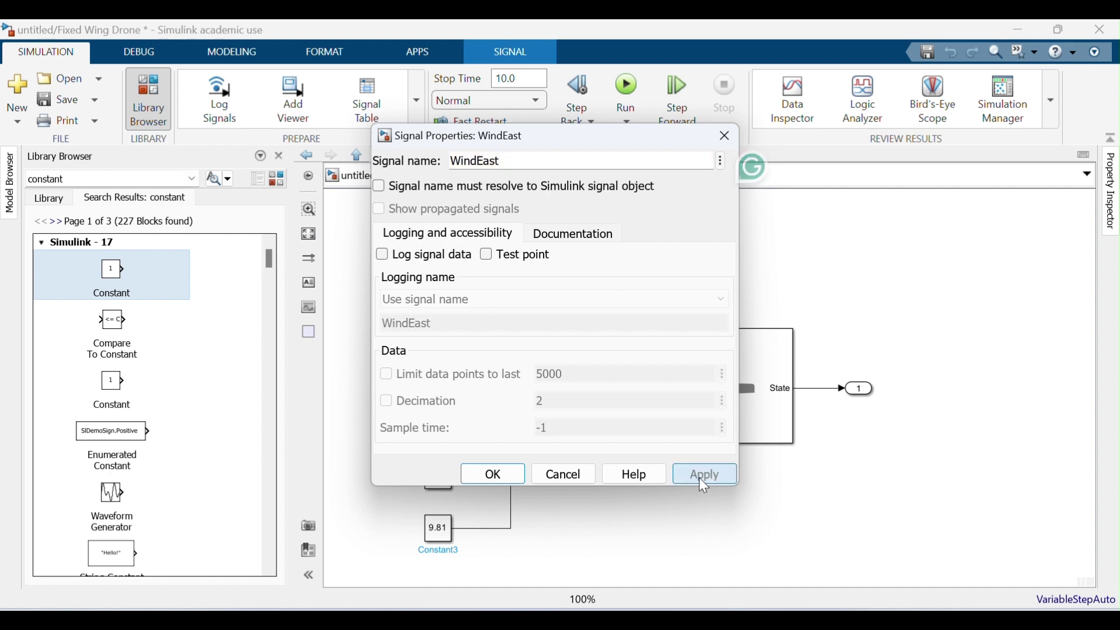
{"action": "left_click", "coordinate": [505, 475]}
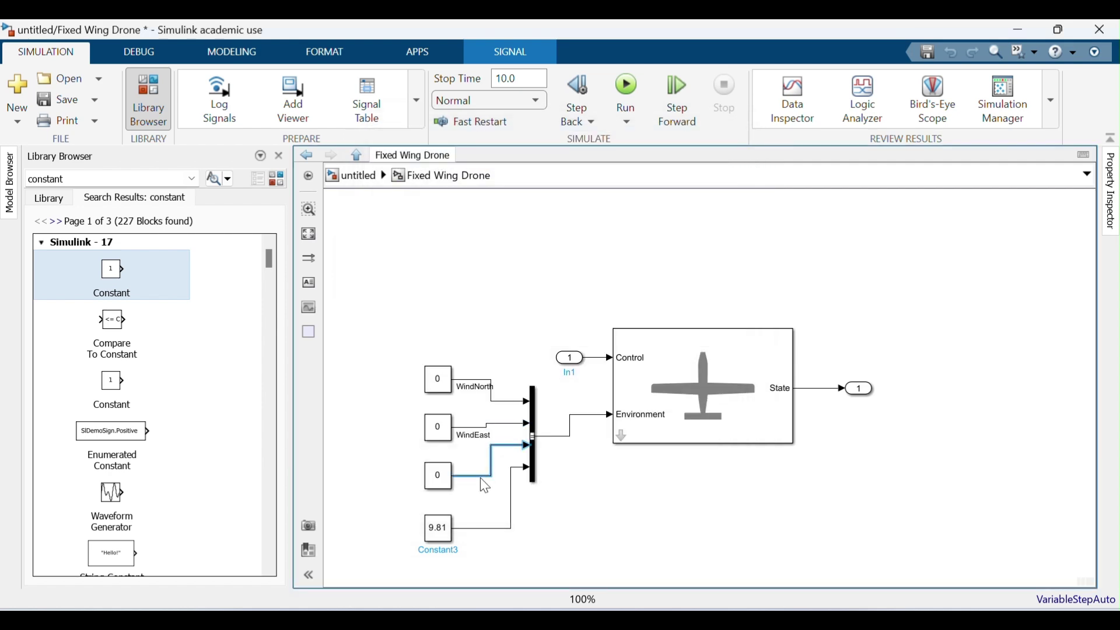
Name the signal from the third Constant block to the Bus Creator WindDown
{"action": "right_click", "coordinate": [483, 482]}
{"action": "left_click", "coordinate": [597, 468]}
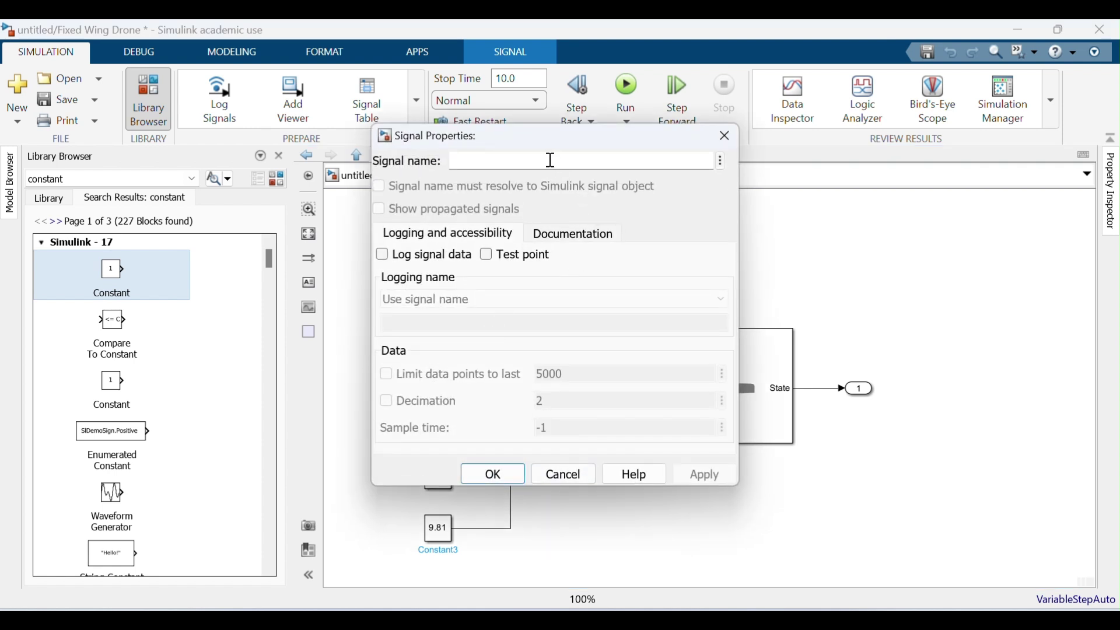
{"action": "type", "text": "Win"}
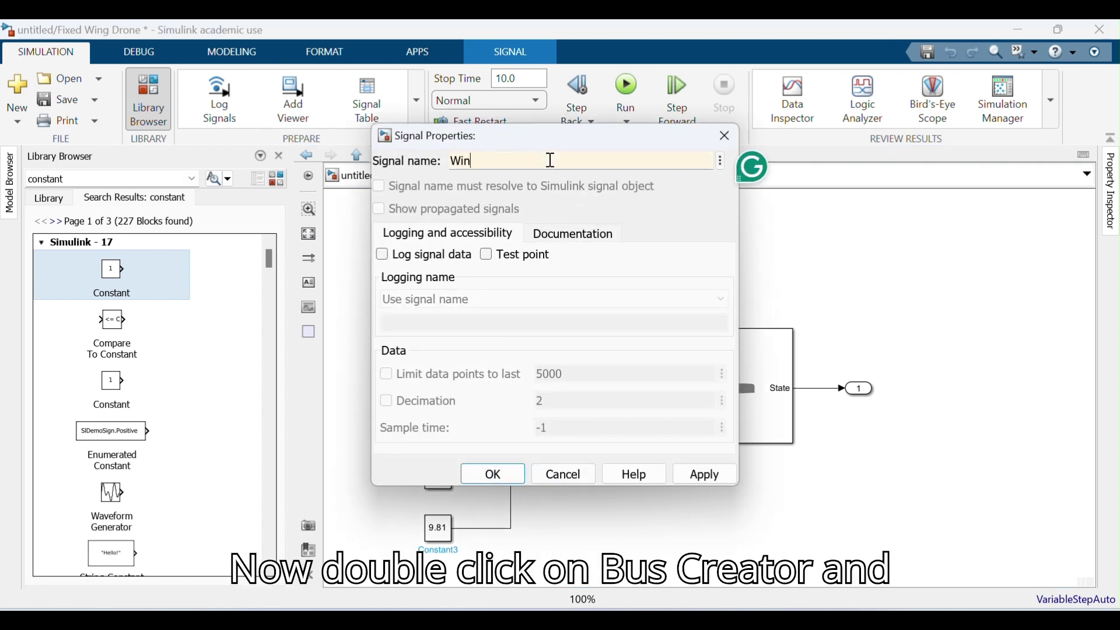
{"action": "type", "text": "dDown"}
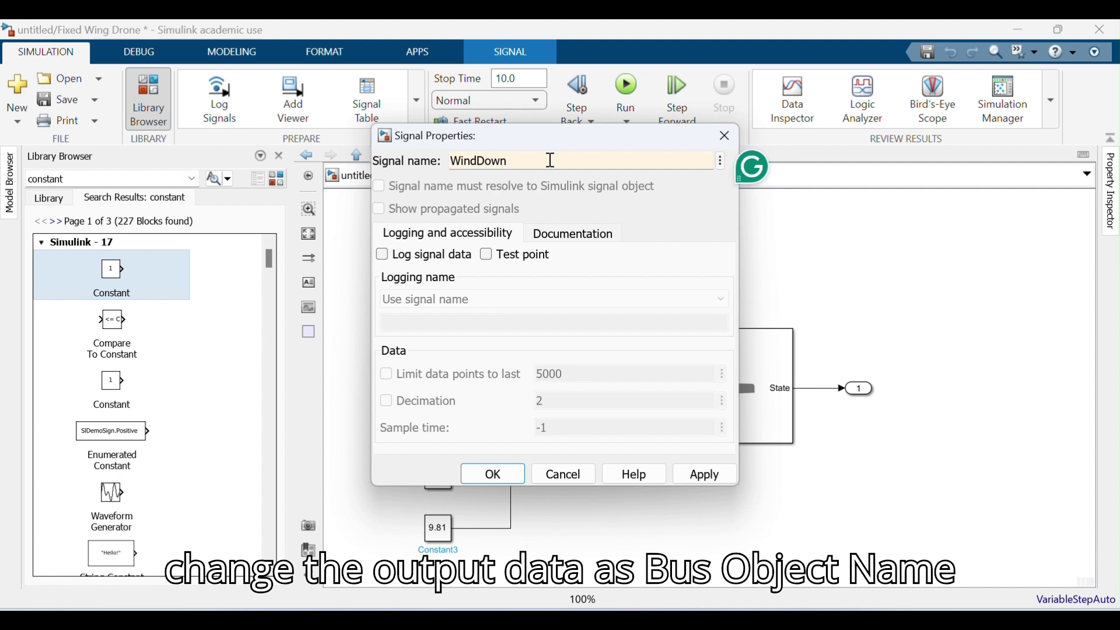
{"action": "left_click", "coordinate": [703, 474]}
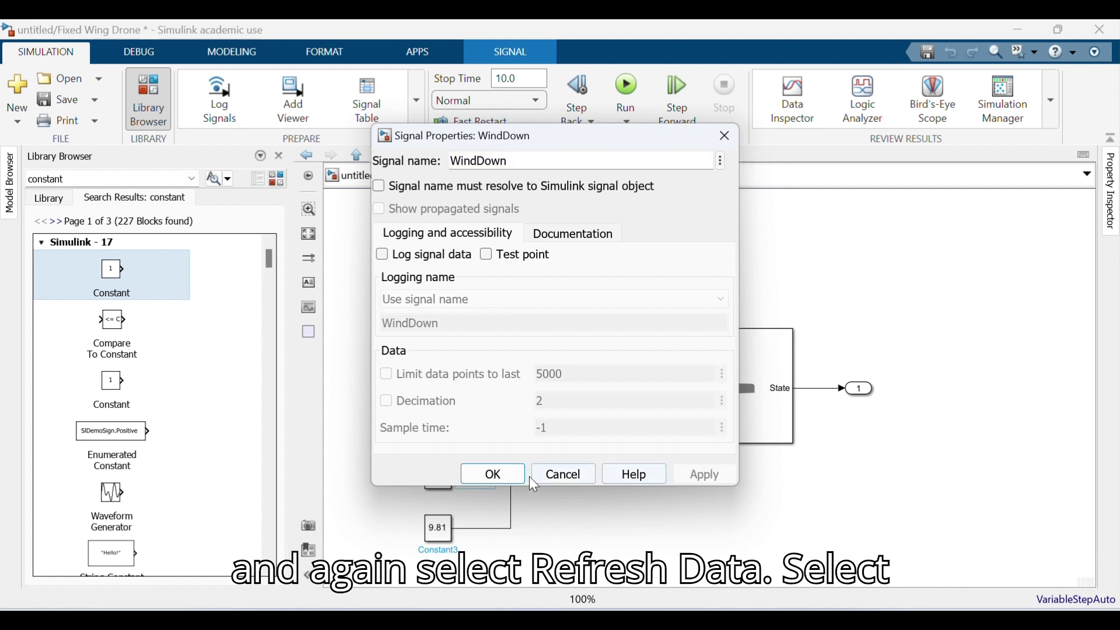
{"action": "left_click", "coordinate": [494, 475]}
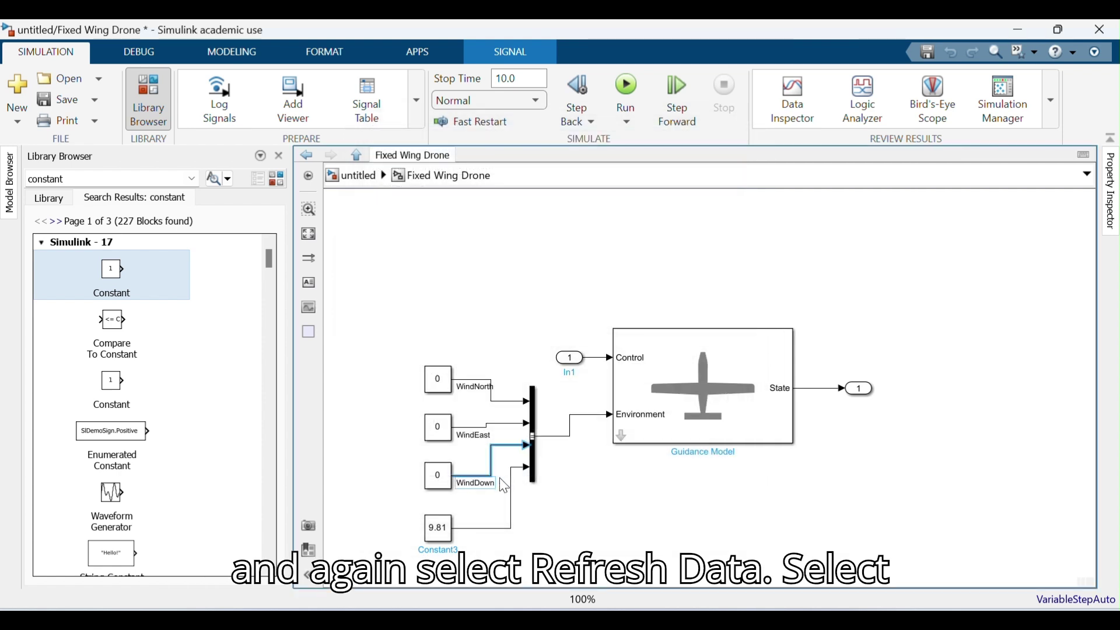
Name the signal from the 9.81 Constant block to the Bus Creator Gravity
{"action": "left_click", "coordinate": [504, 529]}
{"action": "right_click", "coordinate": [503, 528]}
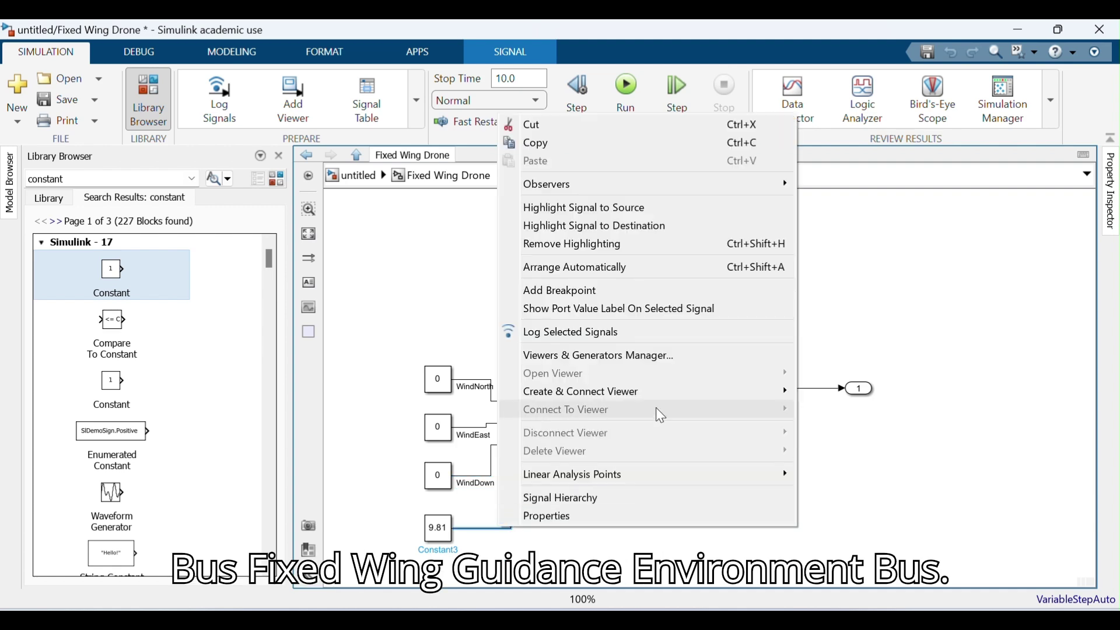
{"action": "left_click", "coordinate": [608, 516]}
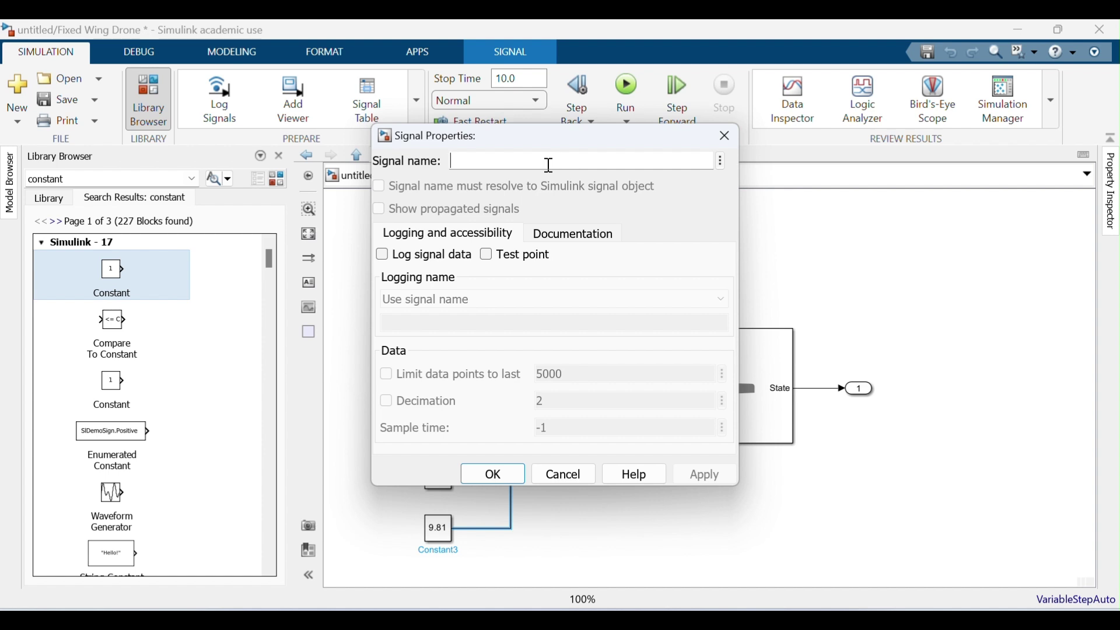
{"action": "type", "text": "Gravity"}
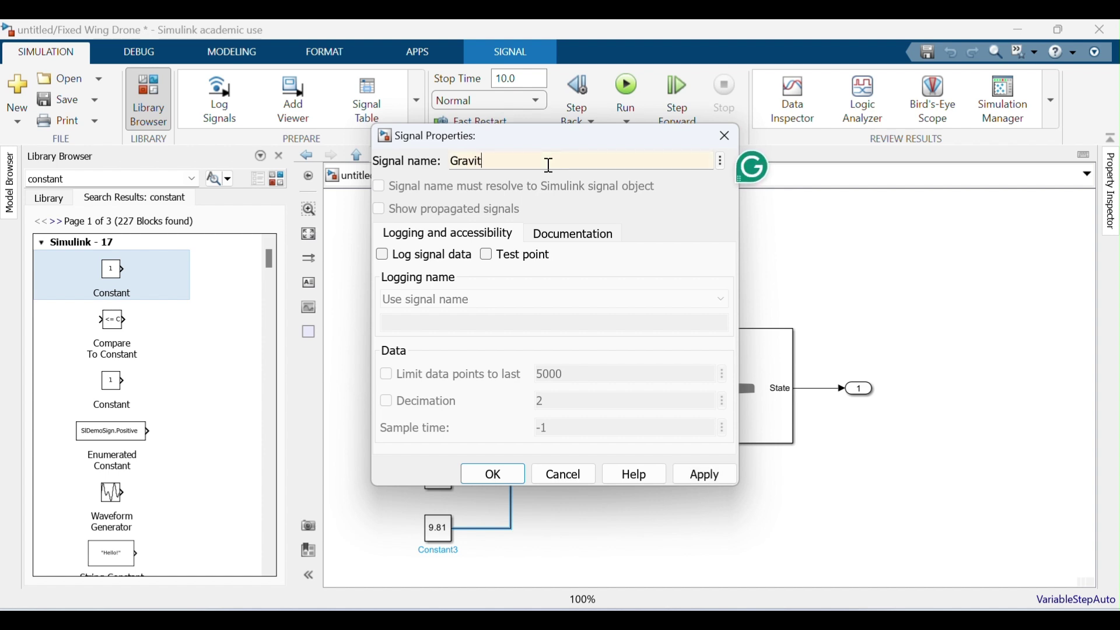
{"action": "left_click", "coordinate": [687, 474]}
{"action": "left_click", "coordinate": [499, 476]}
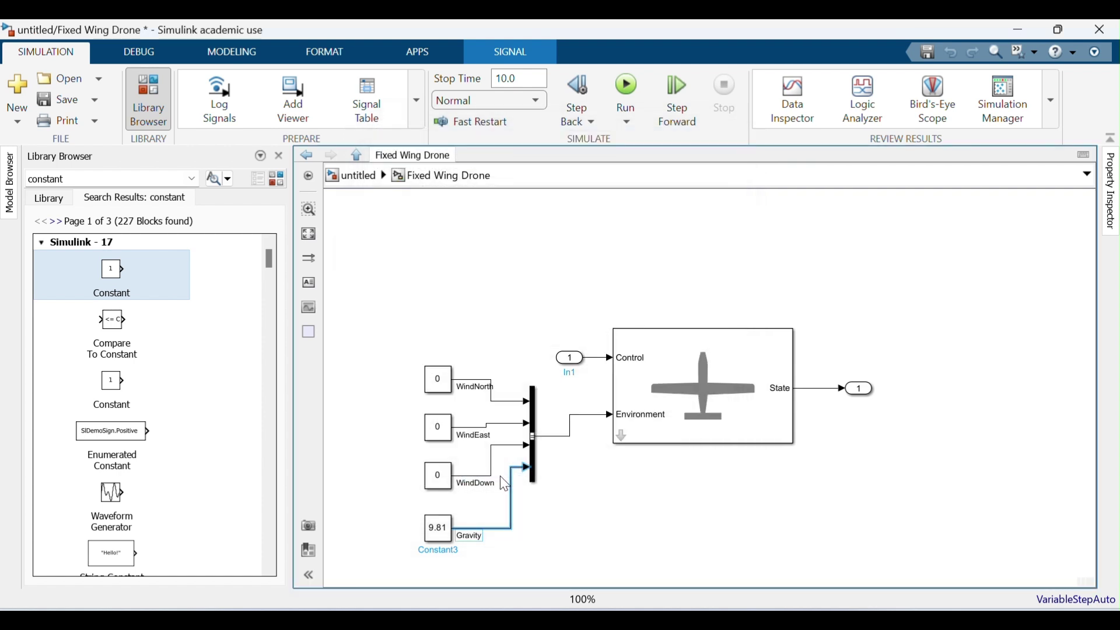
{"action": "left_click", "coordinate": [503, 506]}
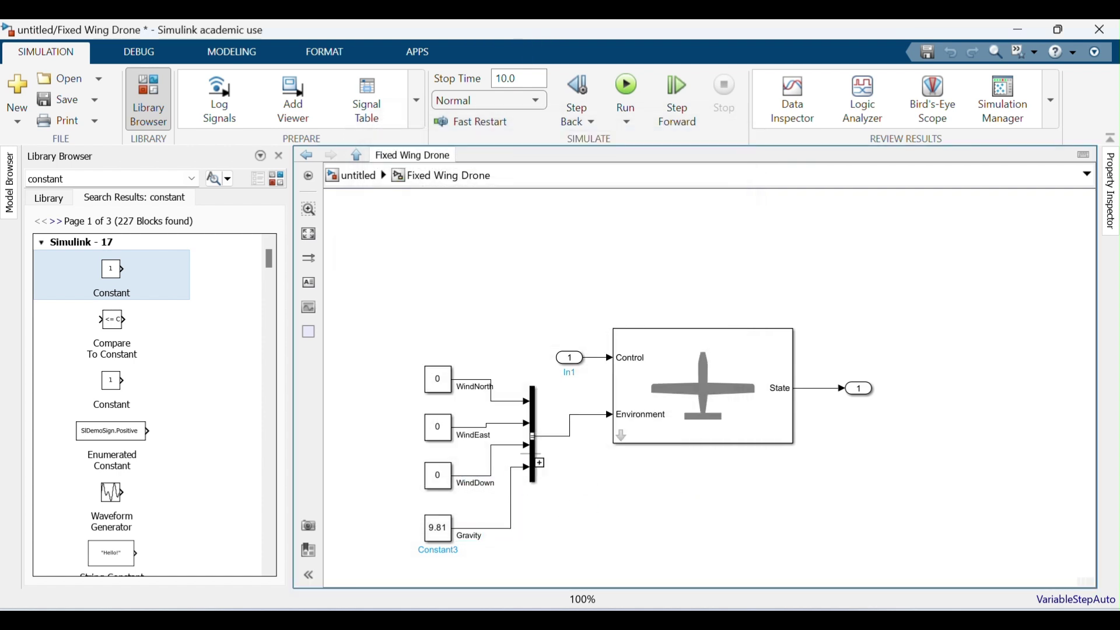
Refresh the data types and set the environment Bus Creator's output data type to Bus: FixedWingGuidanceEnvironmentBus
{"action": "left_click", "coordinate": [536, 458]}
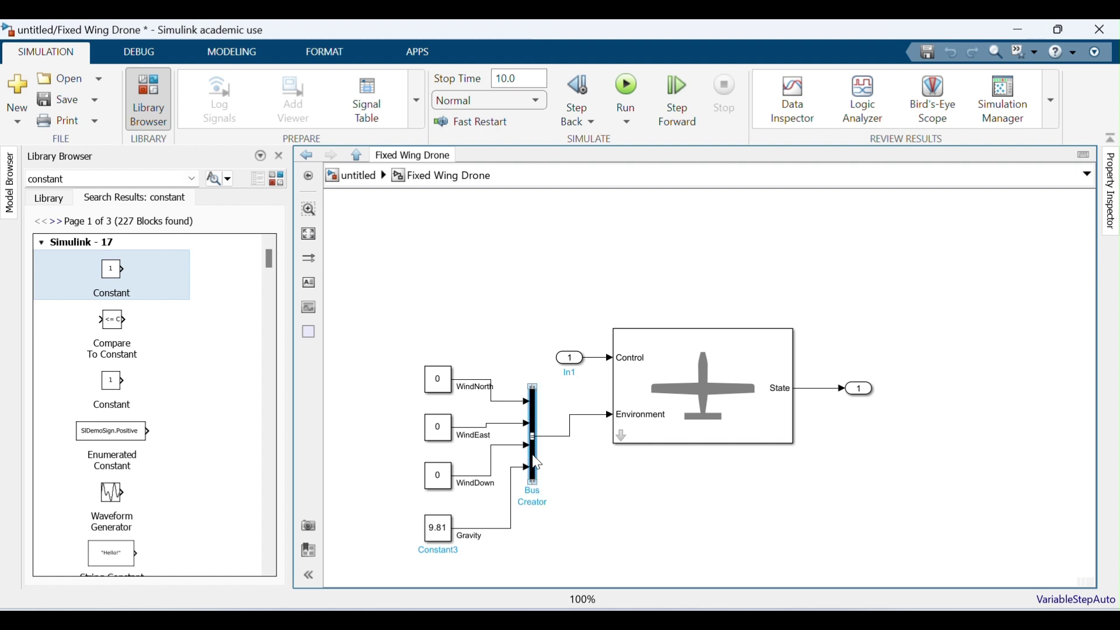
{"action": "double_click", "coordinate": [536, 463]}
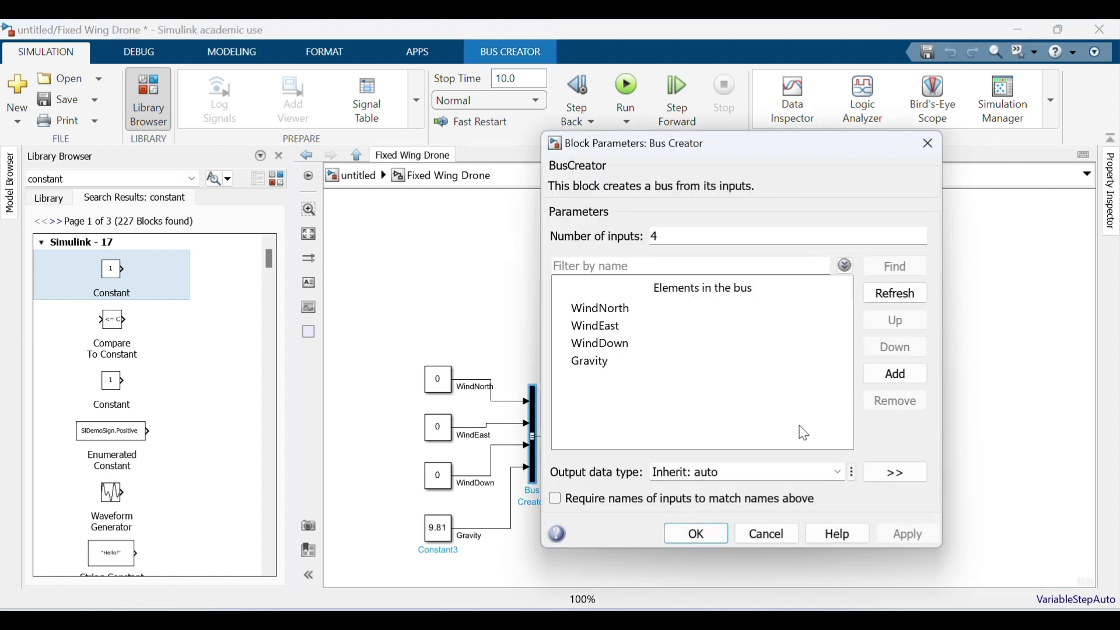
{"action": "left_click", "coordinate": [838, 471]}
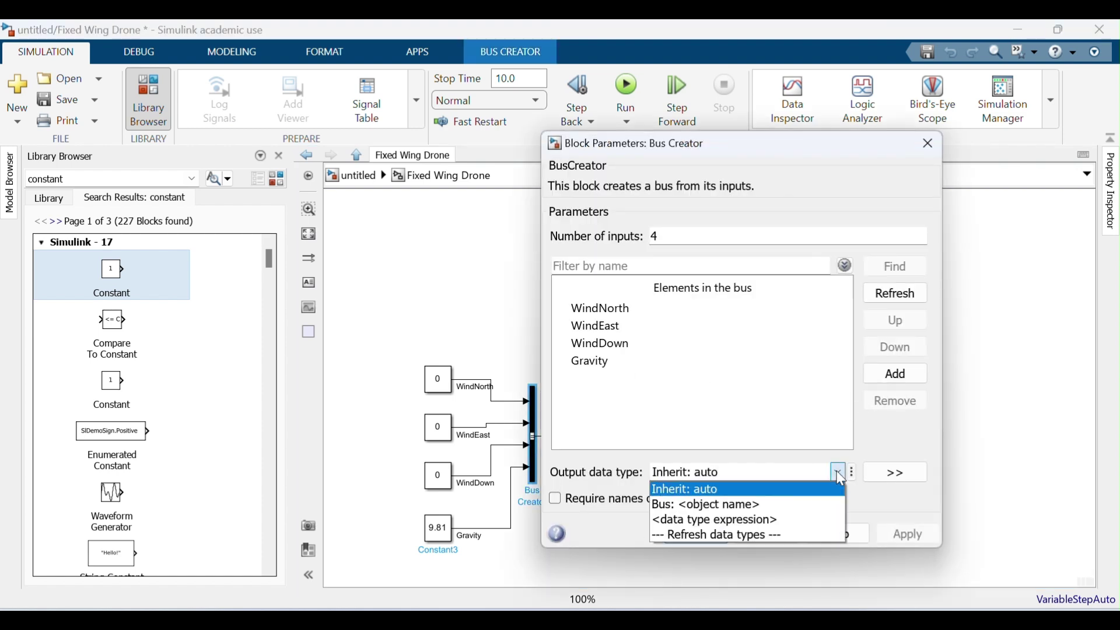
{"action": "left_click", "coordinate": [808, 506]}
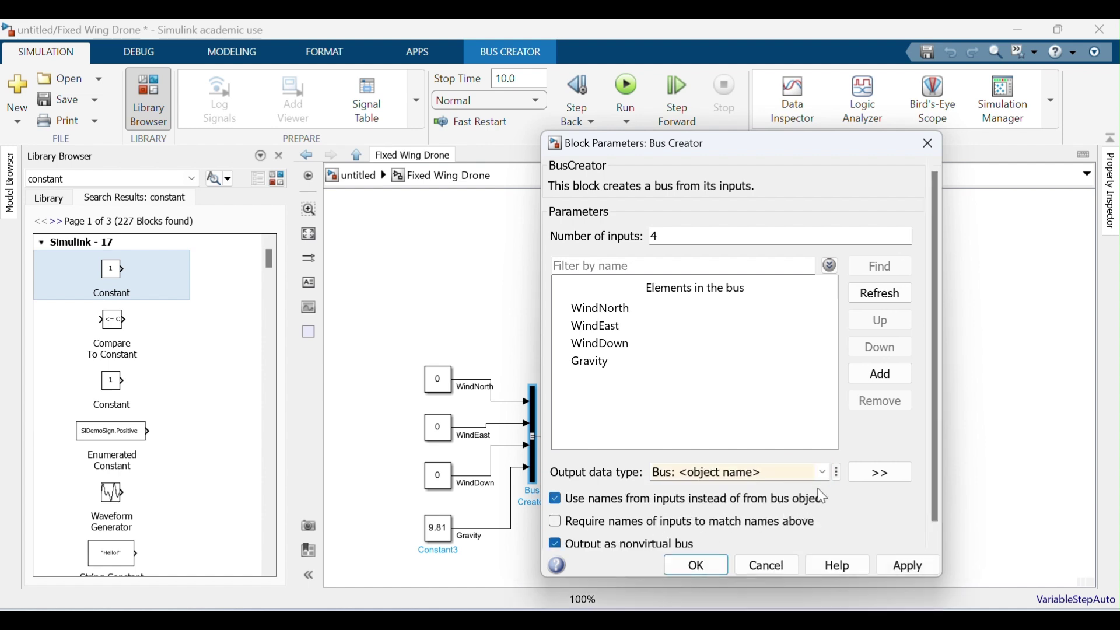
{"action": "left_click", "coordinate": [823, 472]}
{"action": "left_click", "coordinate": [777, 535]}
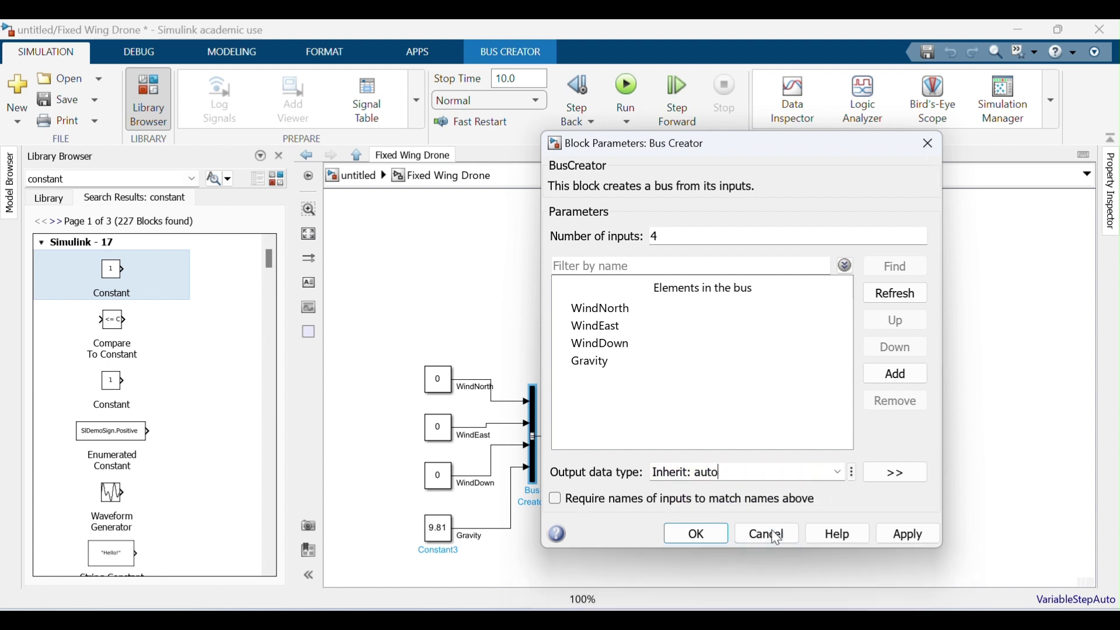
{"action": "left_click", "coordinate": [839, 474]}
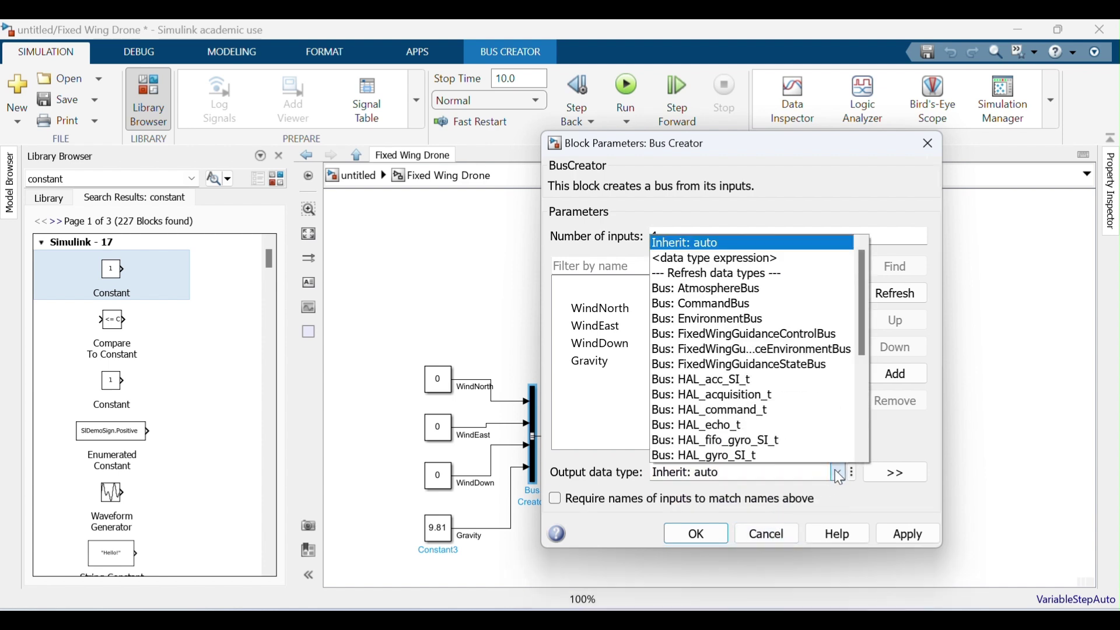
{"action": "left_click", "coordinate": [786, 352]}
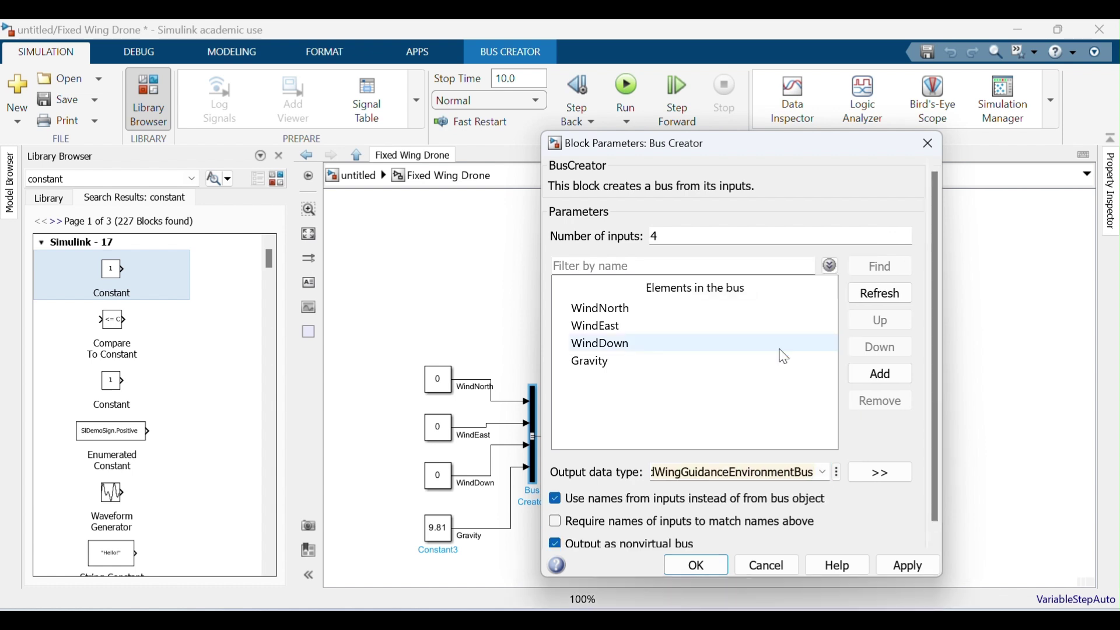
{"action": "left_click", "coordinate": [908, 566]}
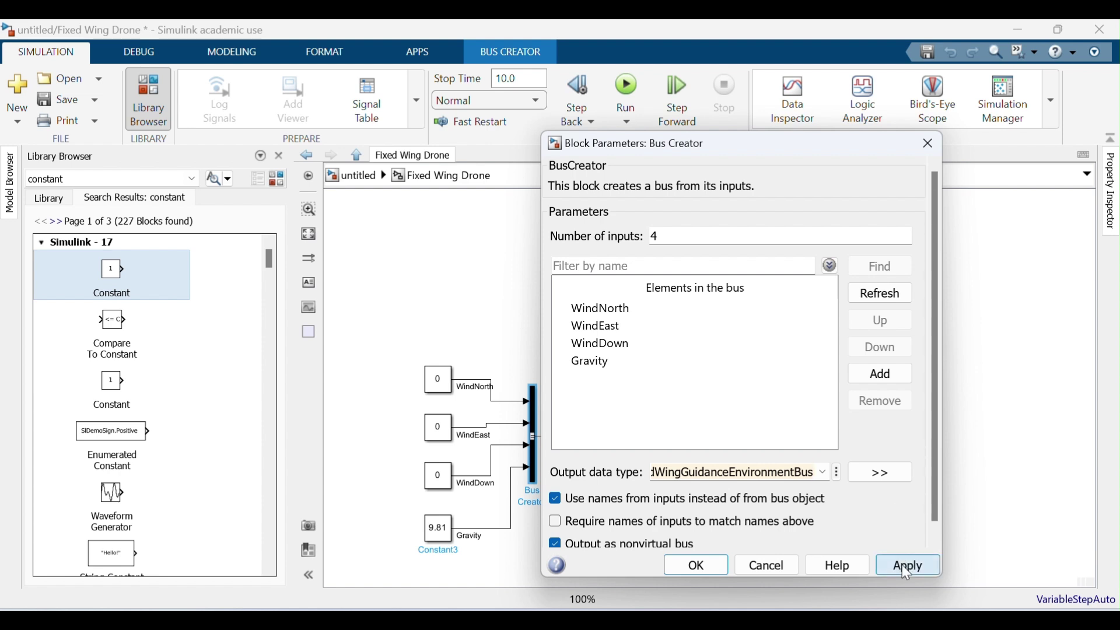
{"action": "left_click", "coordinate": [697, 565]}
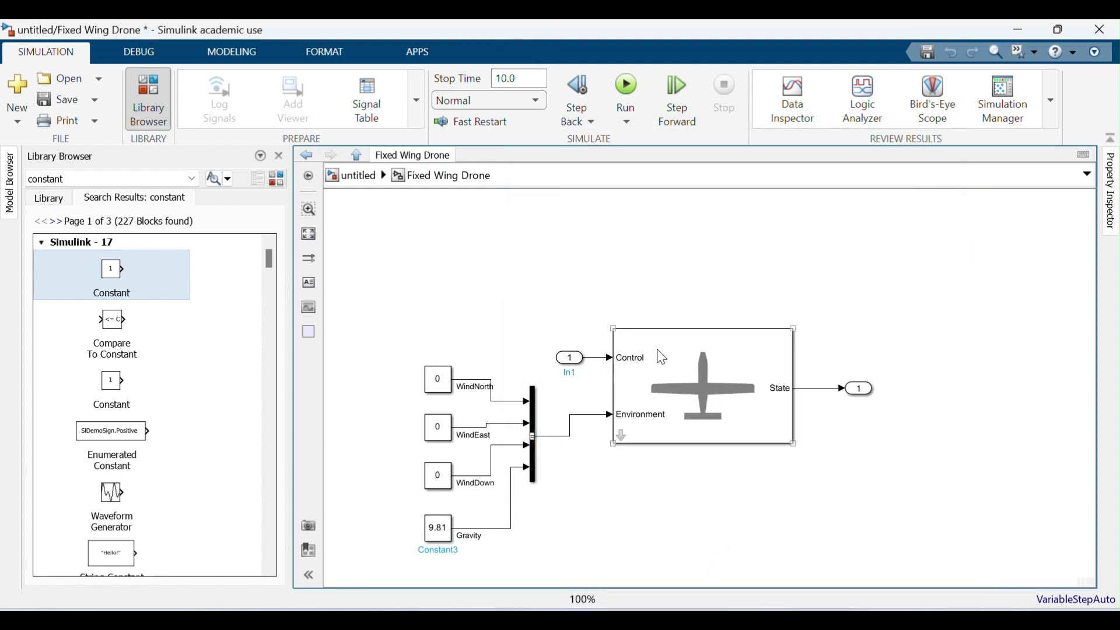
In the Step Control input subsystem, set the Bus Creator's output data type to Bus: FixedWingGuidanceControlBus
{"action": "left_click", "coordinate": [354, 175]}
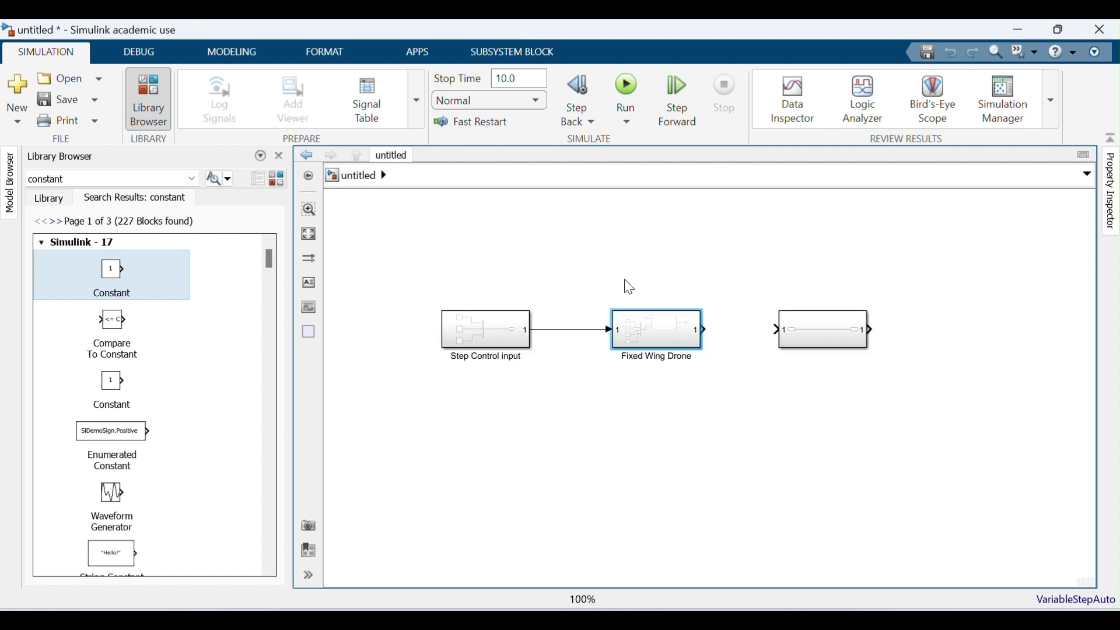
{"action": "double_click", "coordinate": [484, 333]}
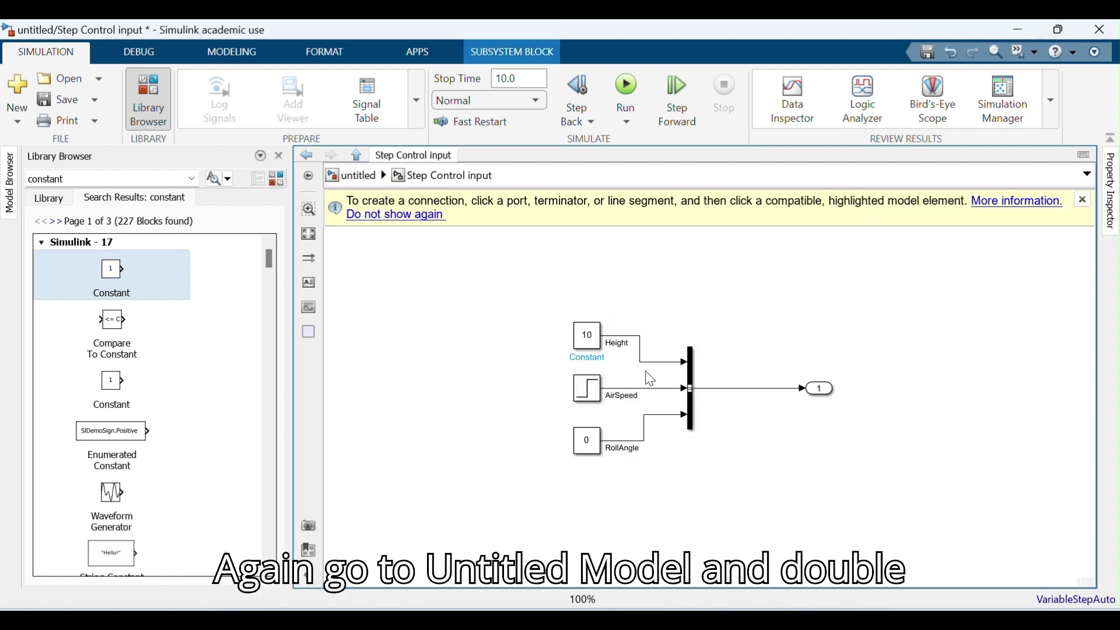
{"action": "double_click", "coordinate": [689, 411]}
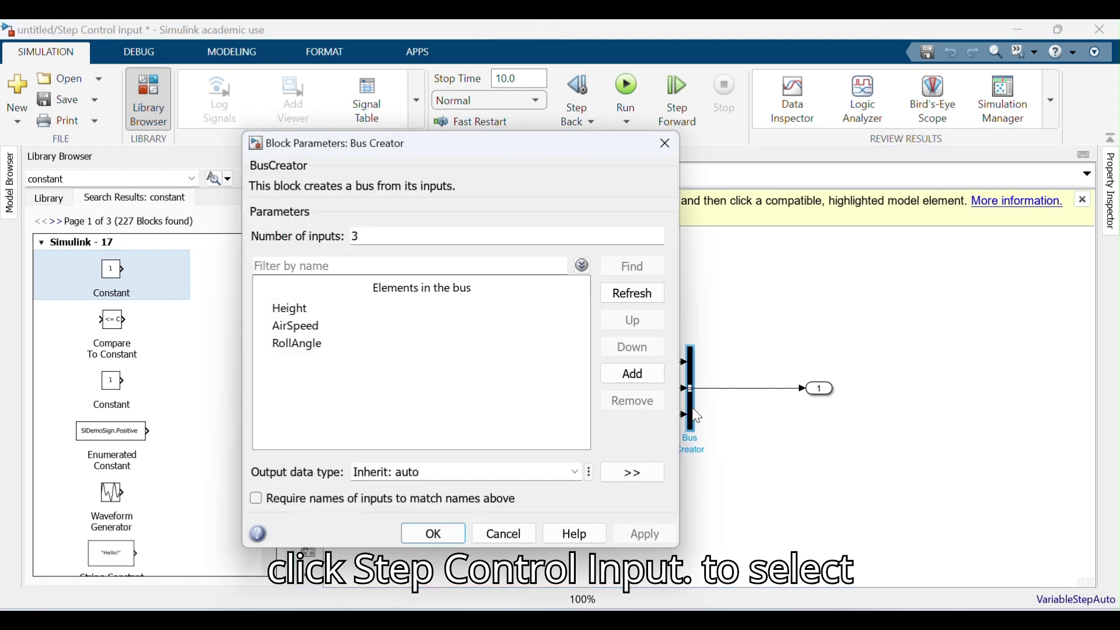
{"action": "left_click", "coordinate": [575, 473]}
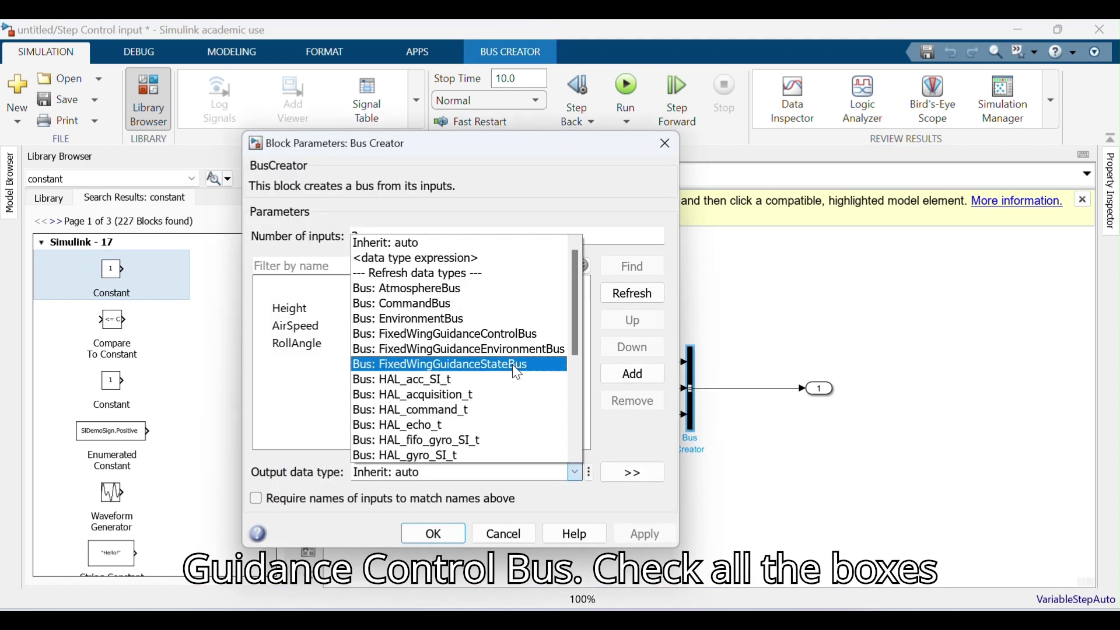
{"action": "left_click", "coordinate": [517, 334]}
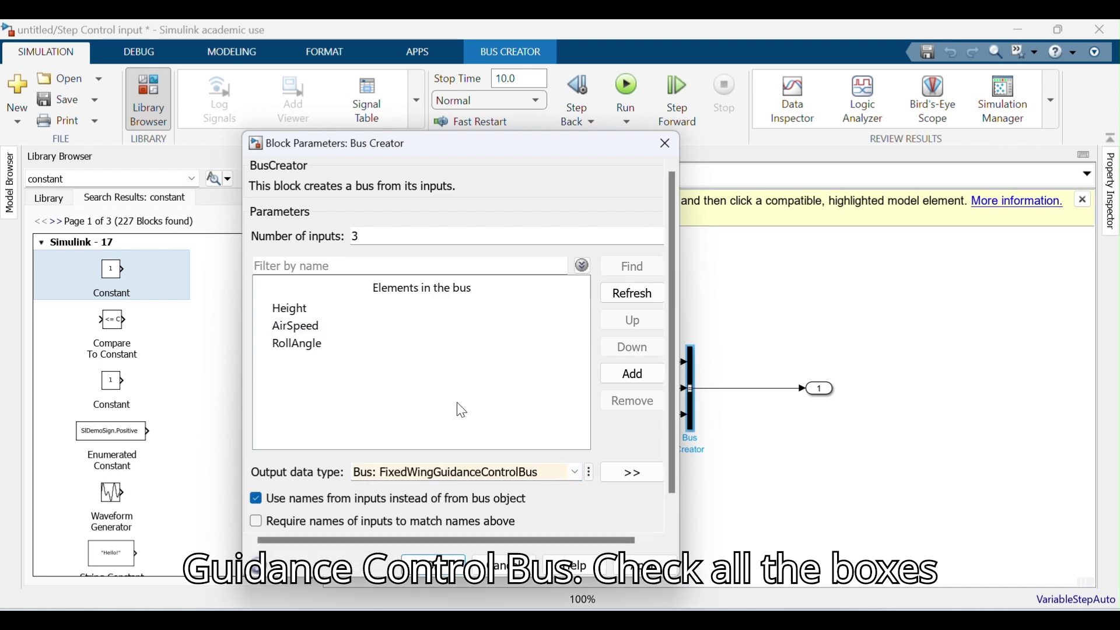
Enable requiring input names to match and output as nonvirtual bus for the control Bus Creator, and apply the settings
{"action": "scroll", "coordinate": [673, 452], "scroll_direction": "down", "scroll_amount": 2}
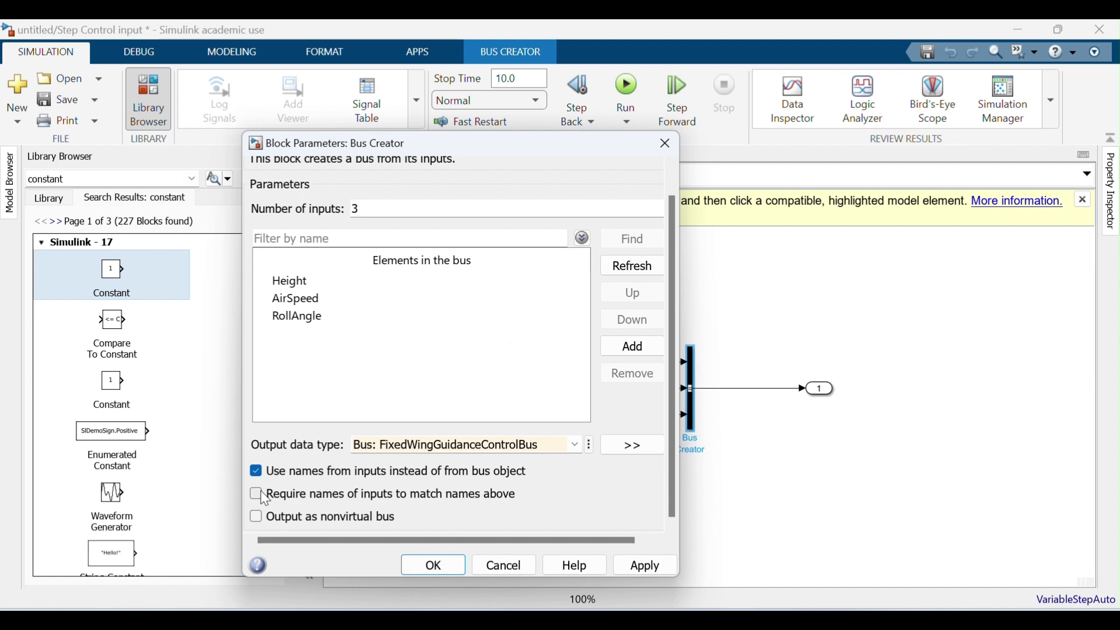
{"action": "left_click", "coordinate": [262, 523]}
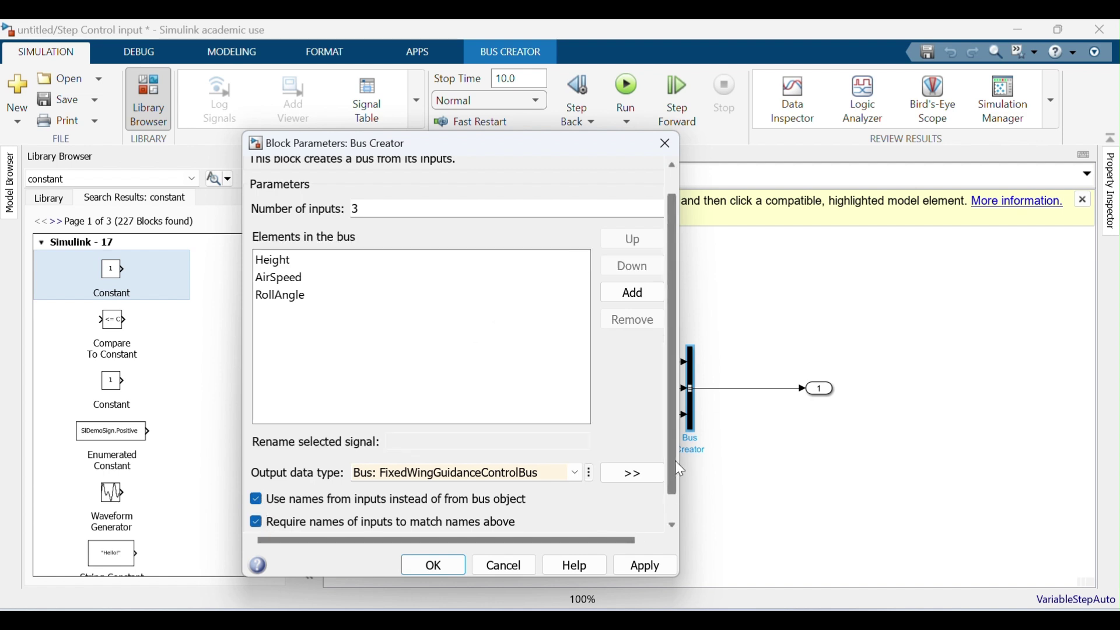
{"action": "scroll", "coordinate": [675, 463], "scroll_direction": "down", "scroll_amount": 2}
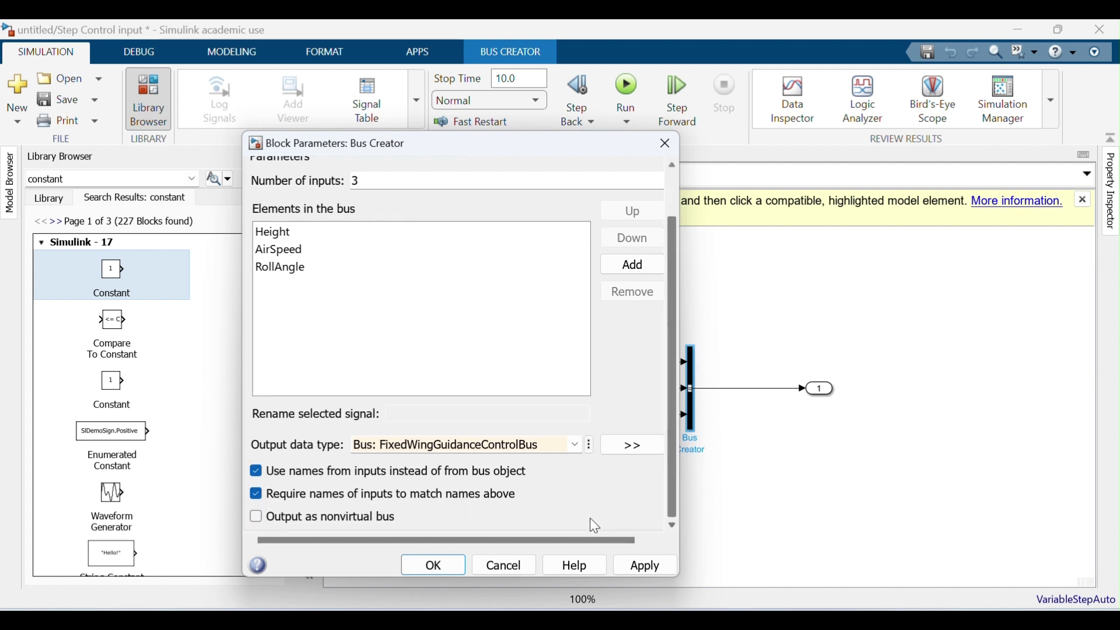
{"action": "left_click", "coordinate": [256, 519]}
{"action": "left_click", "coordinate": [647, 568]}
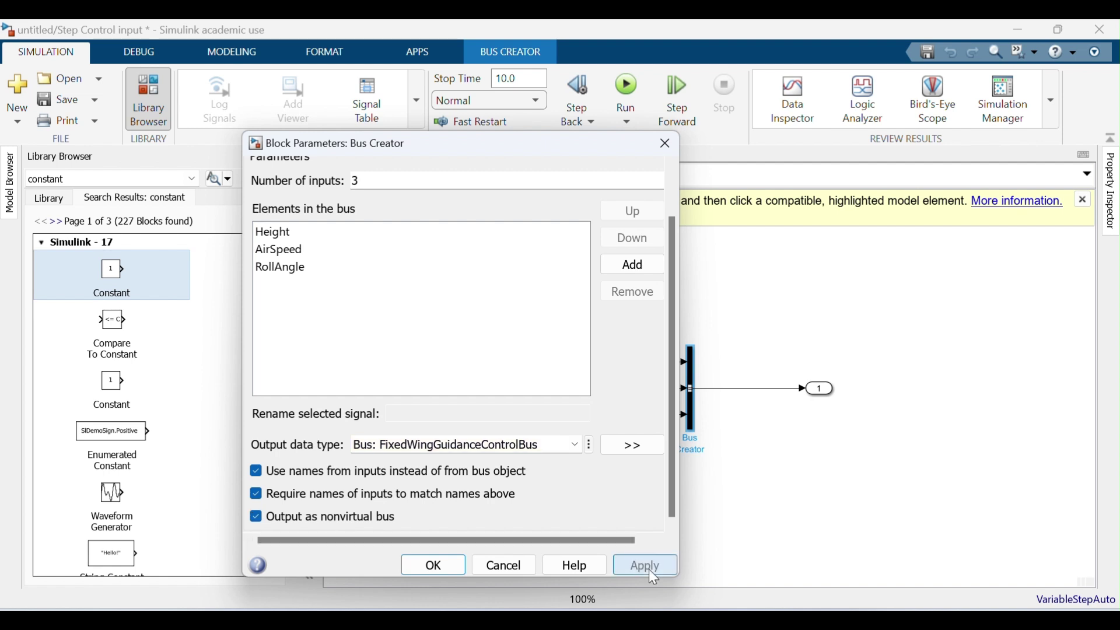
{"action": "left_click", "coordinate": [439, 566]}
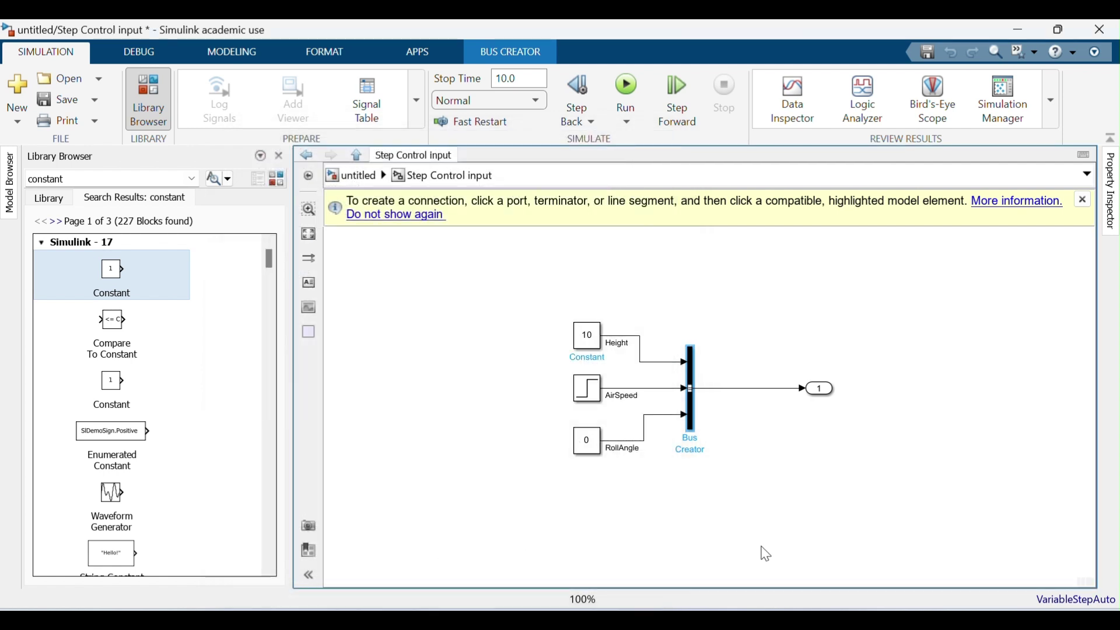
In the top-level model, connect the Fixed Wing Drone output to the unnamed third subsystem and rename that subsystem To Workspace
{"action": "left_click", "coordinate": [359, 175]}
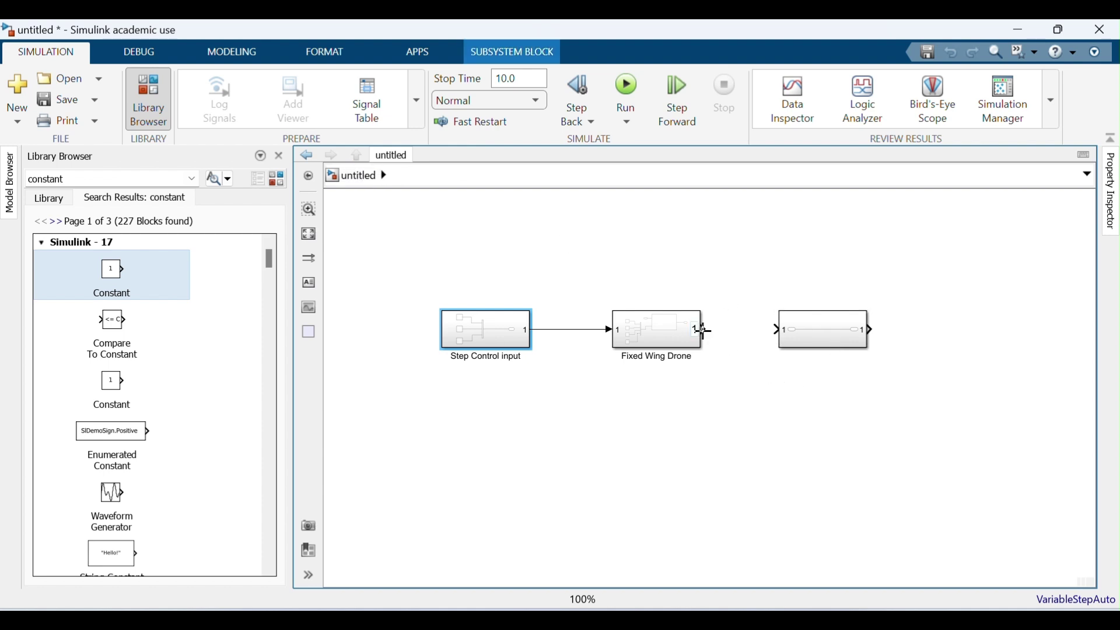
{"action": "left_click_drag", "start_coordinate": [705, 331], "coordinate": [781, 330]}
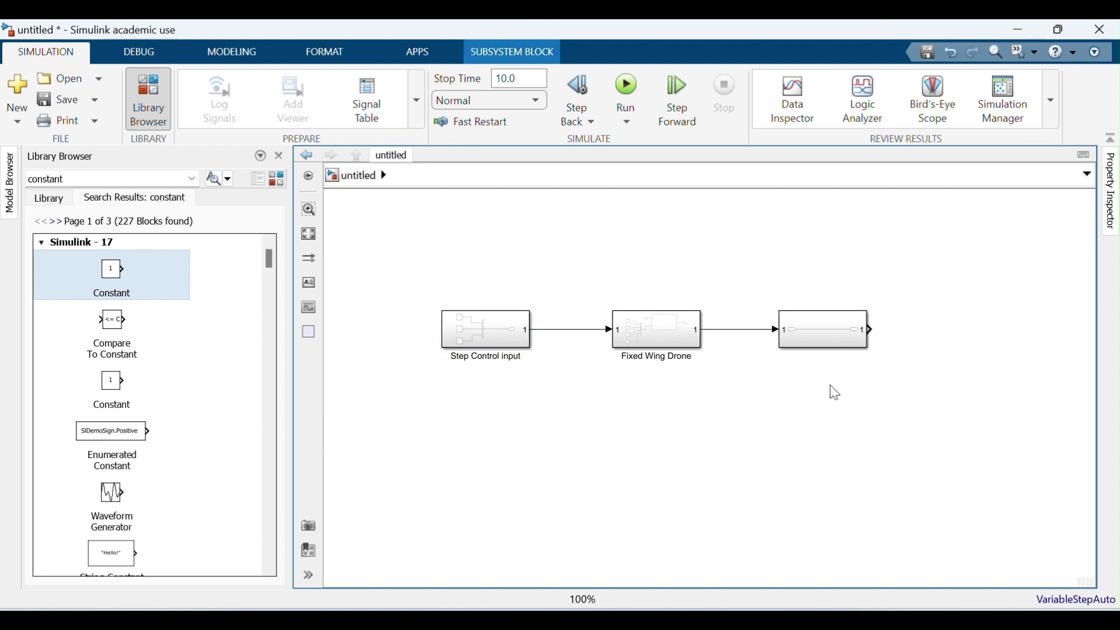
{"action": "left_click", "coordinate": [822, 330]}
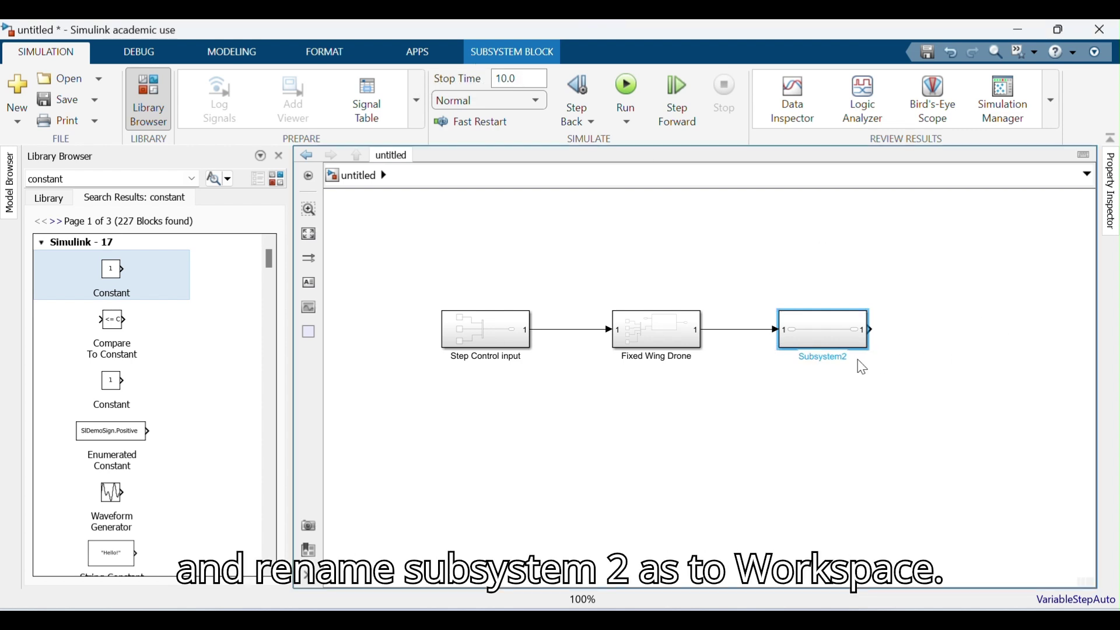
{"action": "left_click_drag", "start_coordinate": [847, 357], "coordinate": [805, 361]}
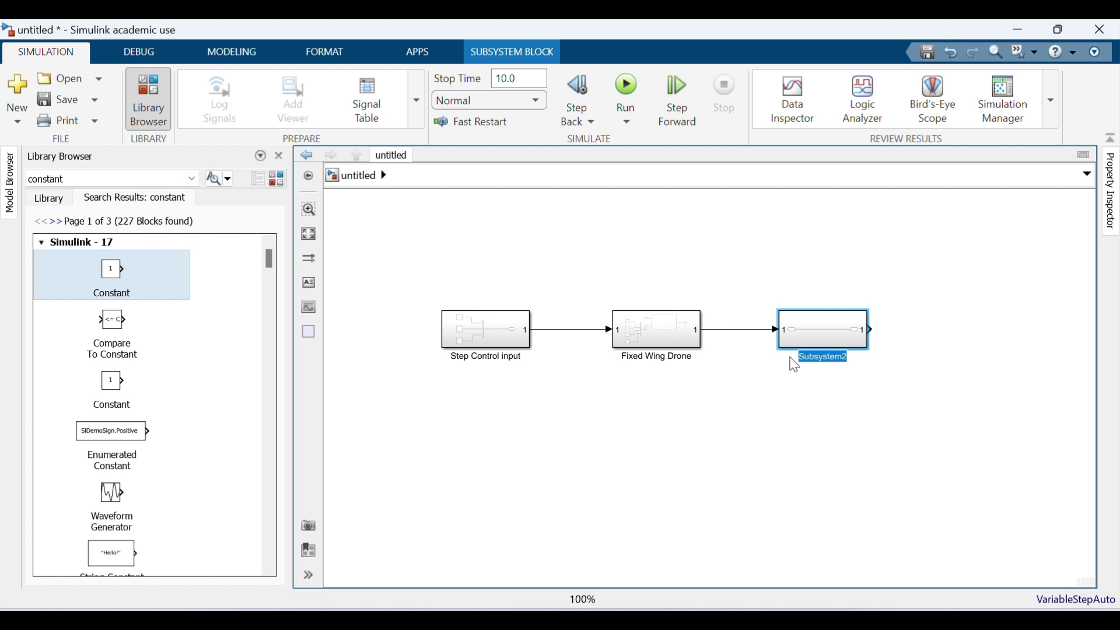
{"action": "type", "text": "To Workspace"}
Inside the To Workspace subsystem, delete the output port and the signal line leading to it
{"action": "double_click", "coordinate": [814, 342]}
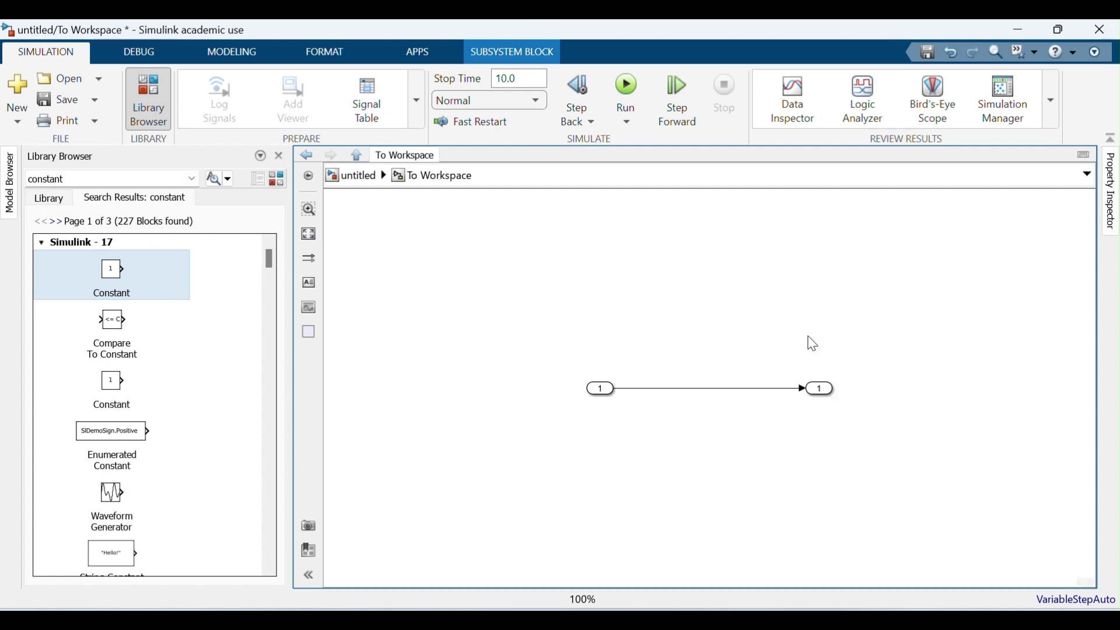
{"action": "left_click", "coordinate": [705, 389]}
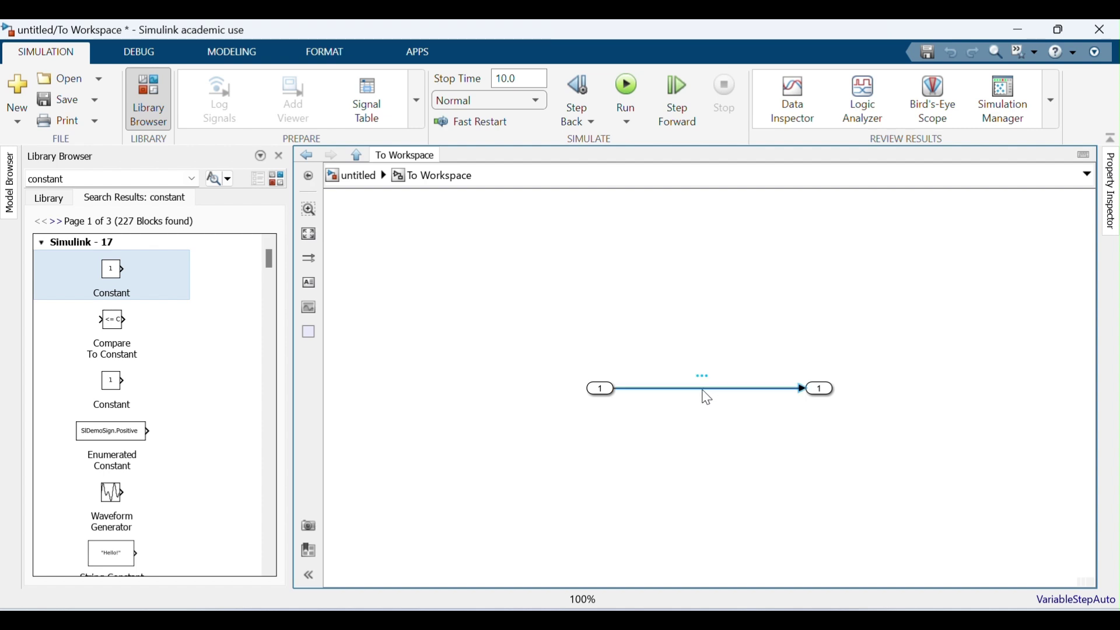
{"action": "left_click", "coordinate": [825, 402]}
{"action": "key", "text": "Delete"}
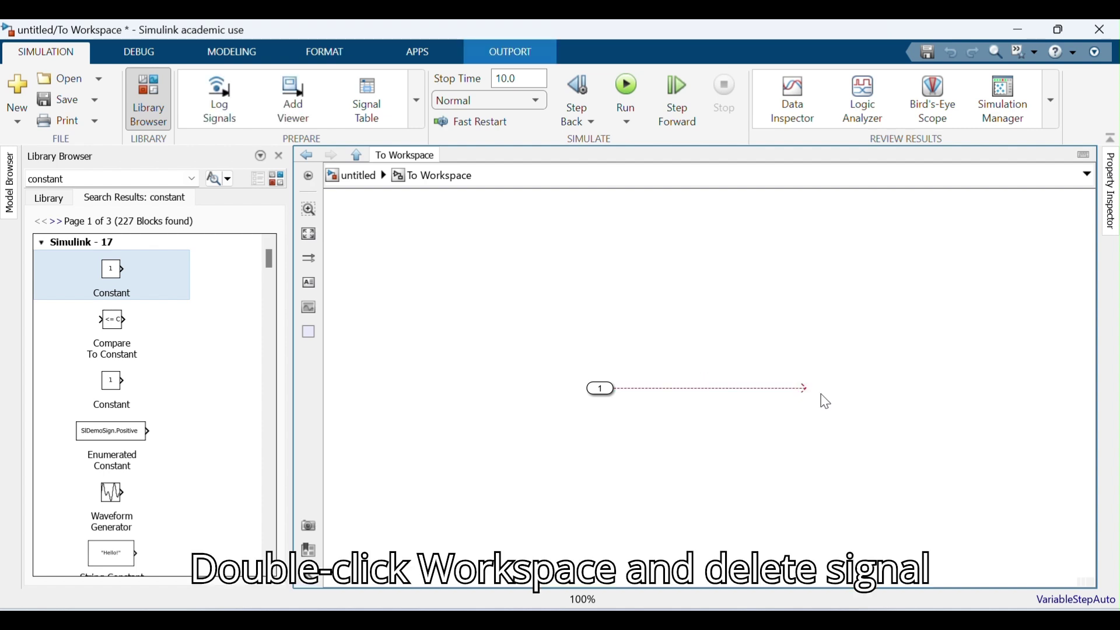
{"action": "left_click", "coordinate": [735, 391]}
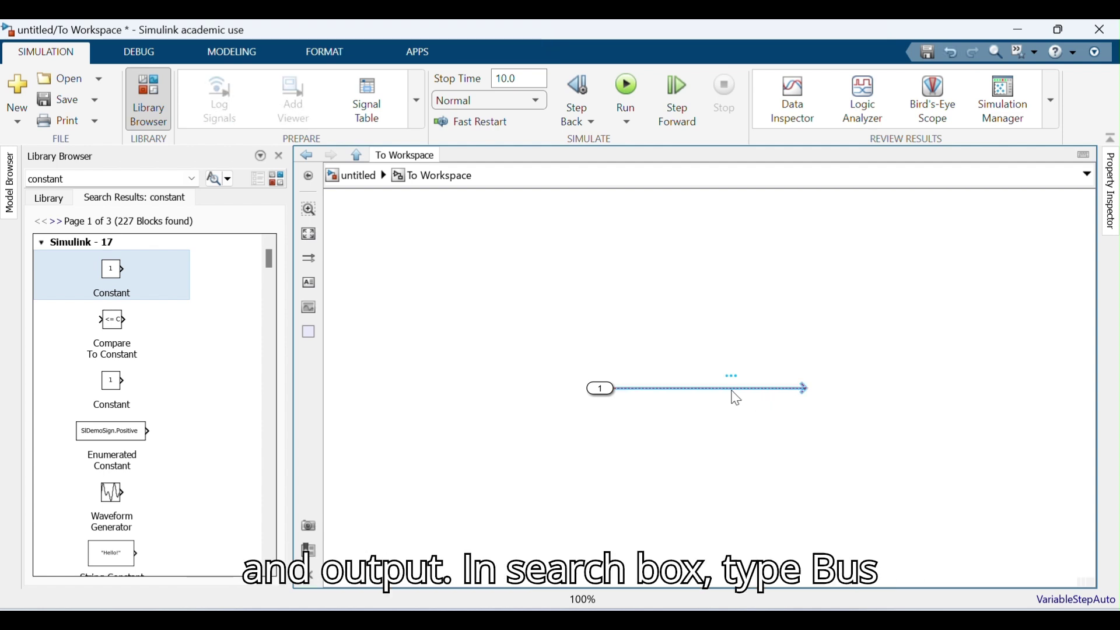
{"action": "key", "text": "Delete"}
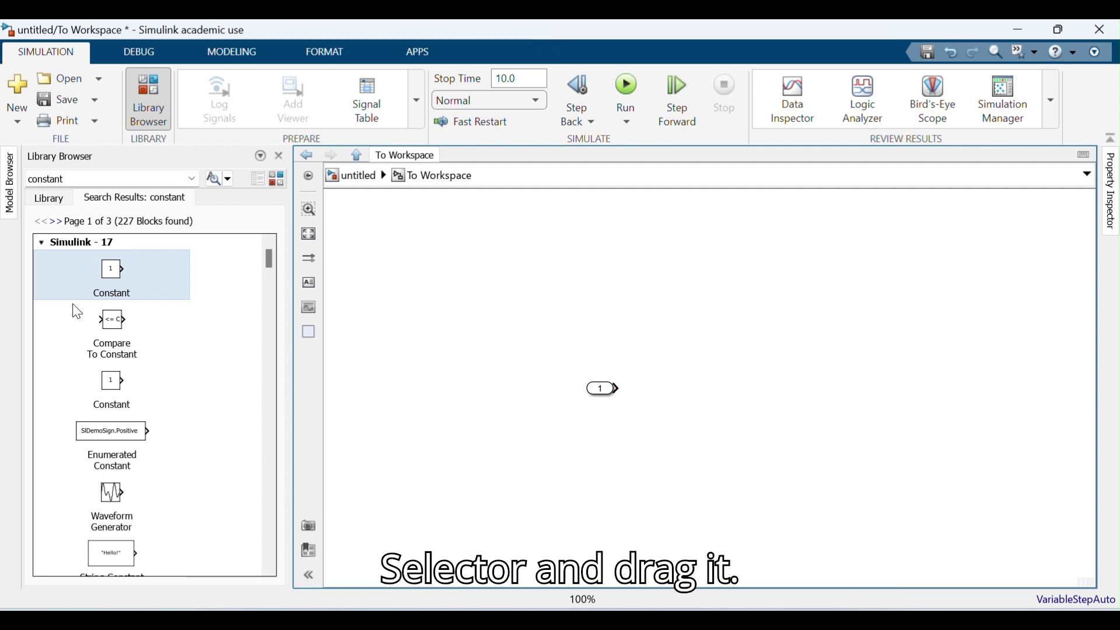
Find the Bus Selector block in the library and place it beside the input port of the To Workspace subsystem
{"action": "double_click", "coordinate": [115, 180]}
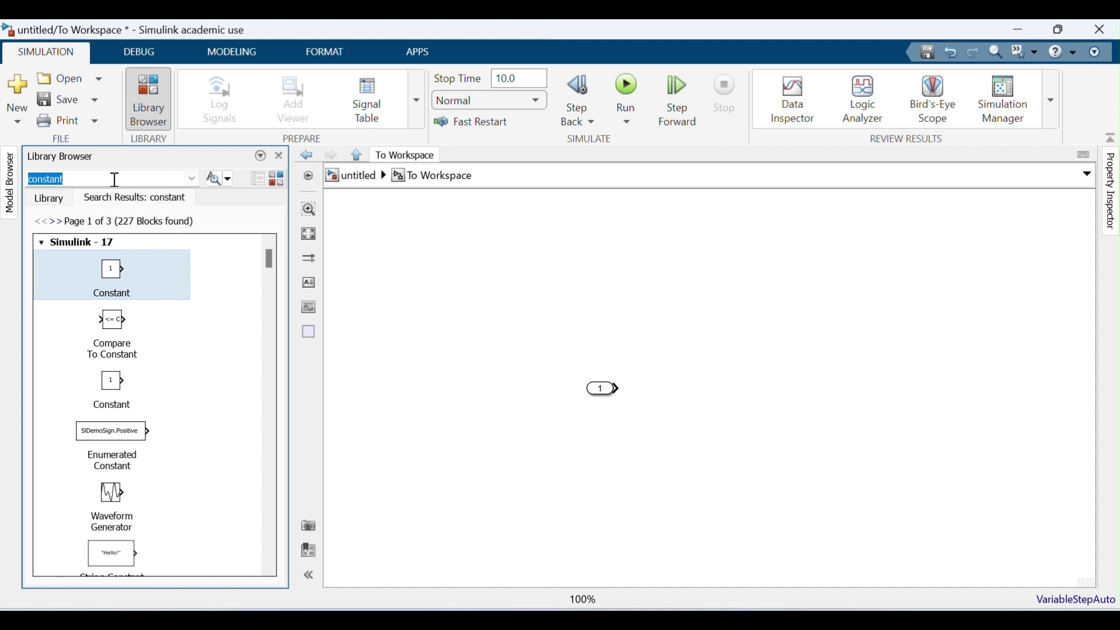
{"action": "type", "text": "bus se"}
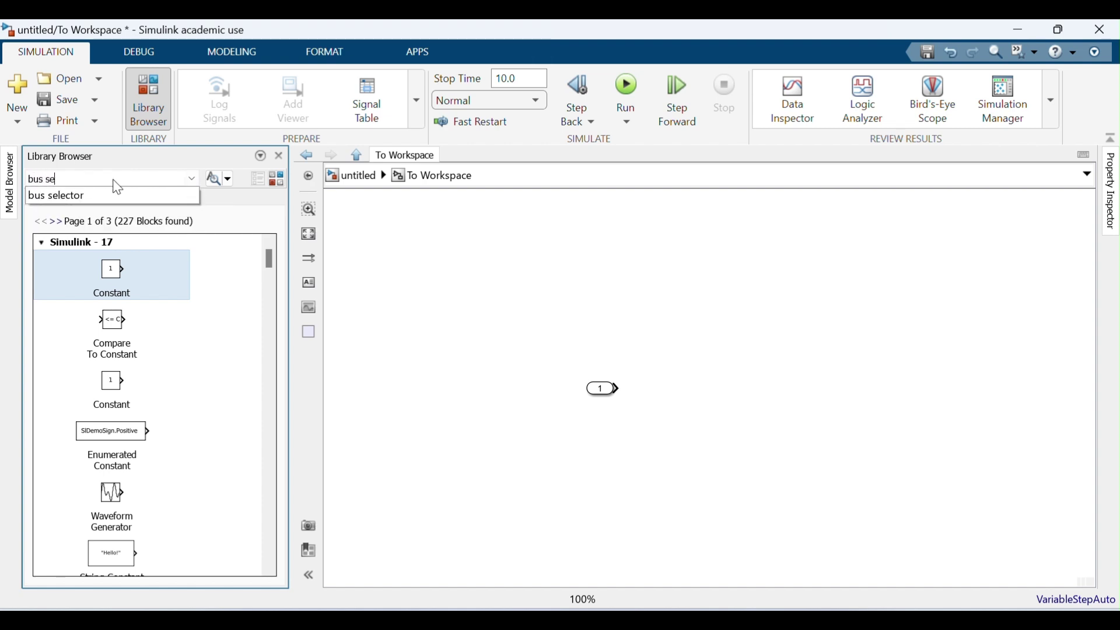
{"action": "type", "text": "lector"}
{"action": "key", "text": "Return"}
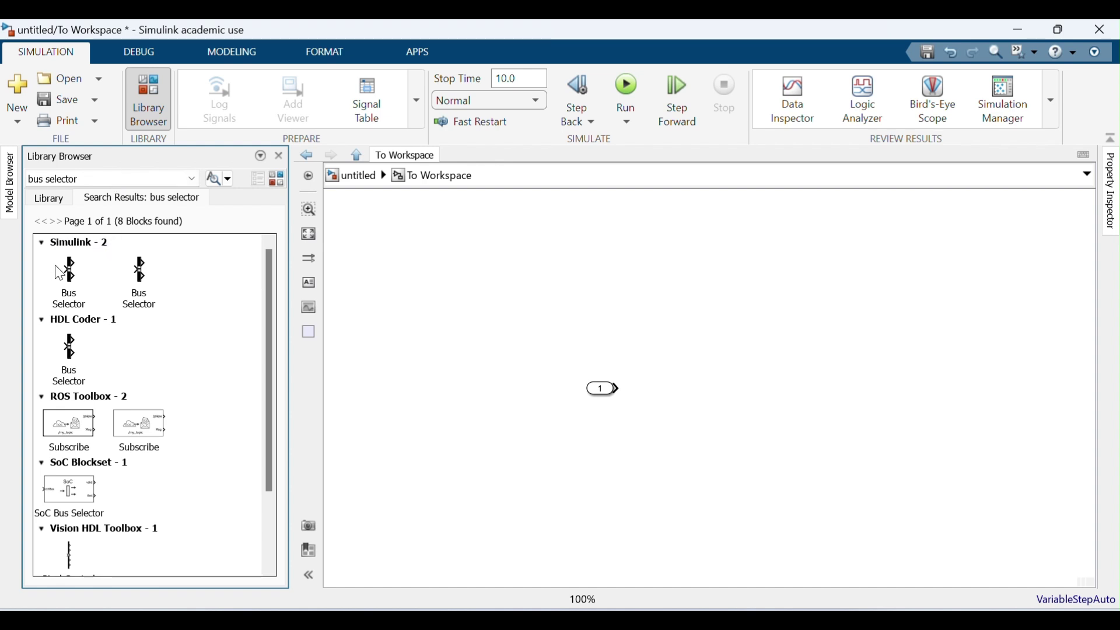
{"action": "left_click_drag", "start_coordinate": [67, 281], "coordinate": [683, 398]}
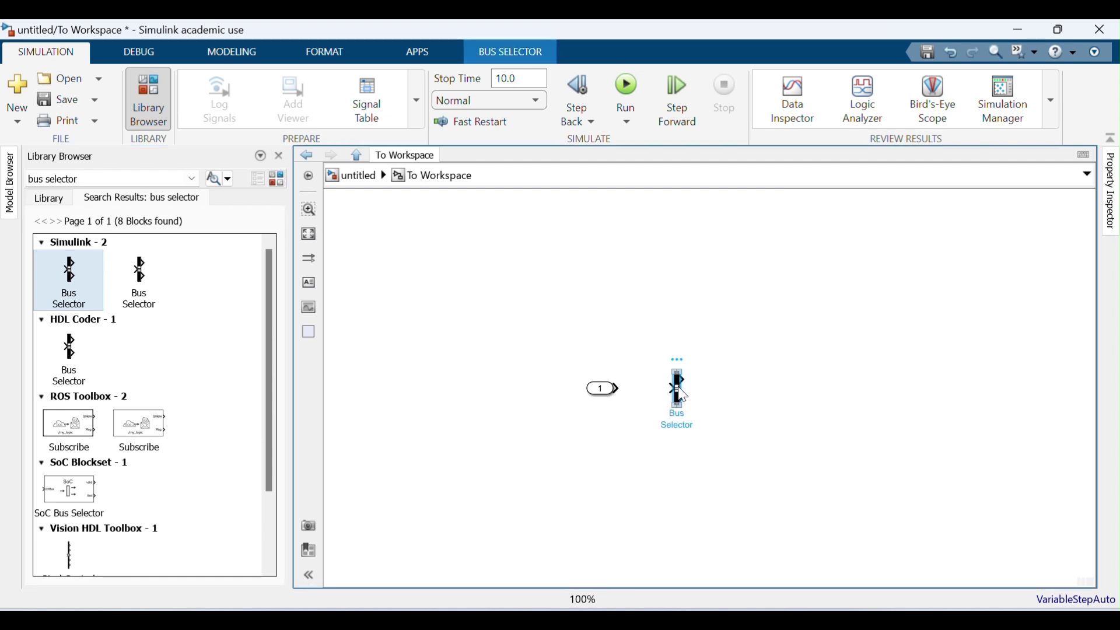
Connect the To Workspace subsystem's input port to the Bus Selector's input
{"action": "double_click", "coordinate": [680, 392]}
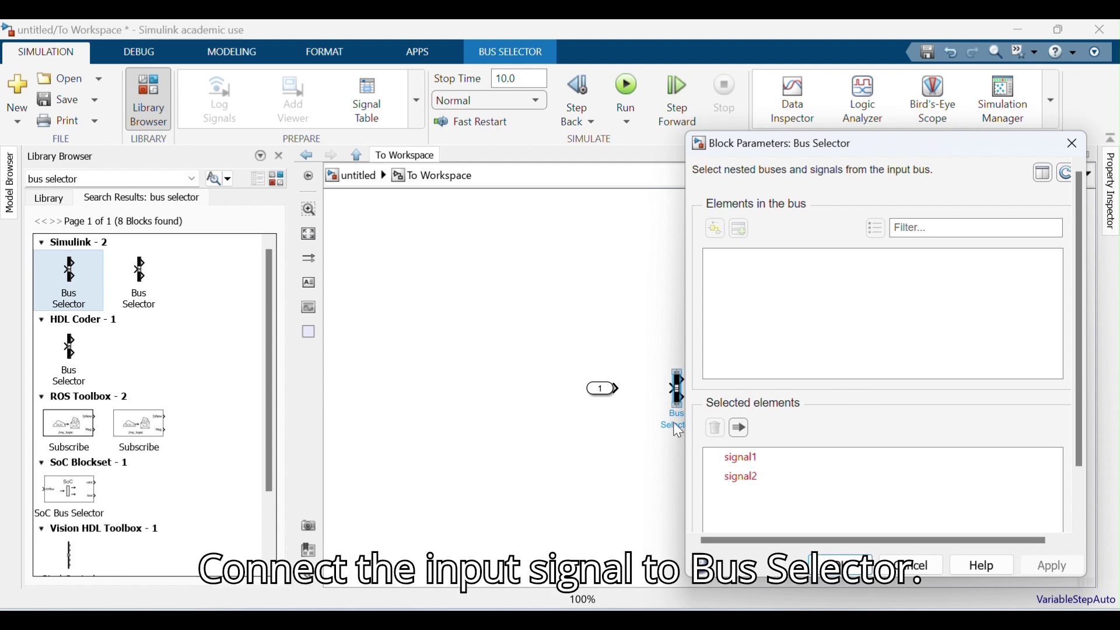
{"action": "left_click", "coordinate": [1070, 145]}
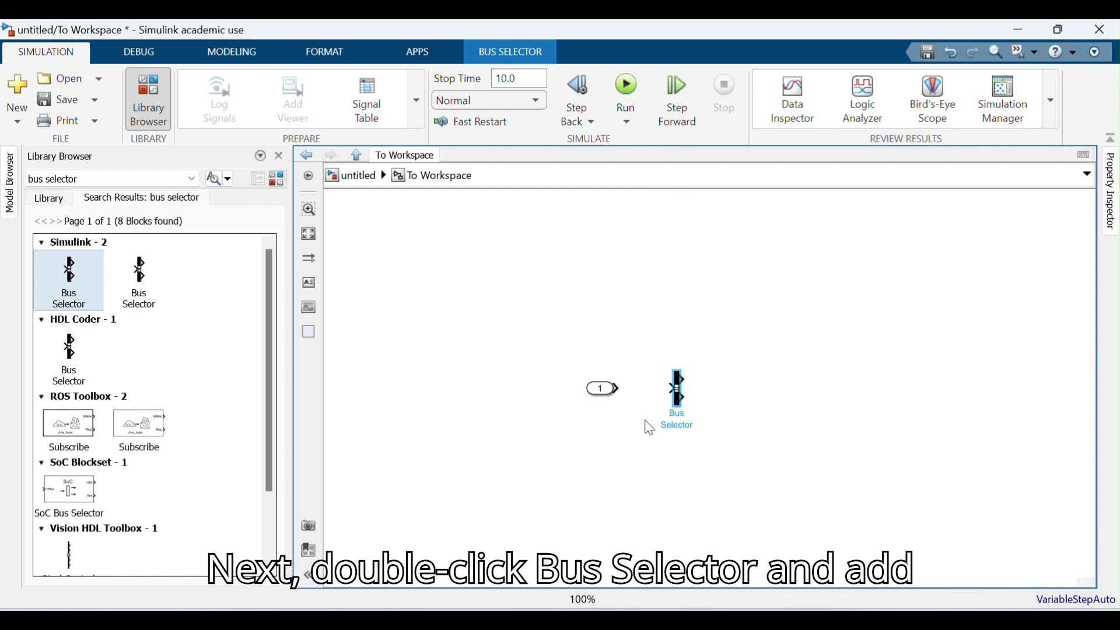
{"action": "left_click_drag", "start_coordinate": [617, 388], "coordinate": [675, 388]}
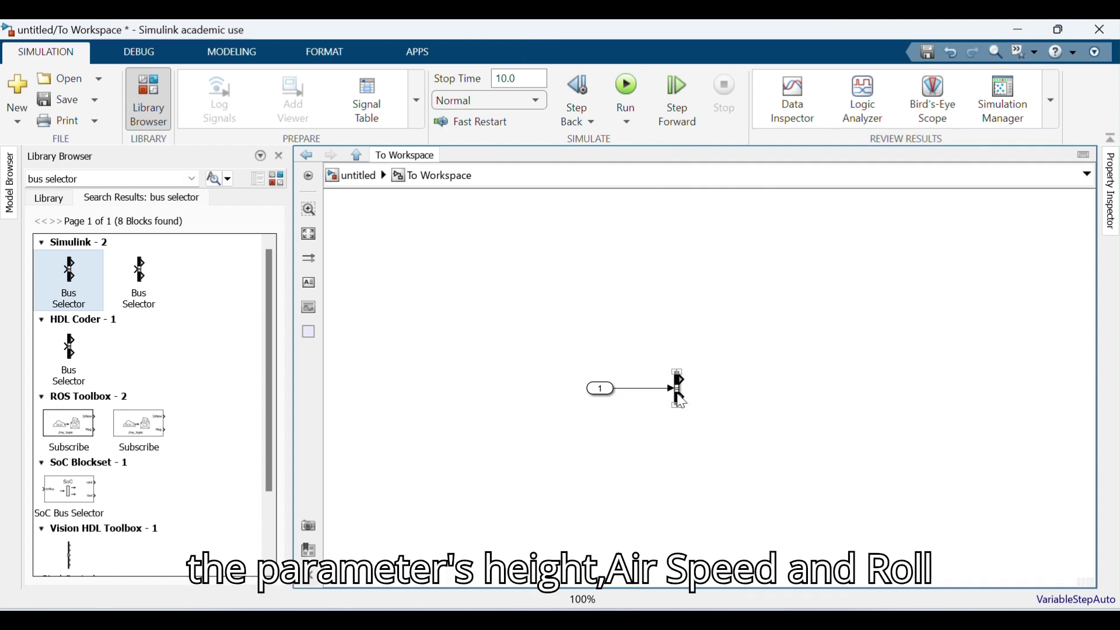
Add the Height, AirSpeed and RollAngle bus elements to the Bus Selector's selected elements
{"action": "double_click", "coordinate": [677, 391]}
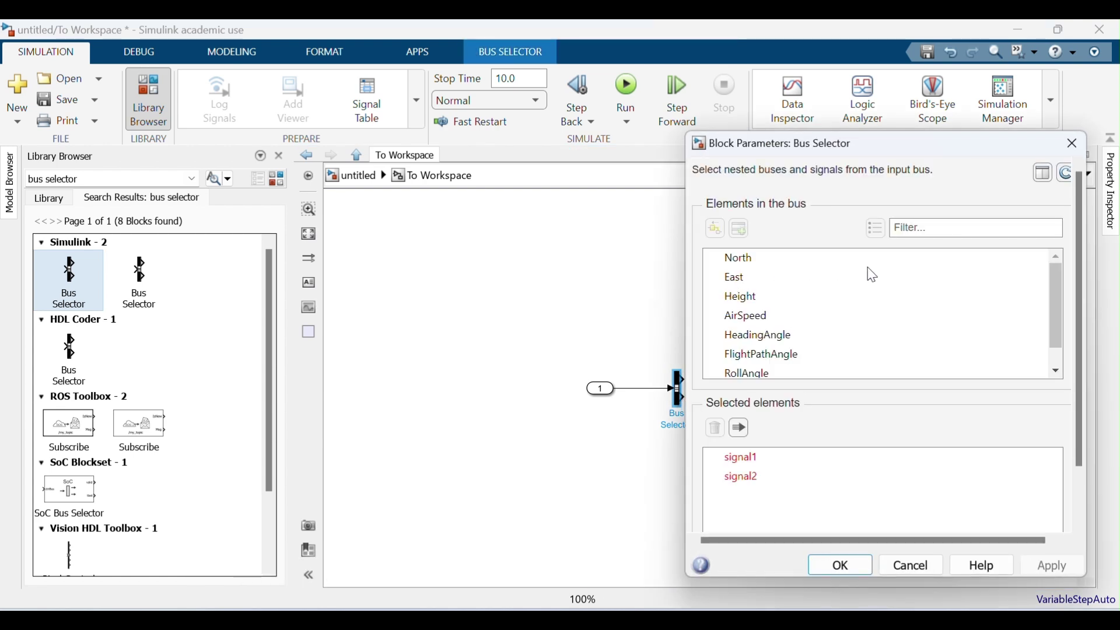
{"action": "left_click", "coordinate": [753, 302]}
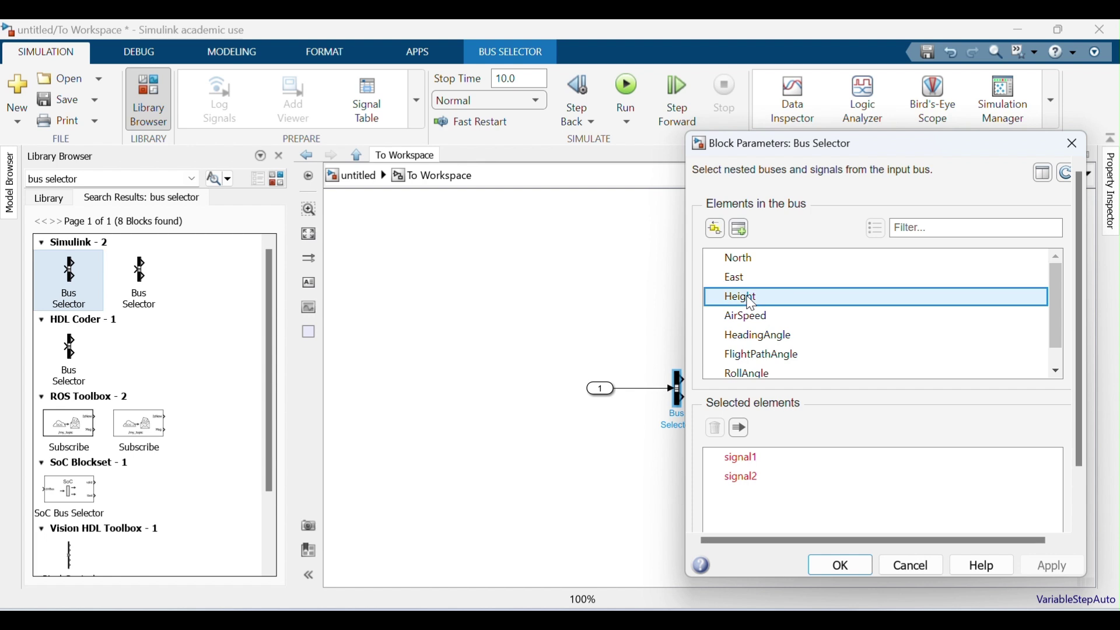
{"action": "left_click", "coordinate": [744, 231]}
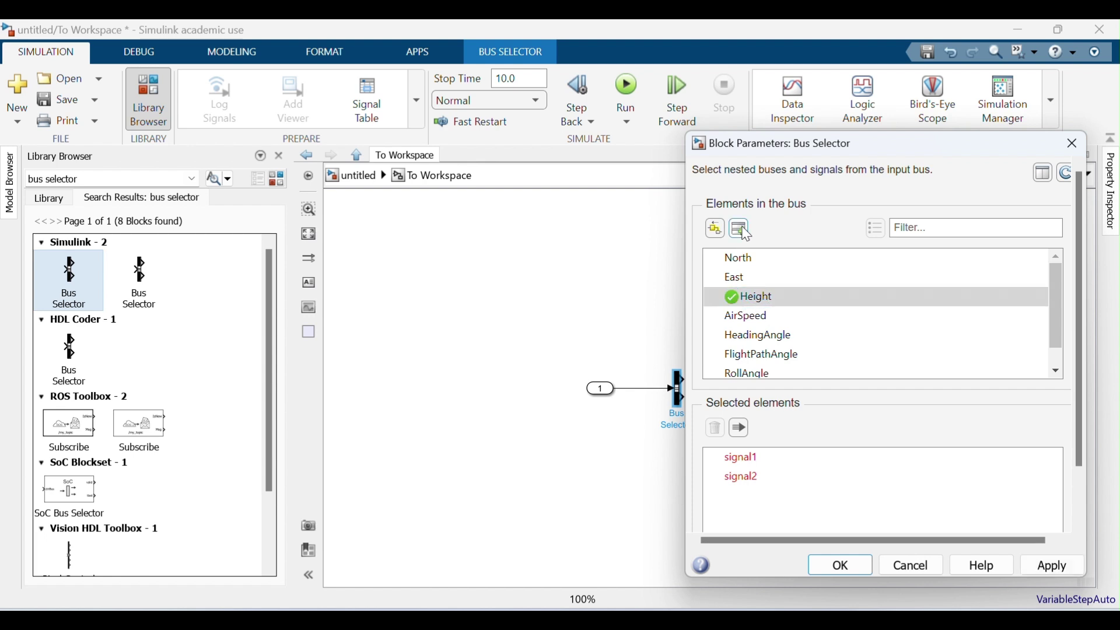
{"action": "left_click", "coordinate": [751, 319]}
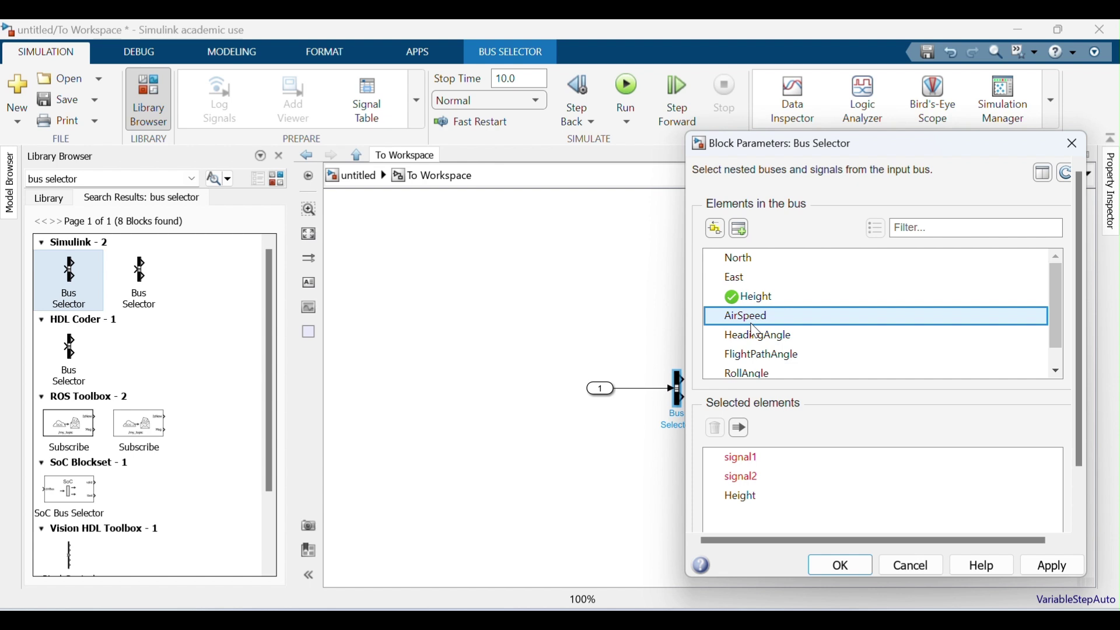
{"action": "left_click", "coordinate": [740, 231]}
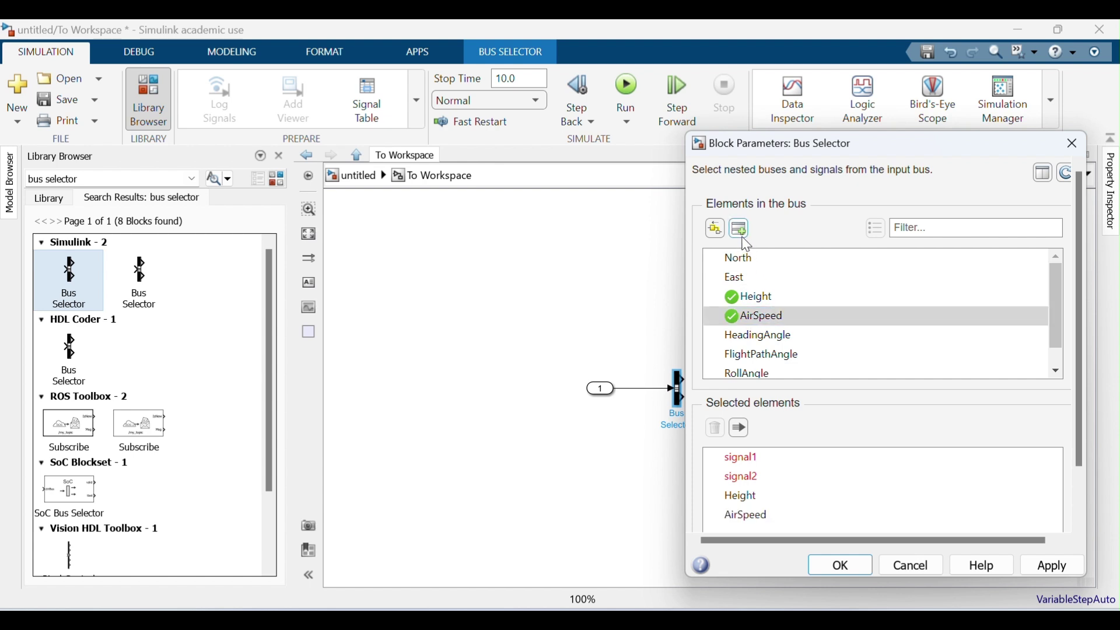
{"action": "left_click", "coordinate": [758, 373]}
{"action": "left_click", "coordinate": [742, 232]}
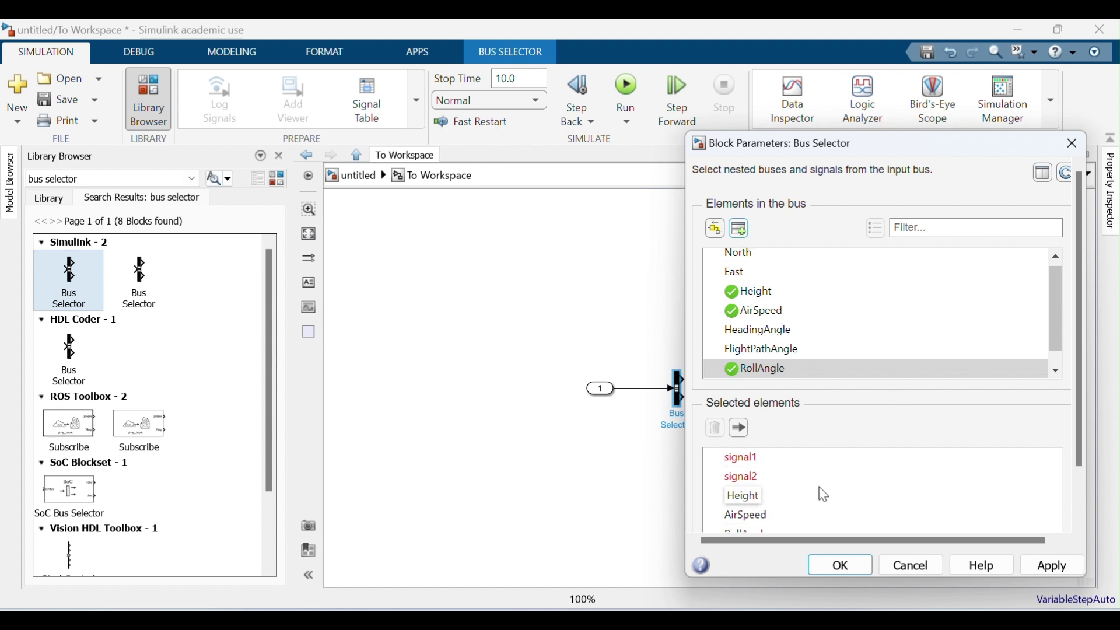
Remove signal1 and signal2 from the Bus Selector's selected elements and apply the block parameters
{"action": "left_click", "coordinate": [778, 484]}
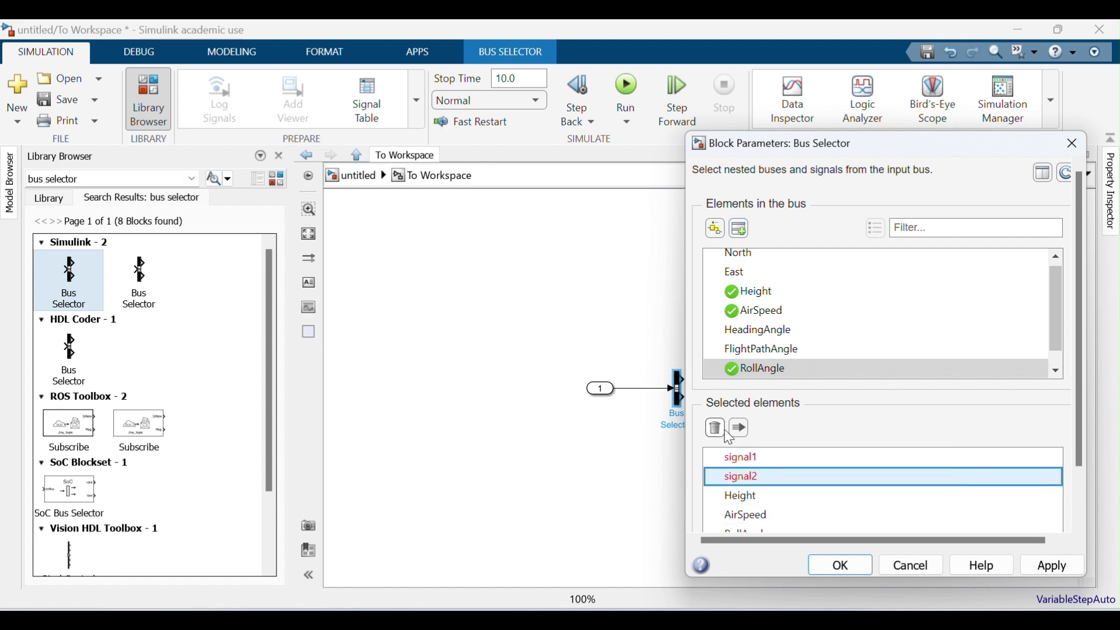
{"action": "key", "text": "Delete"}
{"action": "left_click", "coordinate": [767, 464]}
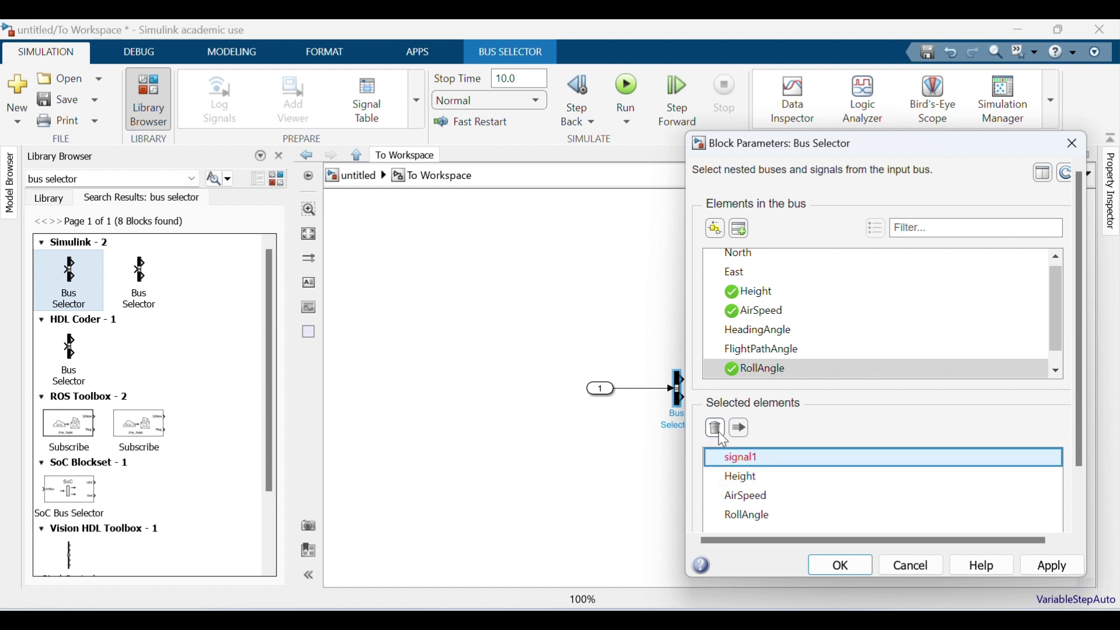
{"action": "key", "text": "Delete"}
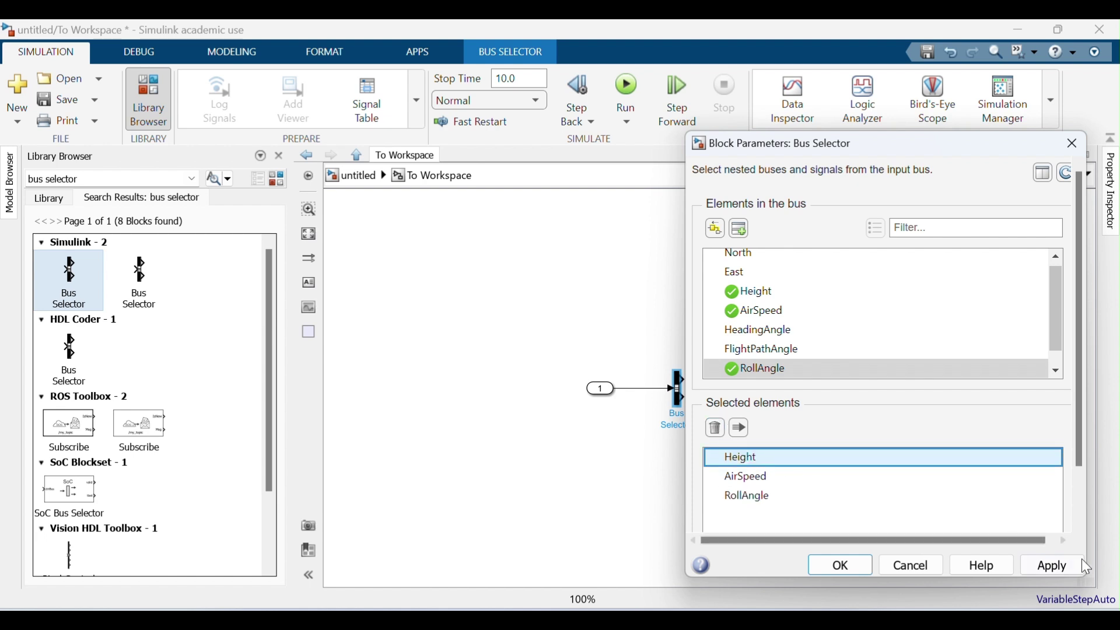
{"action": "left_click", "coordinate": [1044, 567]}
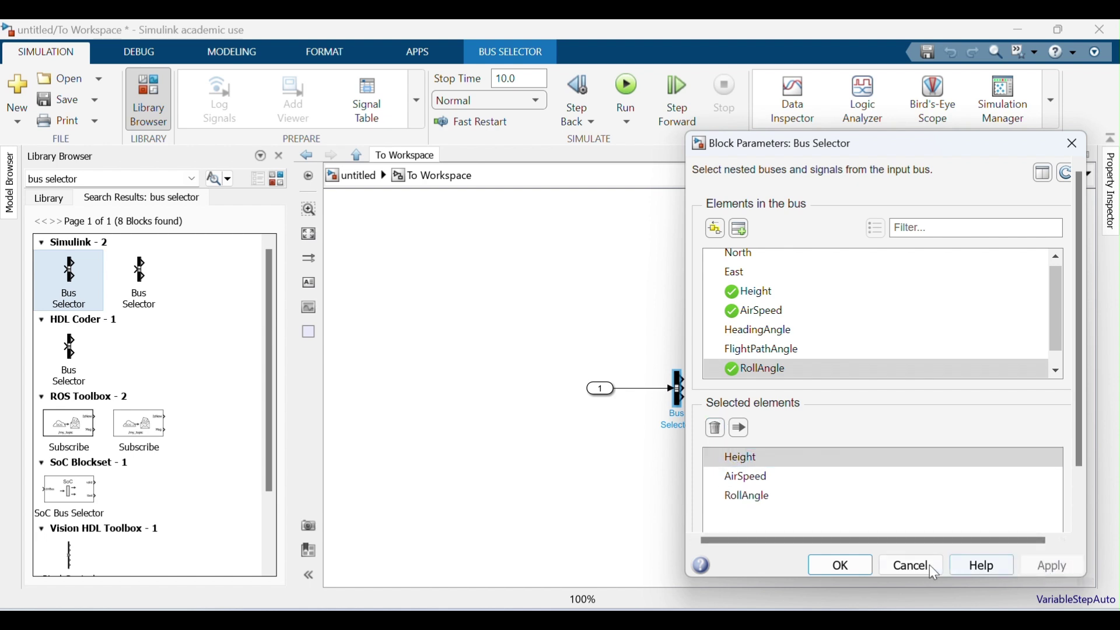
{"action": "left_click", "coordinate": [845, 565]}
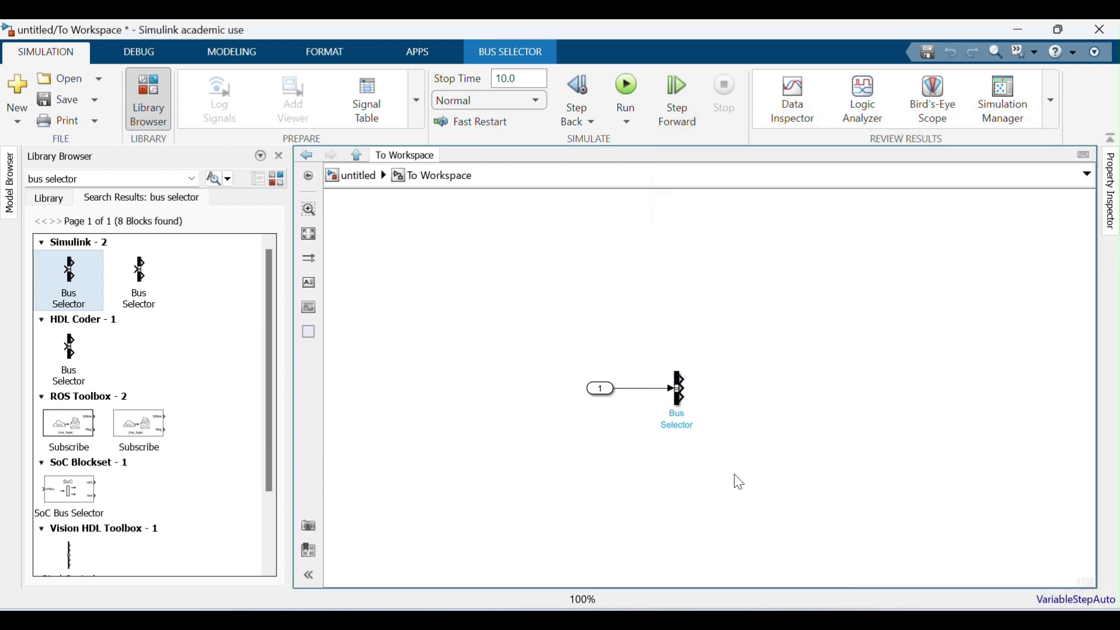
Enlarge the Bus Selector block to space out its three outputs and align its input with the input port
{"action": "left_click", "coordinate": [684, 414]}
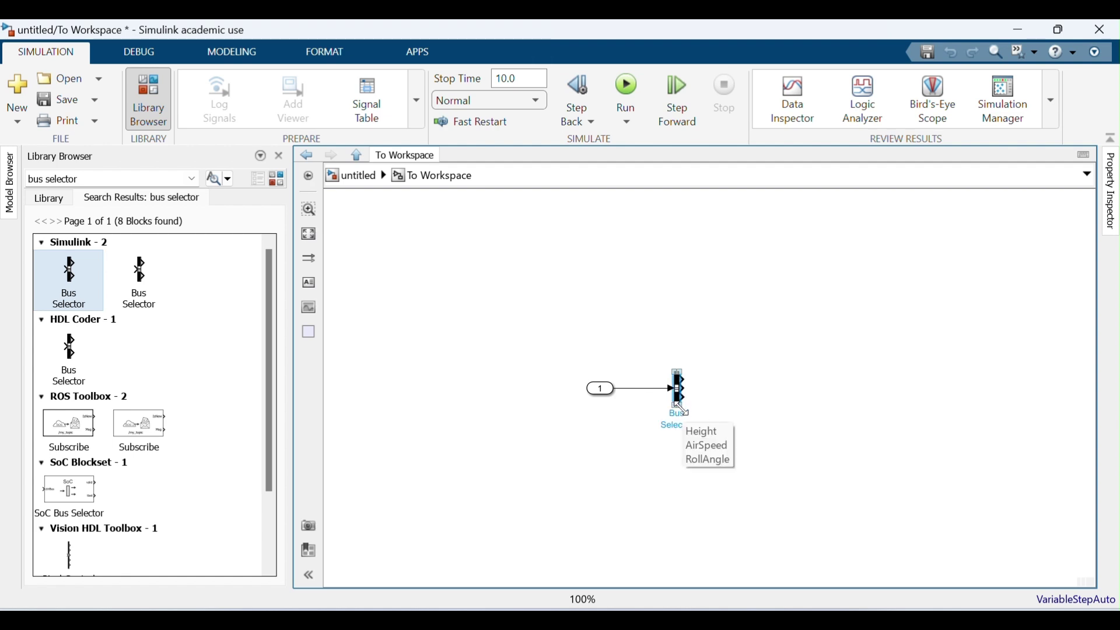
{"action": "mouse_move", "coordinate": [682, 409]}
{"action": "left_mouse_down"}
{"action": "mouse_move", "coordinate": [687, 467]}
{"action": "mouse_move", "coordinate": [689, 413]}
{"action": "left_mouse_up"}
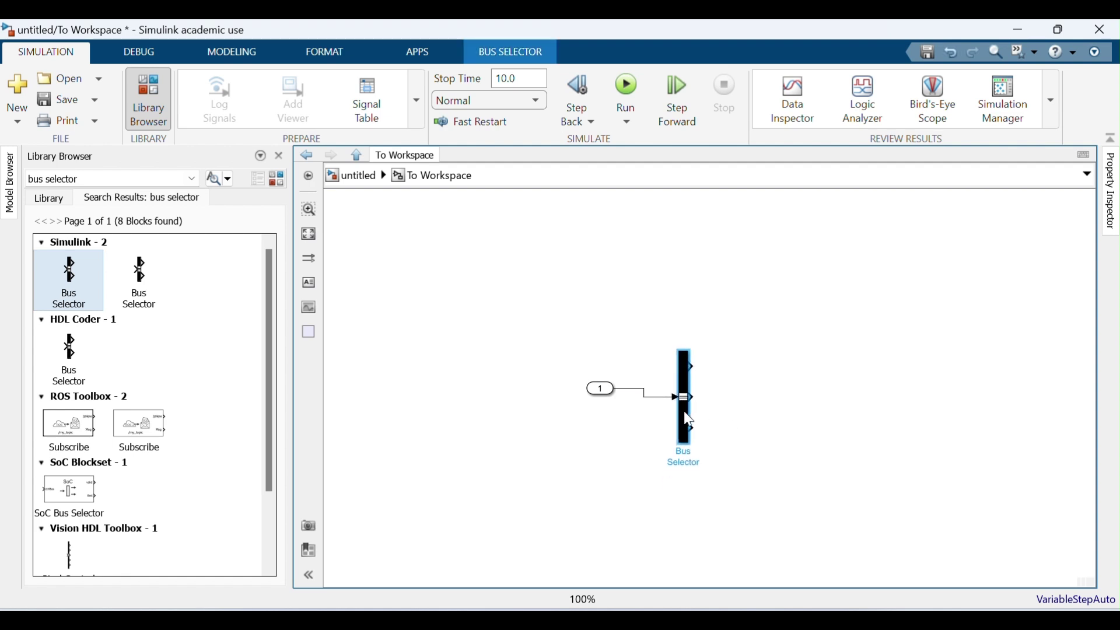
{"action": "left_click", "coordinate": [802, 383]}
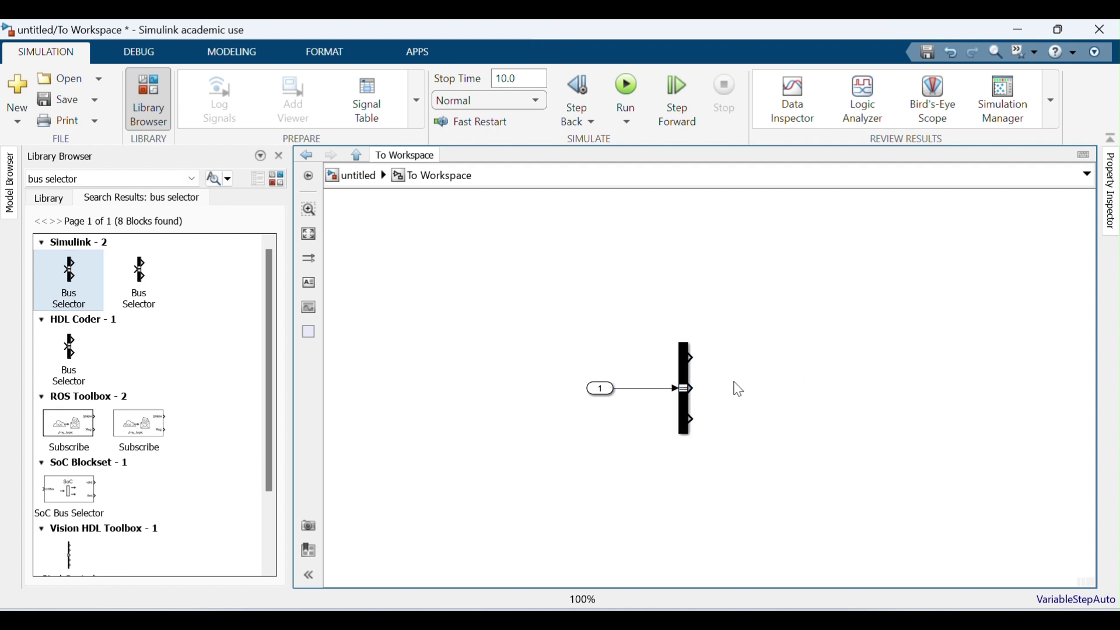
Search the block library for Auto and look through the results for an autocorrelator block
{"action": "left_click", "coordinate": [114, 179]}
{"action": "type", "text": "A"}
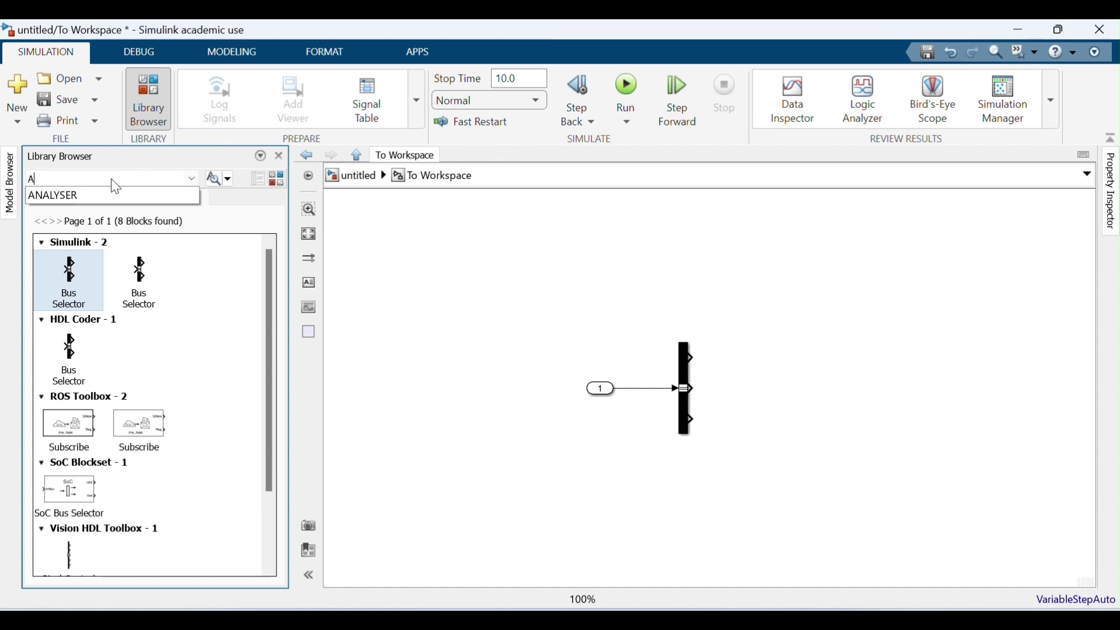
{"action": "type", "text": "uto"}
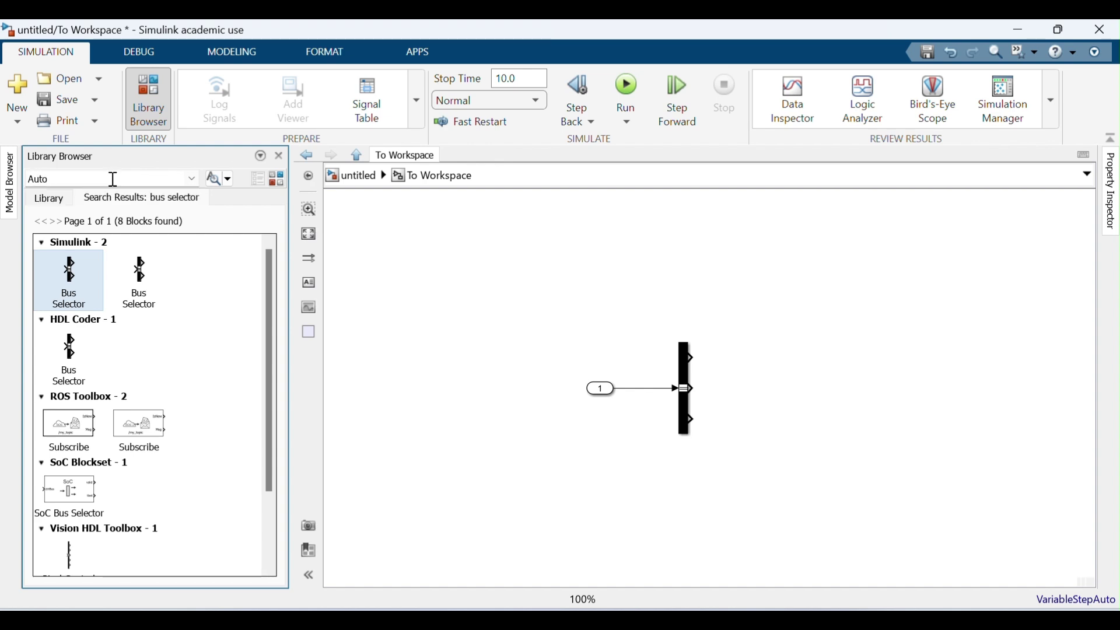
{"action": "key", "text": "Return"}
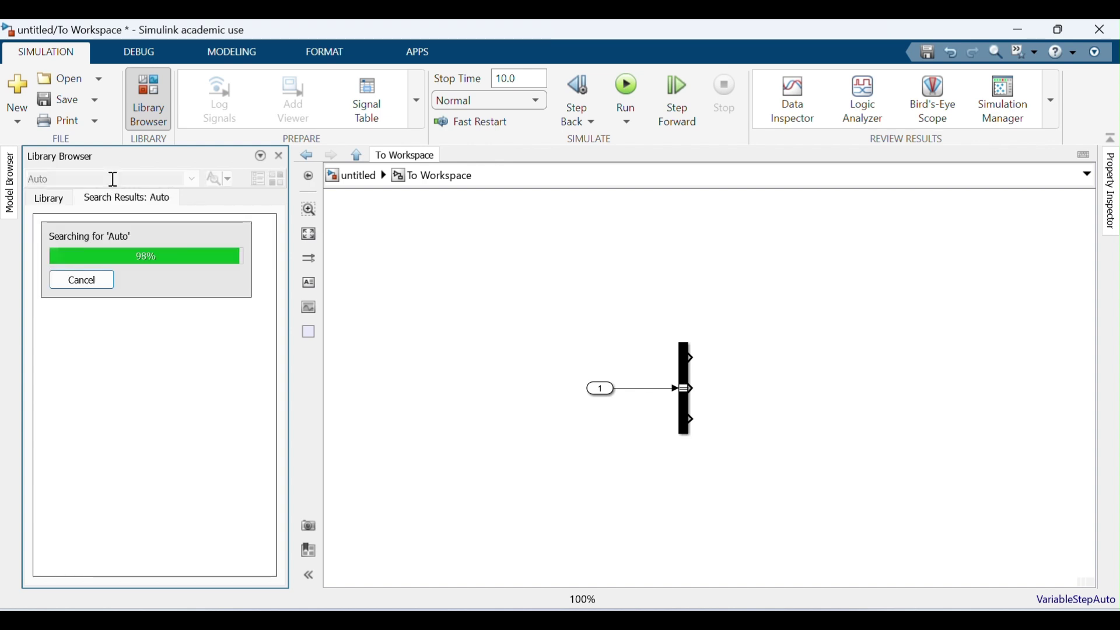
{"action": "scroll", "coordinate": [180, 360], "scroll_direction": "down", "scroll_amount": 5}
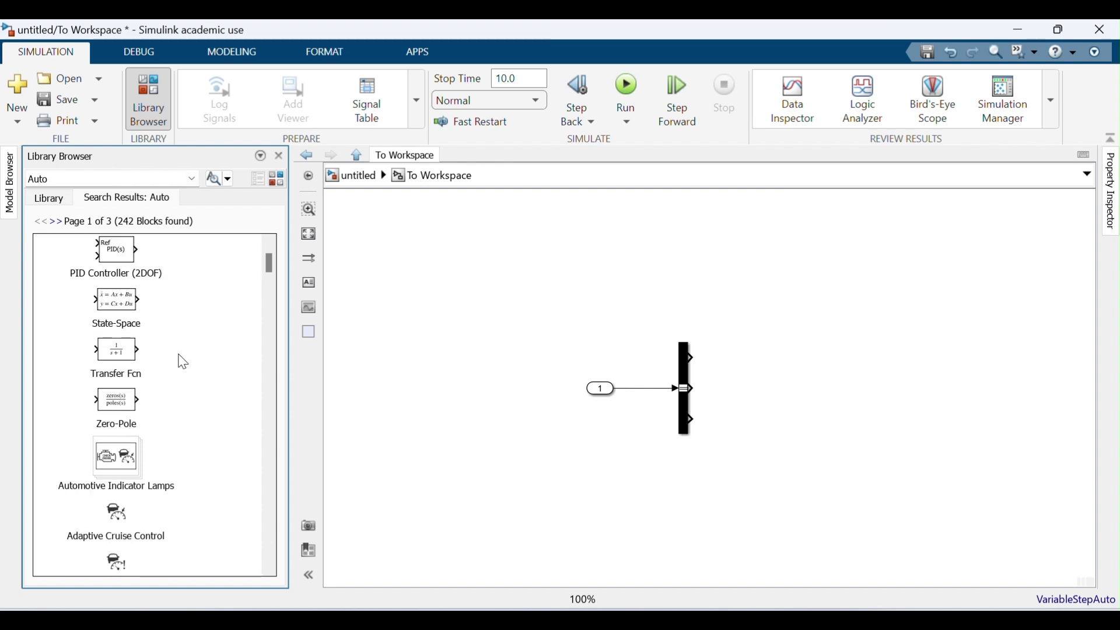
{"action": "scroll", "coordinate": [183, 362], "scroll_direction": "down", "scroll_amount": 8}
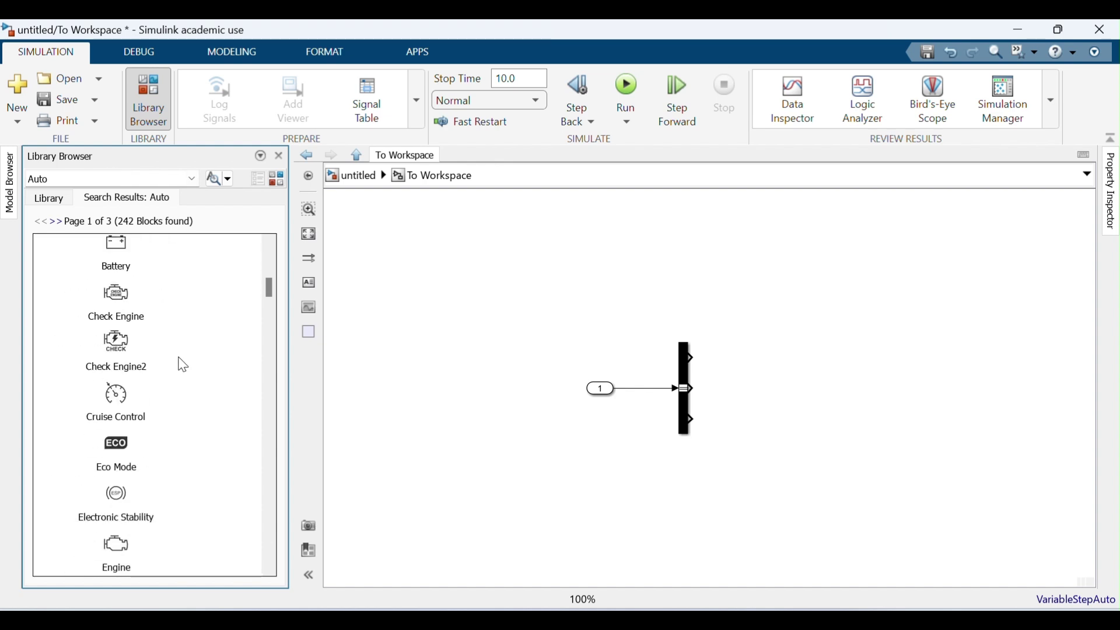
{"action": "scroll", "coordinate": [183, 365], "scroll_direction": "down", "scroll_amount": 8}
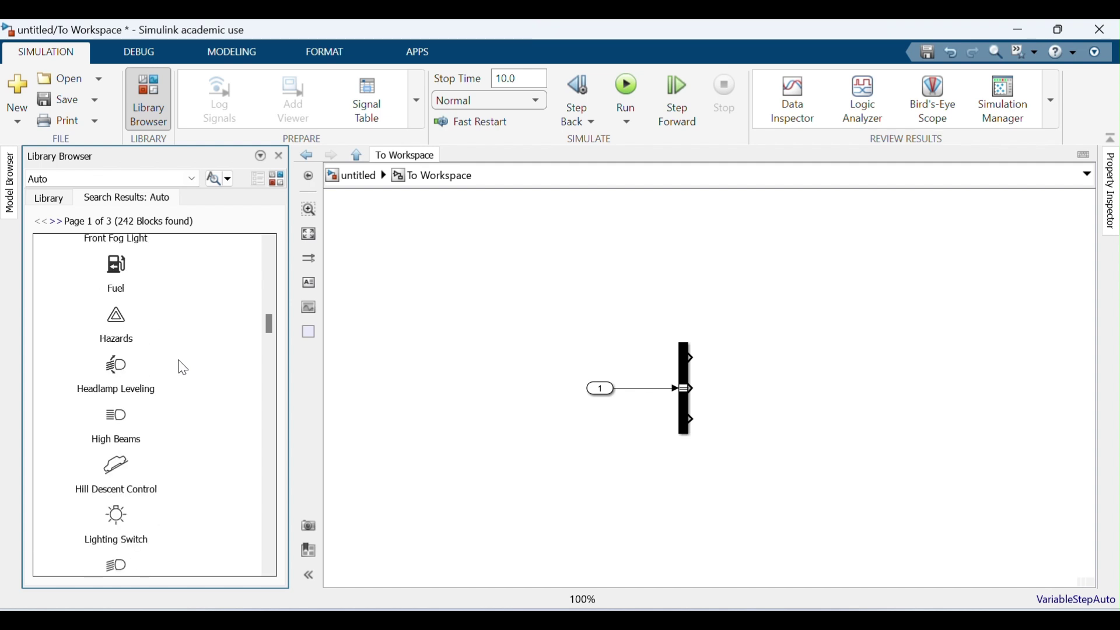
{"action": "scroll", "coordinate": [183, 369], "scroll_direction": "down", "scroll_amount": 10}
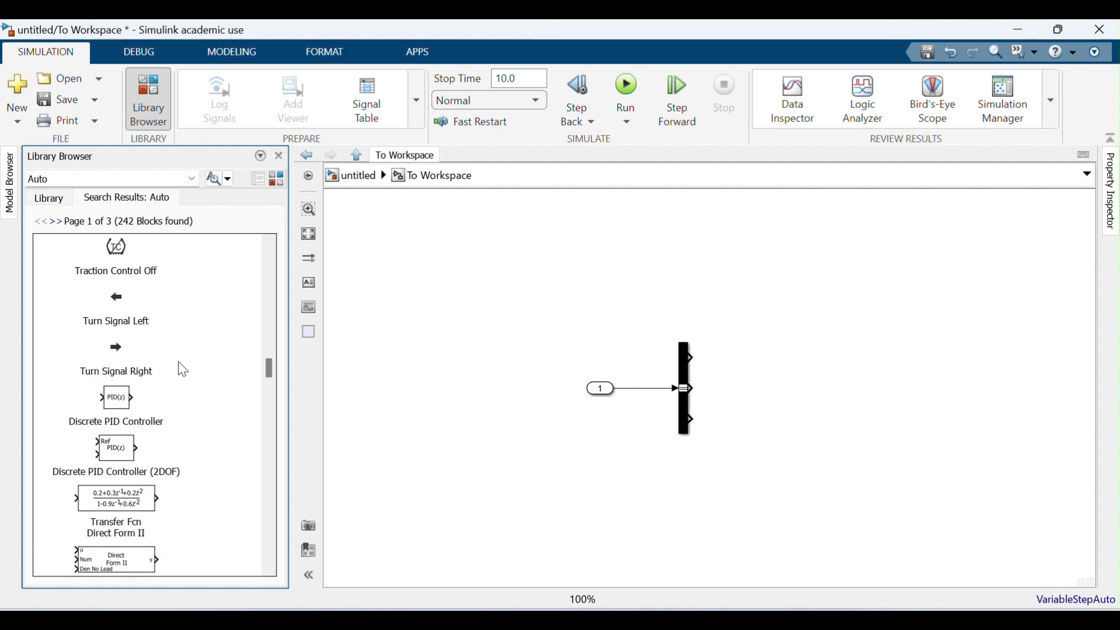
{"action": "scroll", "coordinate": [183, 369], "scroll_direction": "down", "scroll_amount": 10}
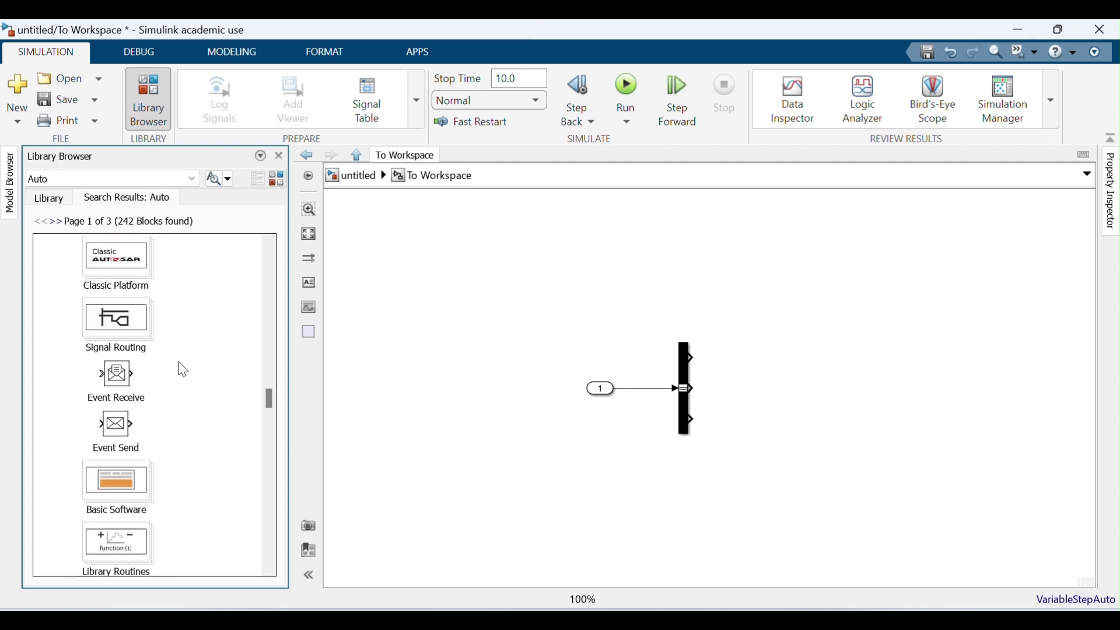
{"action": "scroll", "coordinate": [183, 369], "scroll_direction": "down", "scroll_amount": 10}
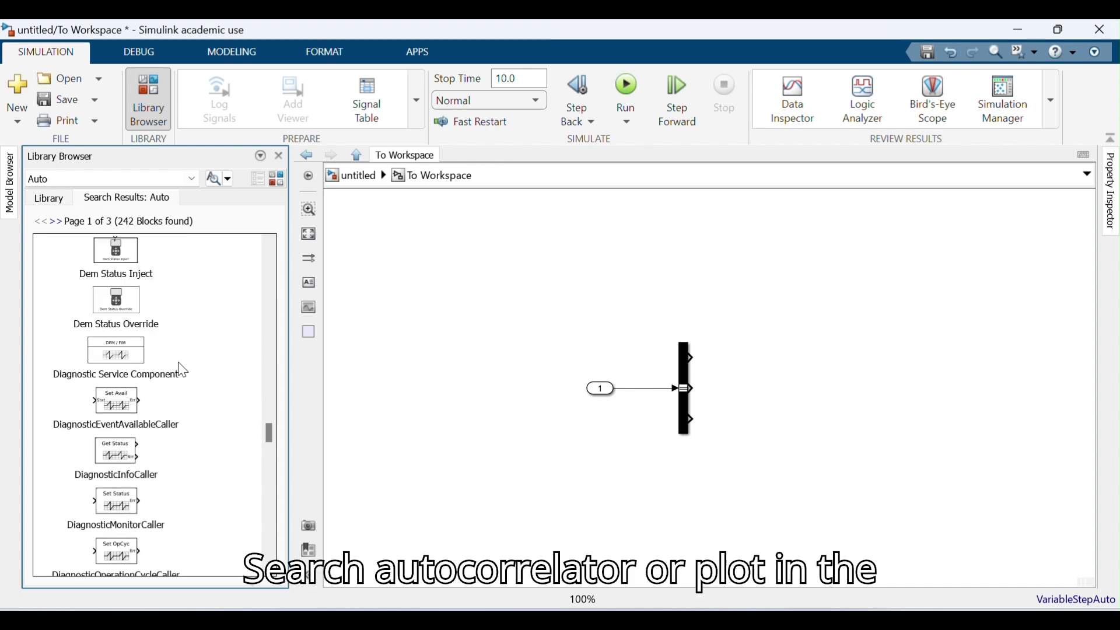
{"action": "scroll", "coordinate": [183, 369], "scroll_direction": "down", "scroll_amount": 10}
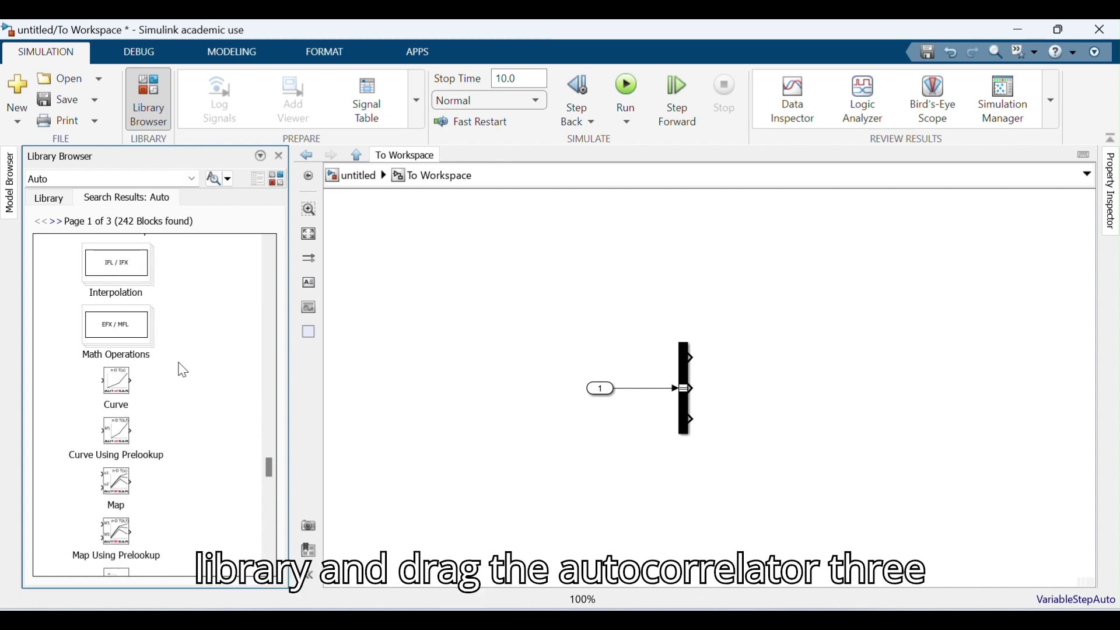
{"action": "scroll", "coordinate": [183, 369], "scroll_direction": "down", "scroll_amount": 10}
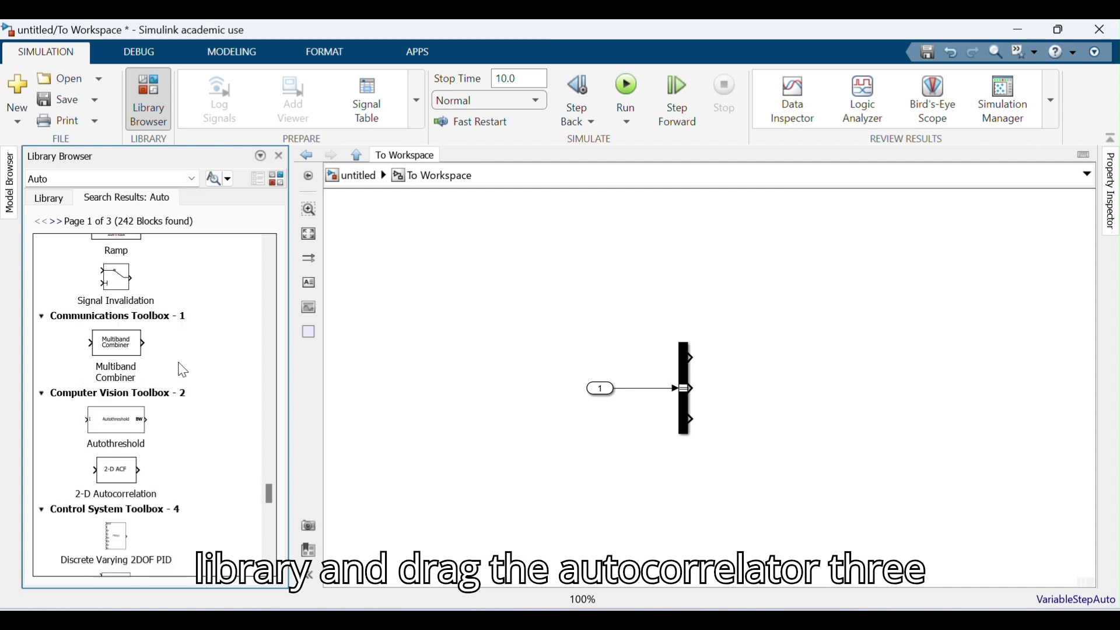
{"action": "scroll", "coordinate": [183, 369], "scroll_direction": "down", "scroll_amount": 10}
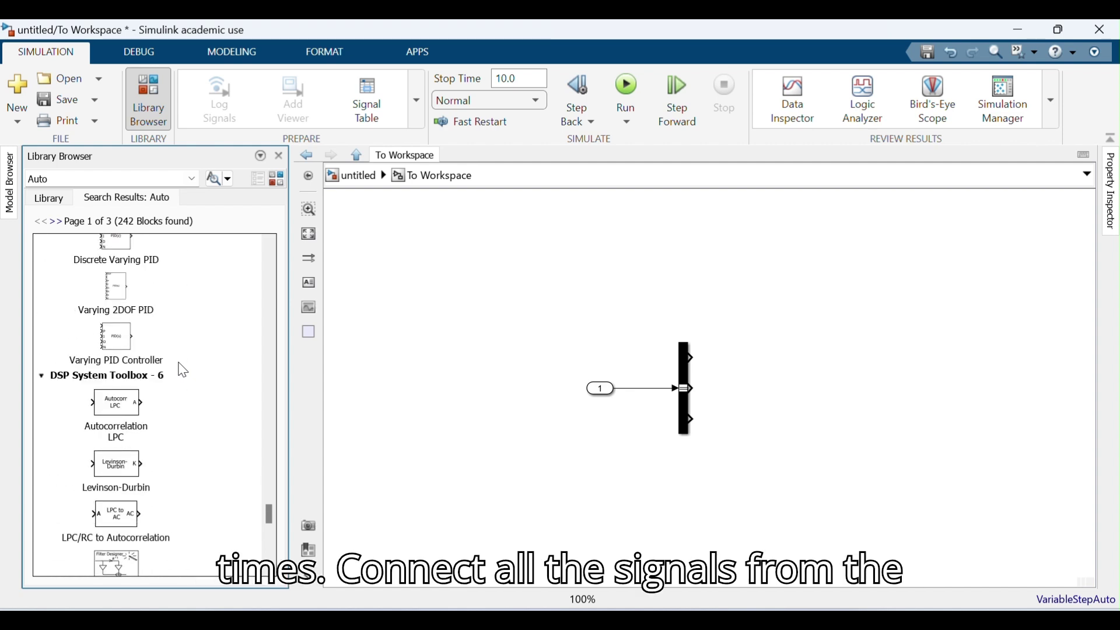
{"action": "scroll", "coordinate": [183, 369], "scroll_direction": "down", "scroll_amount": 10}
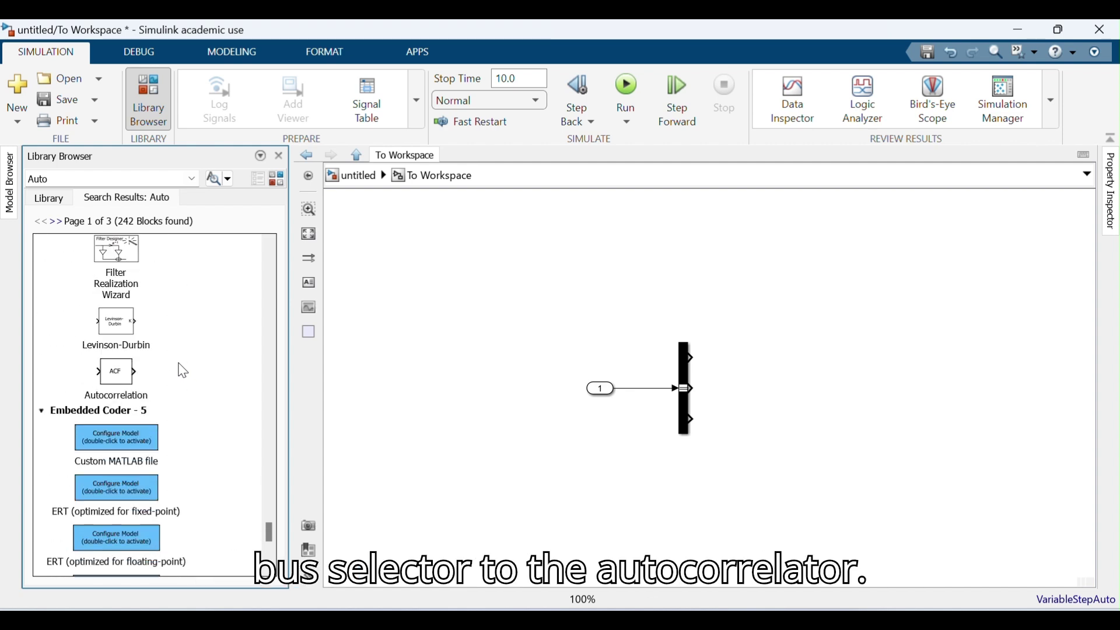
{"action": "scroll", "coordinate": [183, 369], "scroll_direction": "up", "scroll_amount": 3}
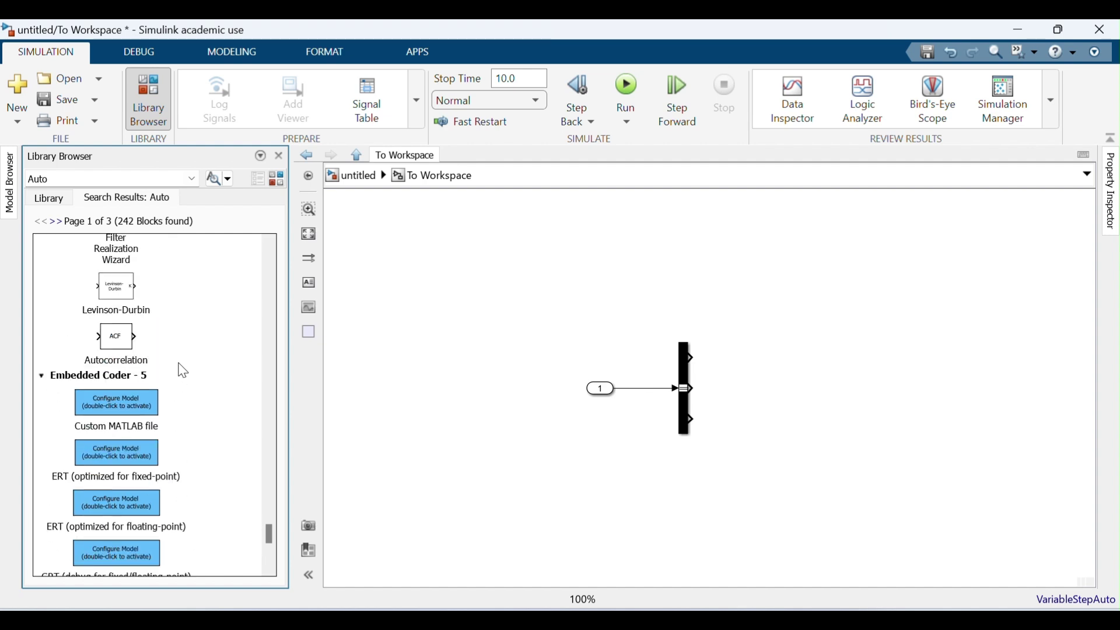
{"action": "scroll", "coordinate": [183, 370], "scroll_direction": "up", "scroll_amount": 2}
{"action": "scroll", "coordinate": [183, 371], "scroll_direction": "down", "scroll_amount": 6}
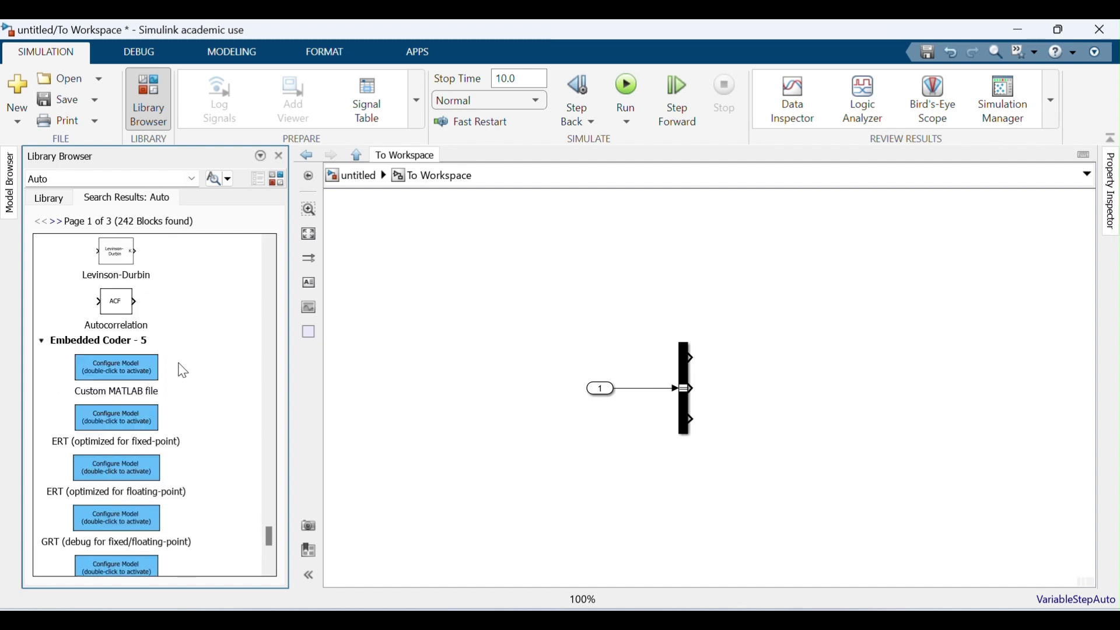
{"action": "scroll", "coordinate": [183, 371], "scroll_direction": "down", "scroll_amount": 2}
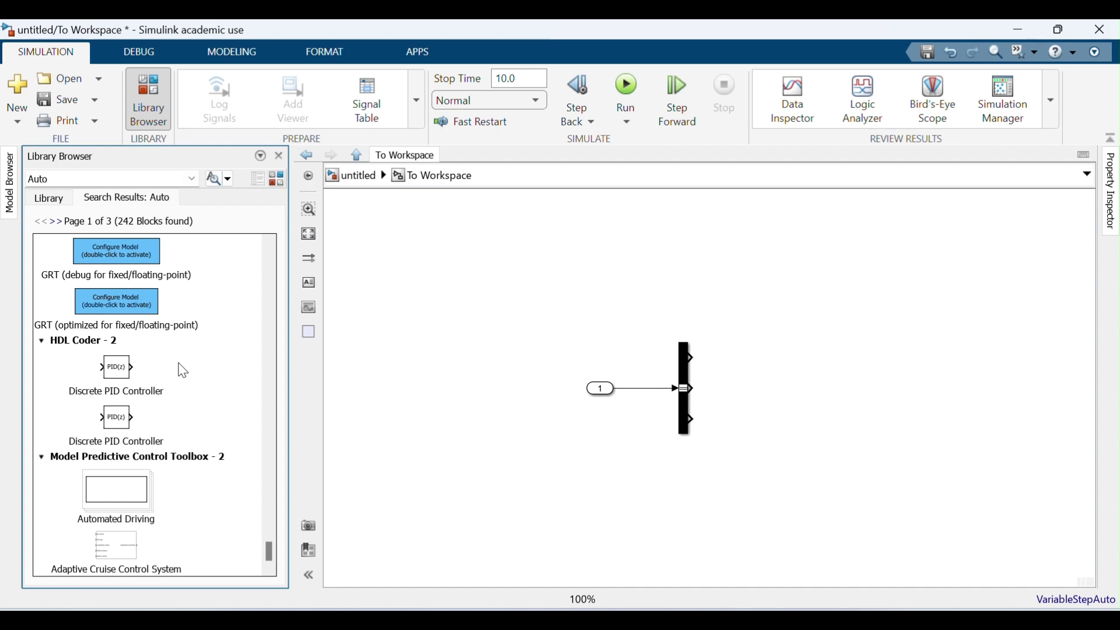
Search the block library for plot and place an Auto Correlator block beside the Bus Selector, slightly above its Height output
{"action": "double_click", "coordinate": [100, 179]}
{"action": "type", "text": "plot"}
{"action": "key", "text": "Return"}
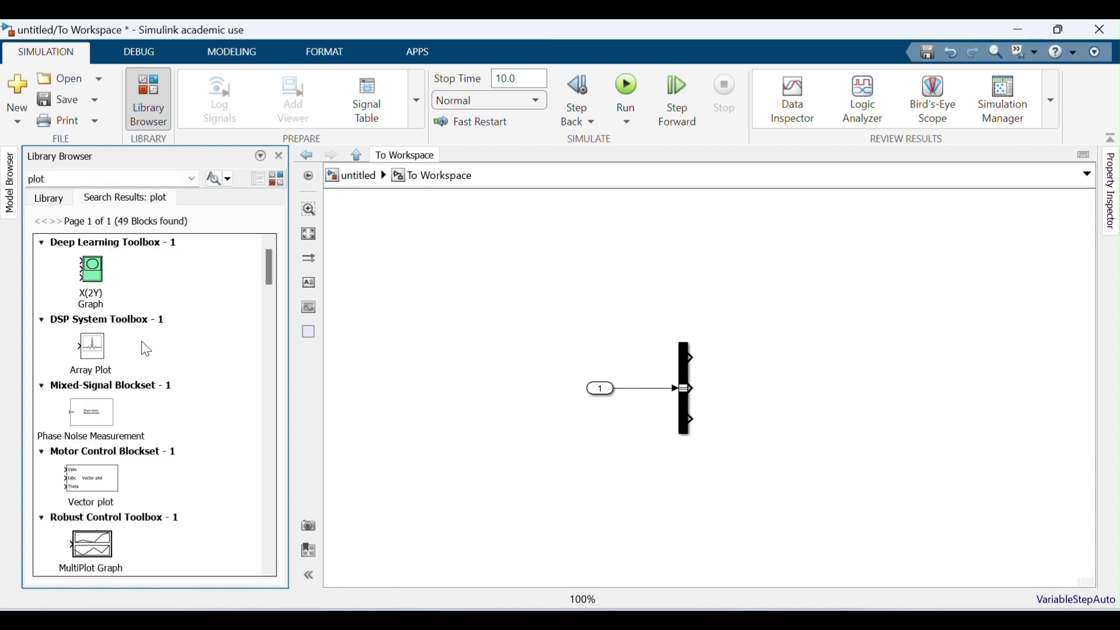
{"action": "scroll", "coordinate": [146, 350], "scroll_direction": "down", "scroll_amount": 10}
{"action": "scroll", "coordinate": [146, 350], "scroll_direction": "down", "scroll_amount": 12}
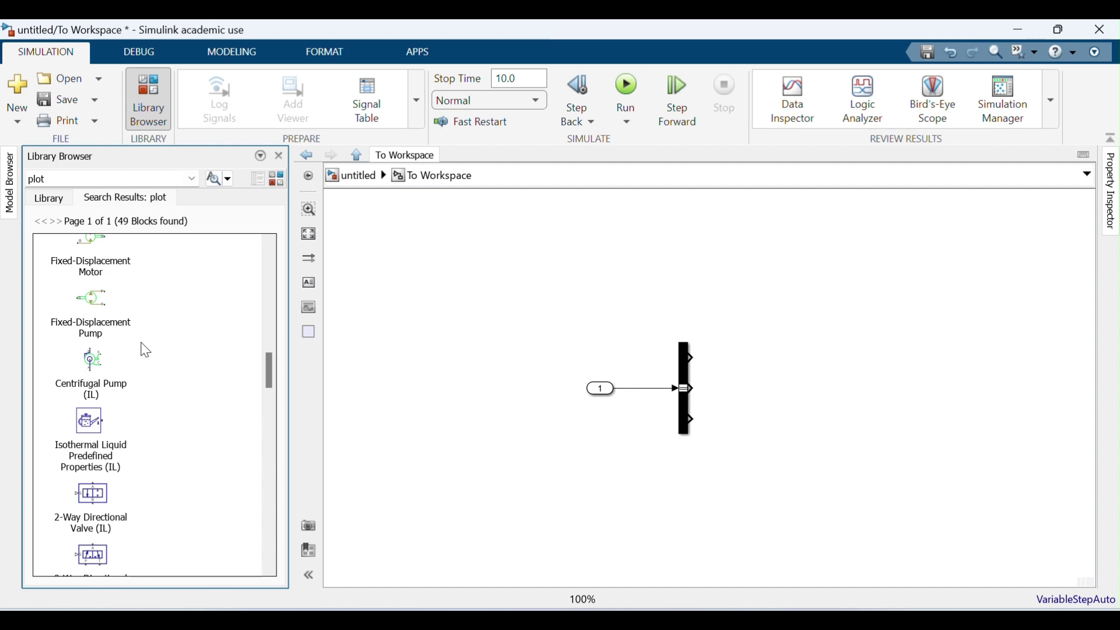
{"action": "scroll", "coordinate": [146, 351], "scroll_direction": "down", "scroll_amount": 12}
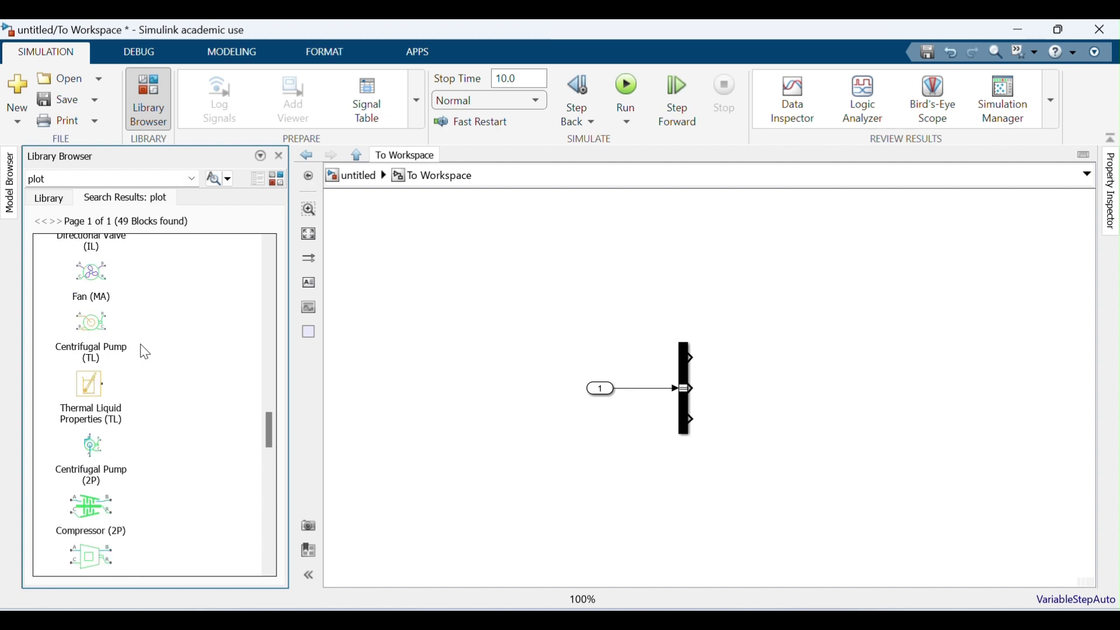
{"action": "scroll", "coordinate": [146, 351], "scroll_direction": "down", "scroll_amount": 10}
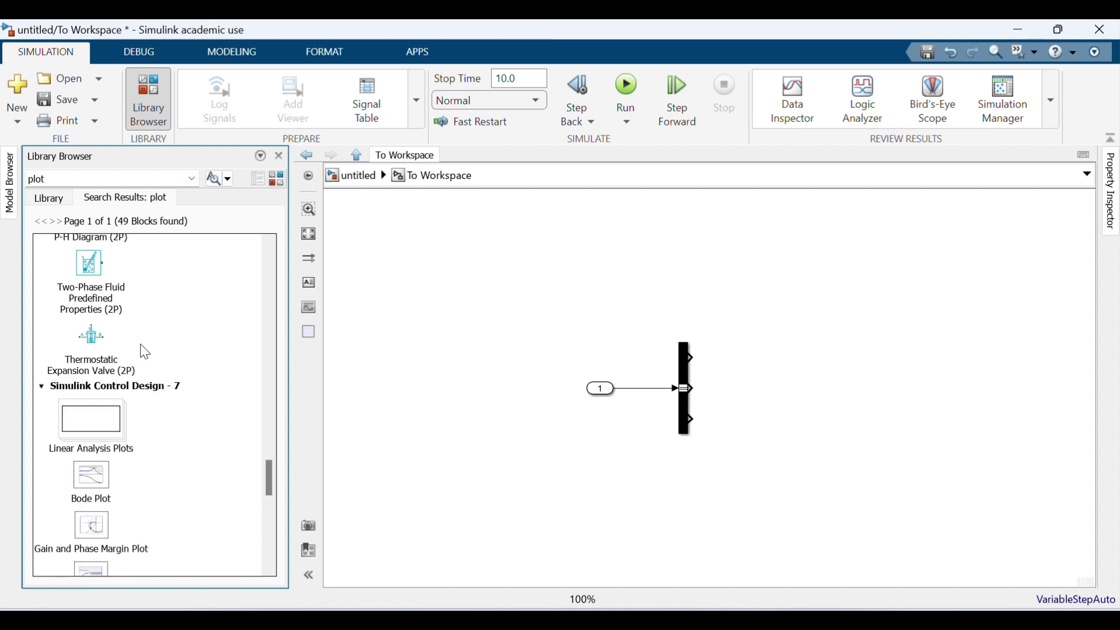
{"action": "scroll", "coordinate": [146, 352], "scroll_direction": "down", "scroll_amount": 8}
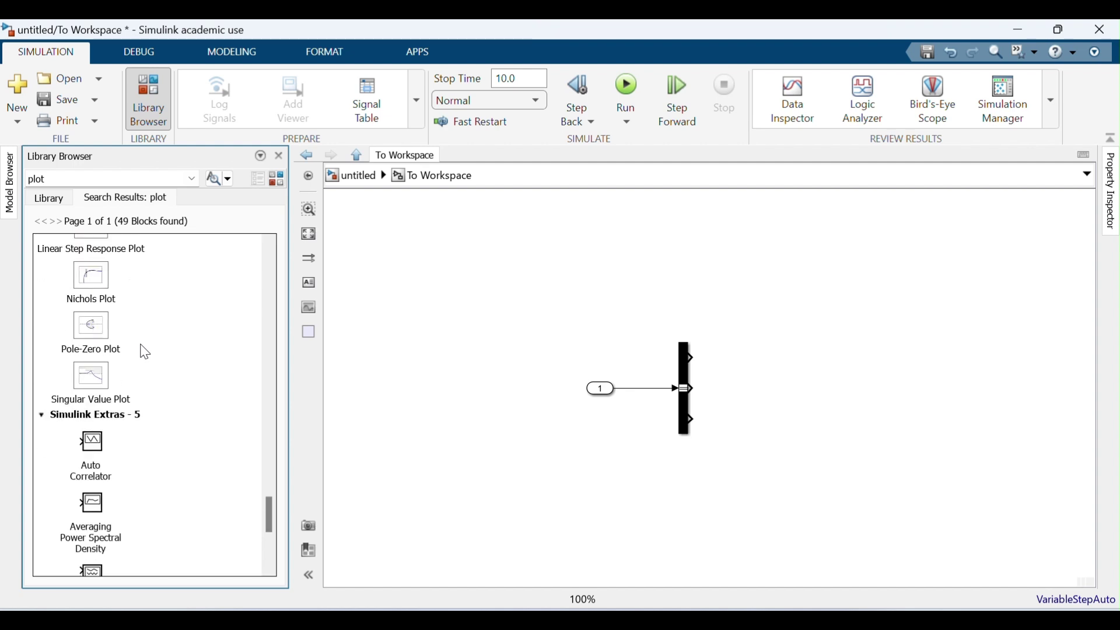
{"action": "scroll", "coordinate": [146, 352], "scroll_direction": "down", "scroll_amount": 2}
{"action": "left_click", "coordinate": [96, 349]}
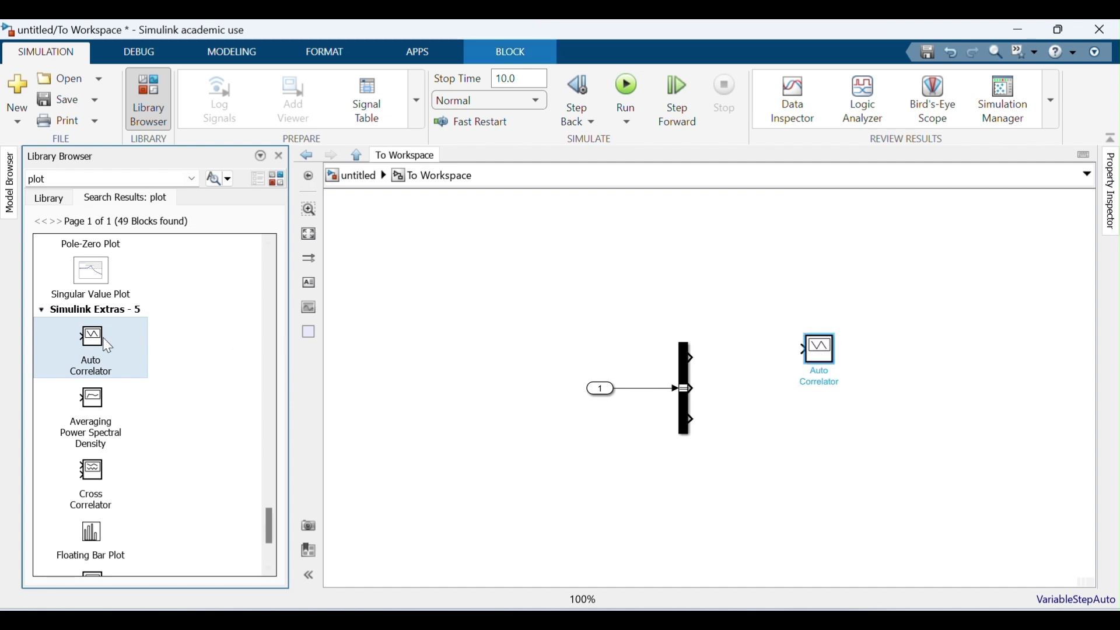
{"action": "left_click_drag", "start_coordinate": [822, 359], "coordinate": [836, 341]}
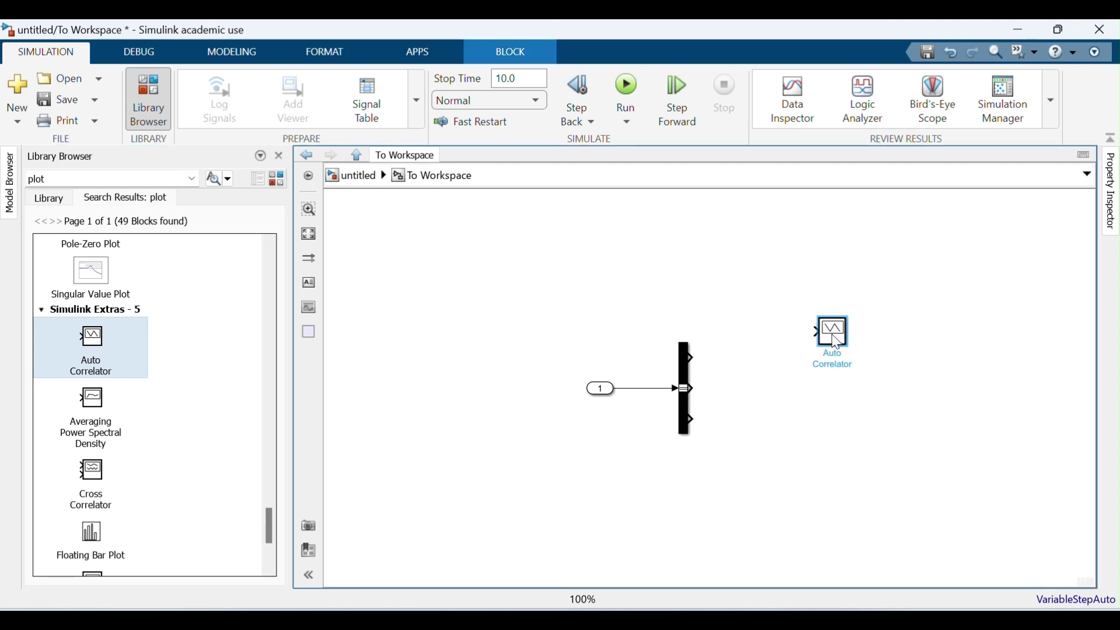
Add two more Auto Correlator blocks in a column beneath the first one
{"action": "mouse_move", "coordinate": [90, 350]}
{"action": "left_mouse_down"}
{"action": "mouse_move", "coordinate": [860, 407]}
{"action": "mouse_move", "coordinate": [837, 390]}
{"action": "left_mouse_up"}
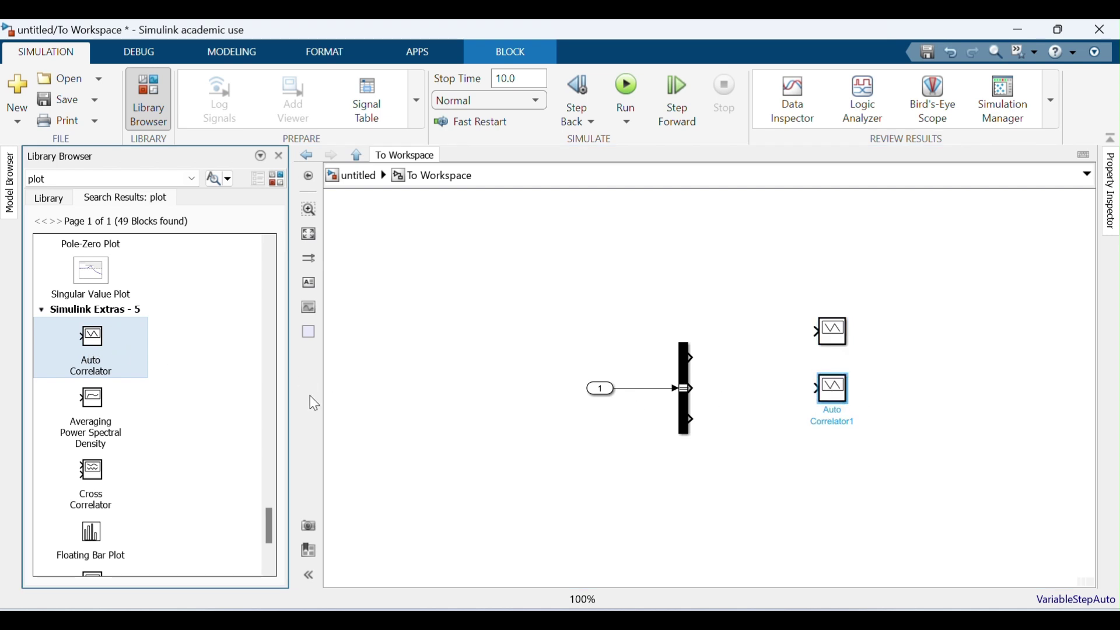
{"action": "mouse_move", "coordinate": [99, 364]}
{"action": "left_mouse_down"}
{"action": "mouse_move", "coordinate": [476, 406]}
{"action": "mouse_move", "coordinate": [858, 512]}
{"action": "mouse_move", "coordinate": [838, 460]}
{"action": "left_mouse_up"}
{"action": "left_click", "coordinate": [927, 394]}
{"action": "left_click", "coordinate": [683, 365]}
{"action": "left_click", "coordinate": [706, 367]}
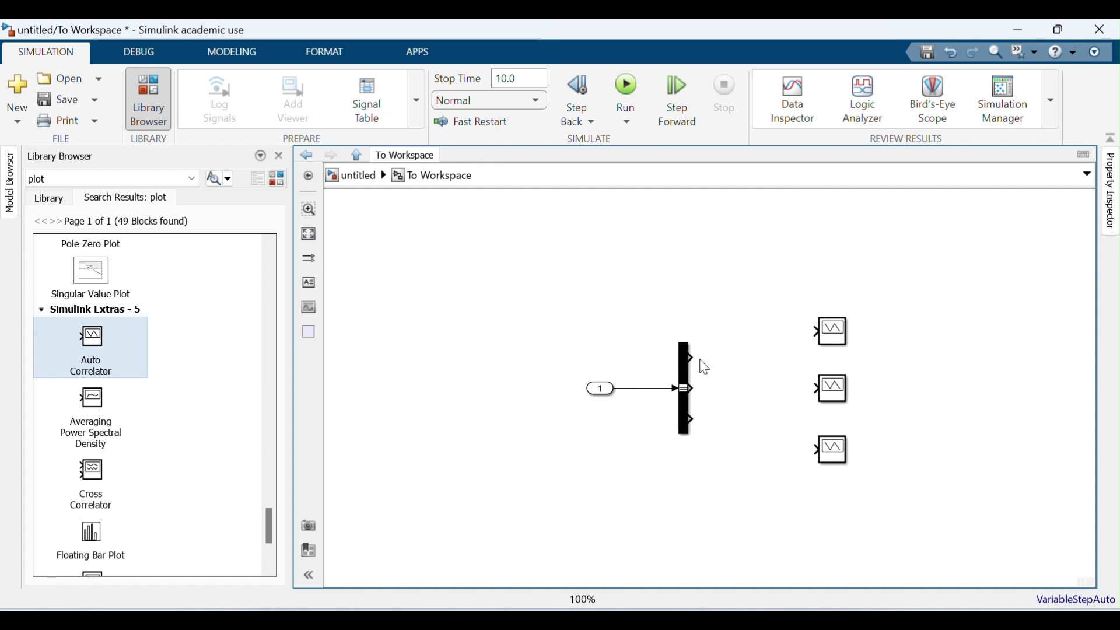
Connect the Bus Selector's Height, AirSpeed and RollAngle outputs to the upper, middle and lower Auto Correlator blocks respectively
{"action": "left_click_drag", "start_coordinate": [694, 359], "coordinate": [817, 331]}
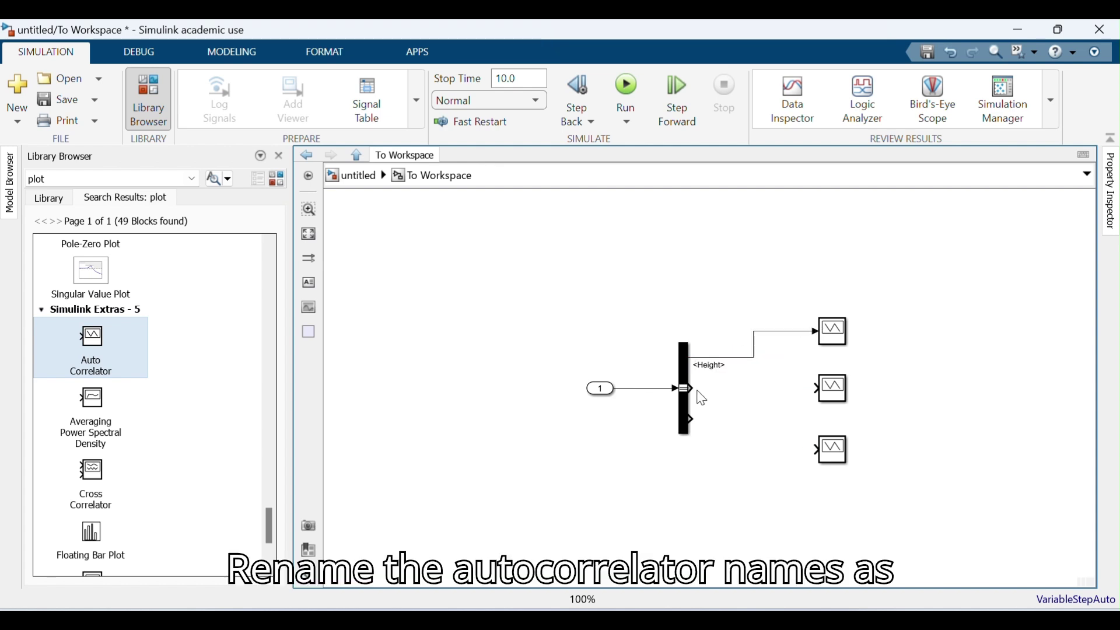
{"action": "left_click_drag", "start_coordinate": [691, 388], "coordinate": [818, 388]}
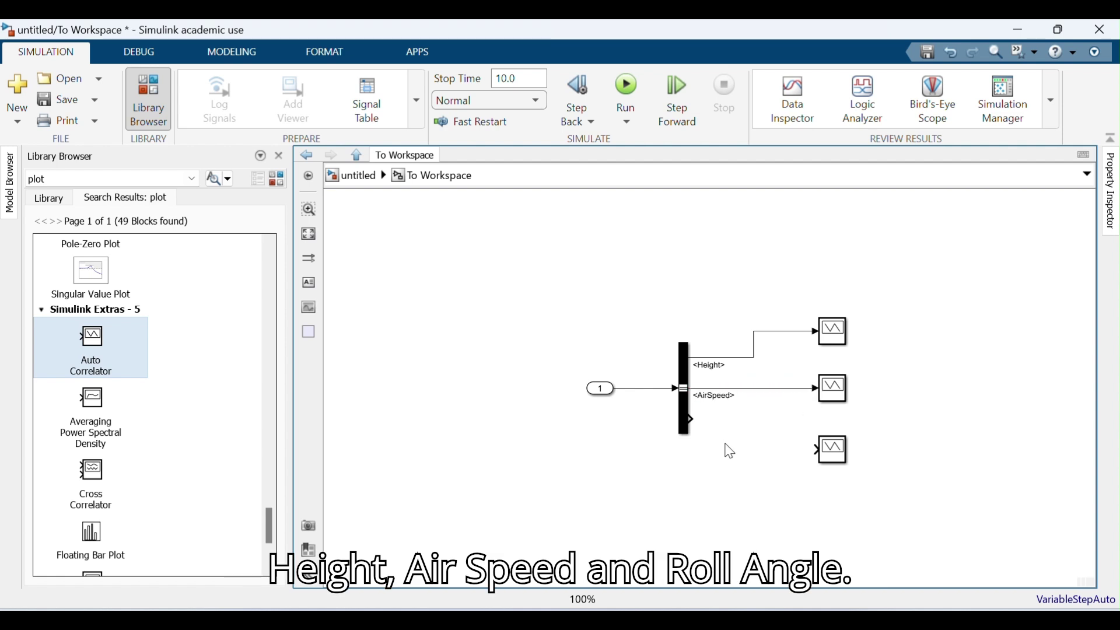
{"action": "left_click_drag", "start_coordinate": [692, 419], "coordinate": [818, 460]}
Rename the Auto Correlator block fed by the Height signal as Height
{"action": "left_click", "coordinate": [846, 349]}
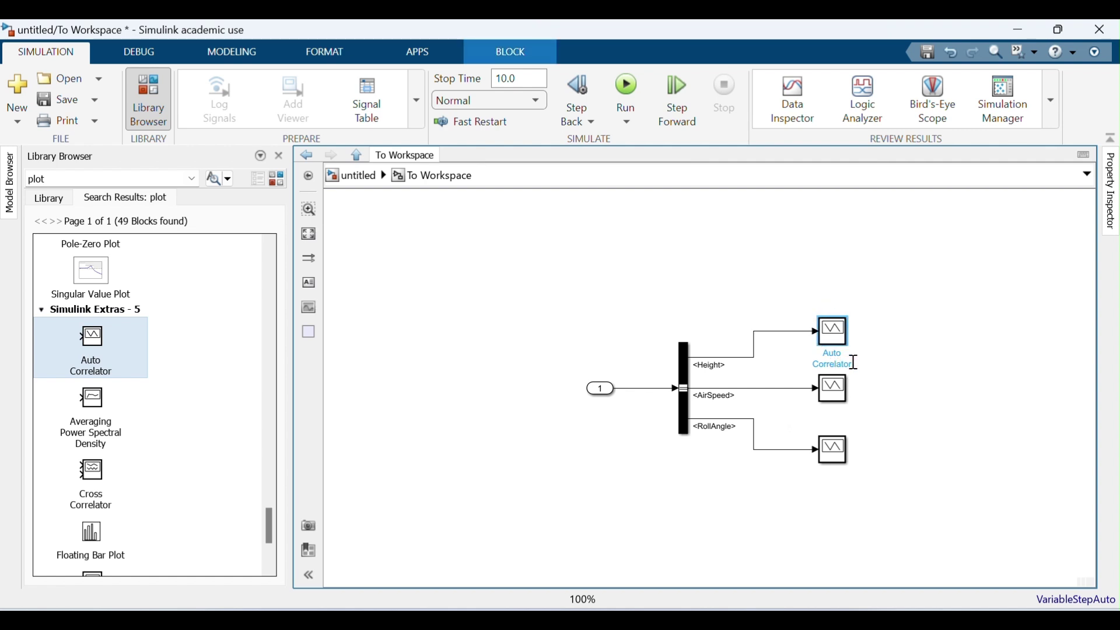
{"action": "left_click_drag", "start_coordinate": [856, 361], "coordinate": [832, 355]}
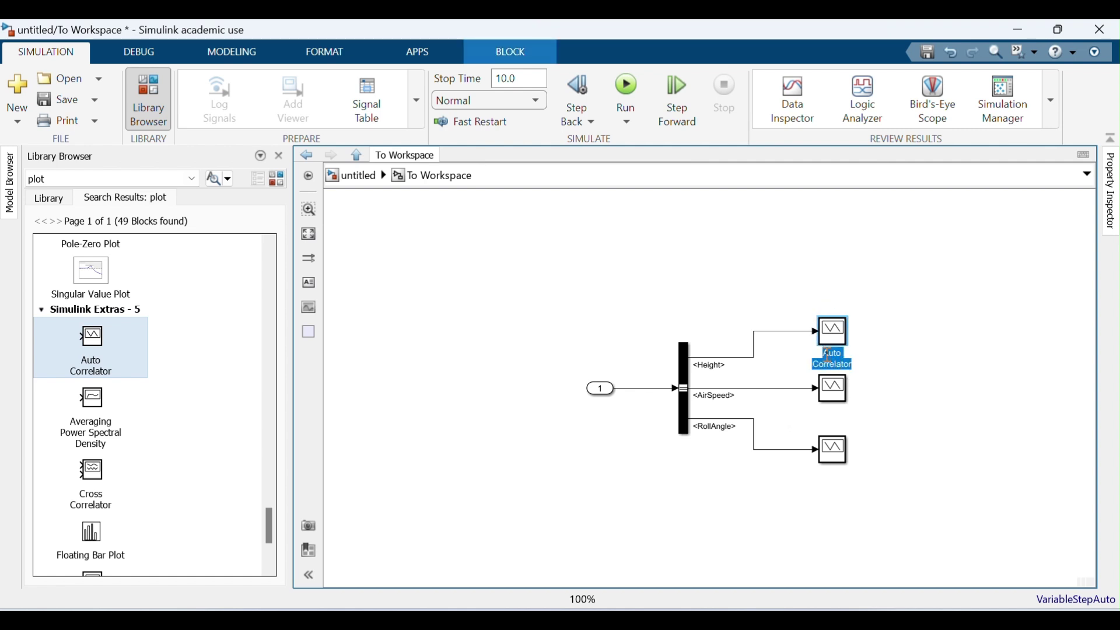
{"action": "type", "text": "Height"}
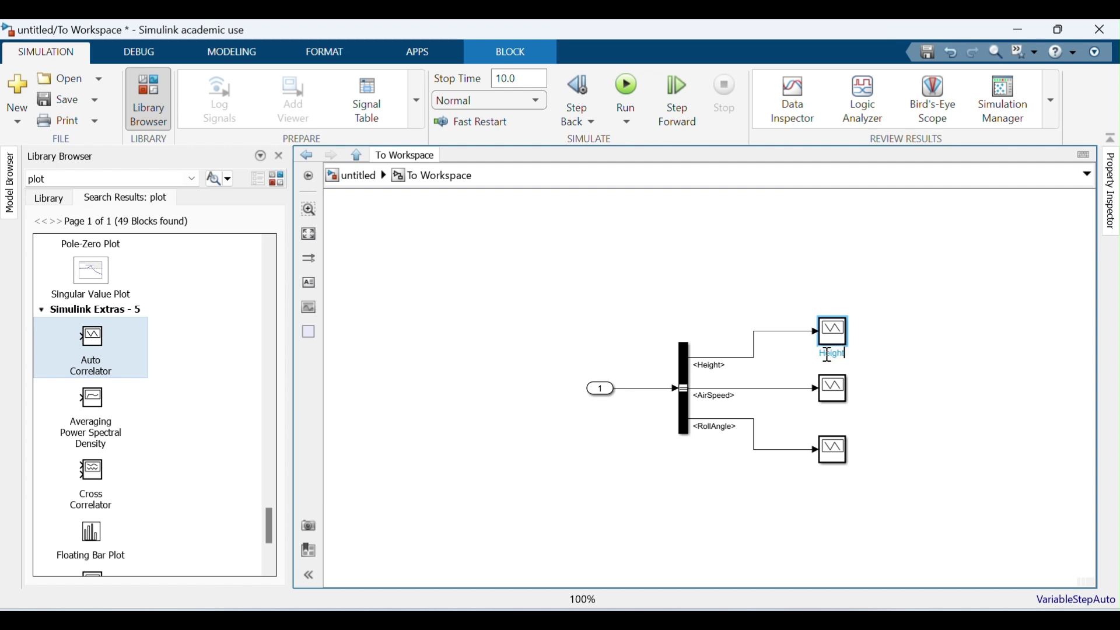
Rename the middle Auto Correlator block as AirSpeed
{"action": "left_click", "coordinate": [838, 409]}
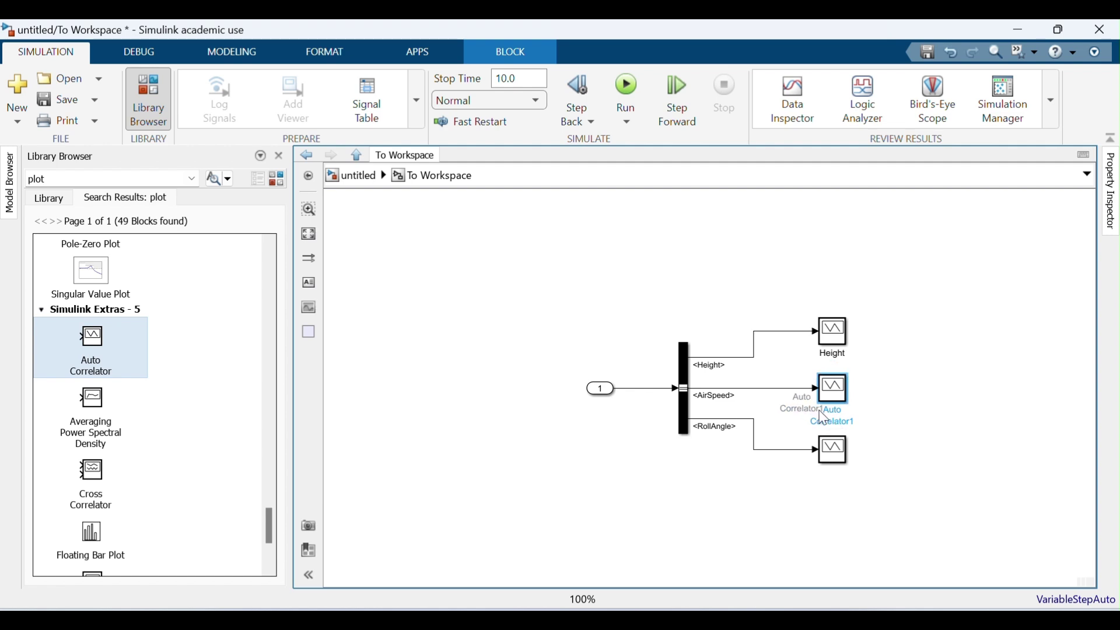
{"action": "left_click", "coordinate": [857, 420]}
{"action": "key", "text": "Delete"}
{"action": "key", "text": "Delete"}
{"action": "key", "text": "Delete"}
{"action": "key", "text": "Delete"}
{"action": "type", "text": "AirSpeed"}
Rename the lowest Auto Correlator block as RollAngle
{"action": "left_click", "coordinate": [855, 495]}
{"action": "left_click", "coordinate": [838, 462]}
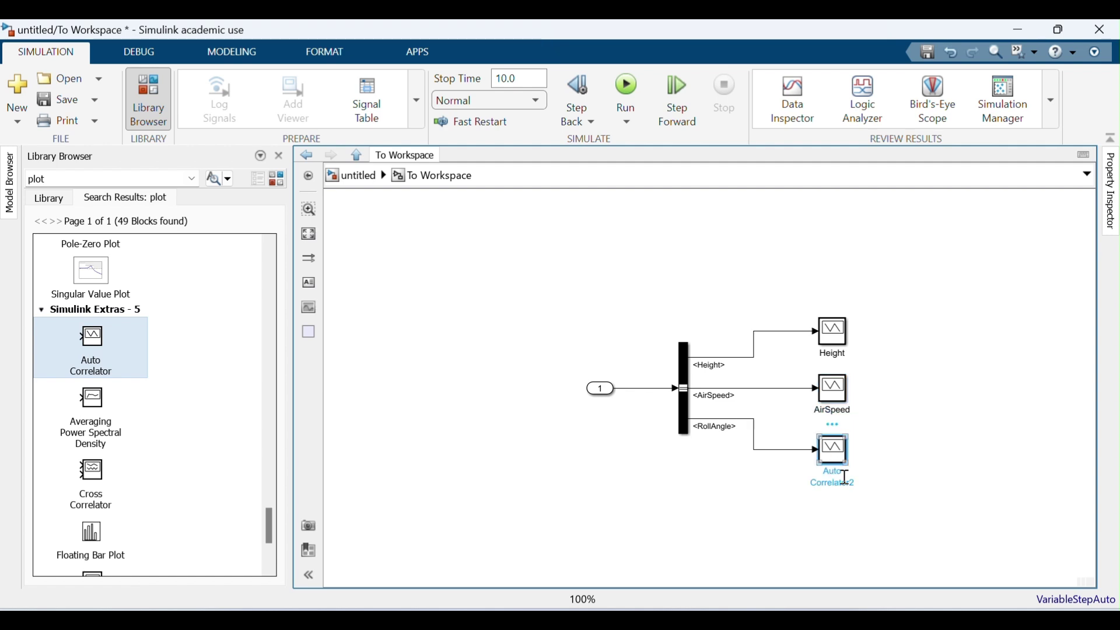
{"action": "left_click", "coordinate": [841, 472]}
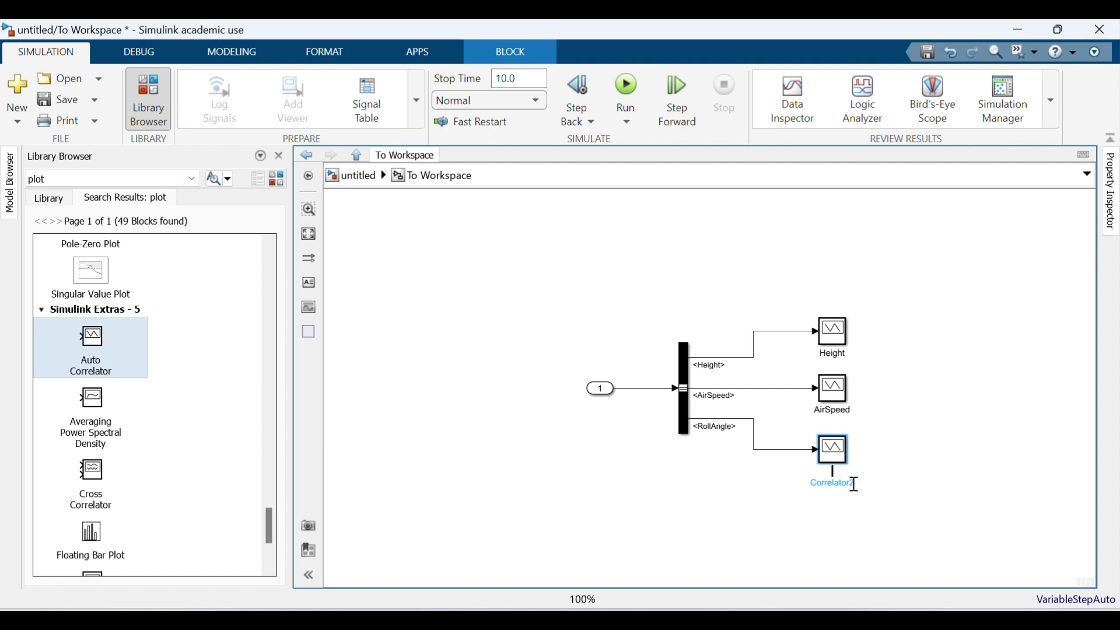
{"action": "key", "text": "Delete"}
{"action": "key", "text": "Delete"}
{"action": "key", "text": "Delete"}
{"action": "key", "text": "Delete"}
{"action": "key", "text": "Delete"}
{"action": "key", "text": "Delete"}
{"action": "type", "text": "RollAngle"}
{"action": "left_click", "coordinate": [961, 376]}
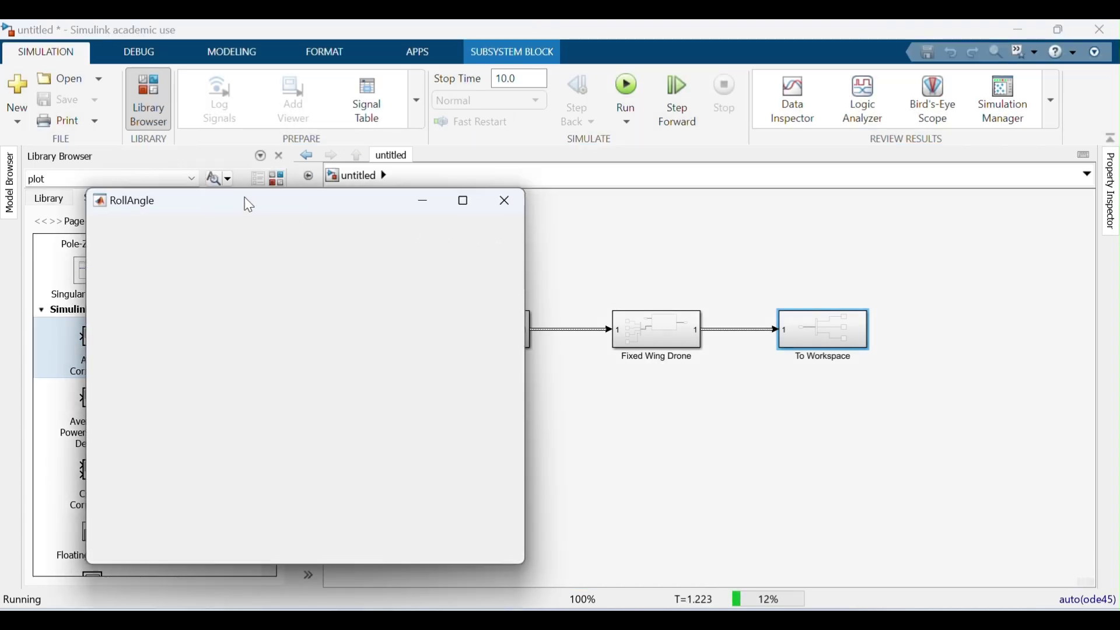
Spread out the RollAngle and Height plot windows to view all three simulation plots, and close the plot windows
{"action": "left_click_drag", "start_coordinate": [243, 208], "coordinate": [797, 212]}
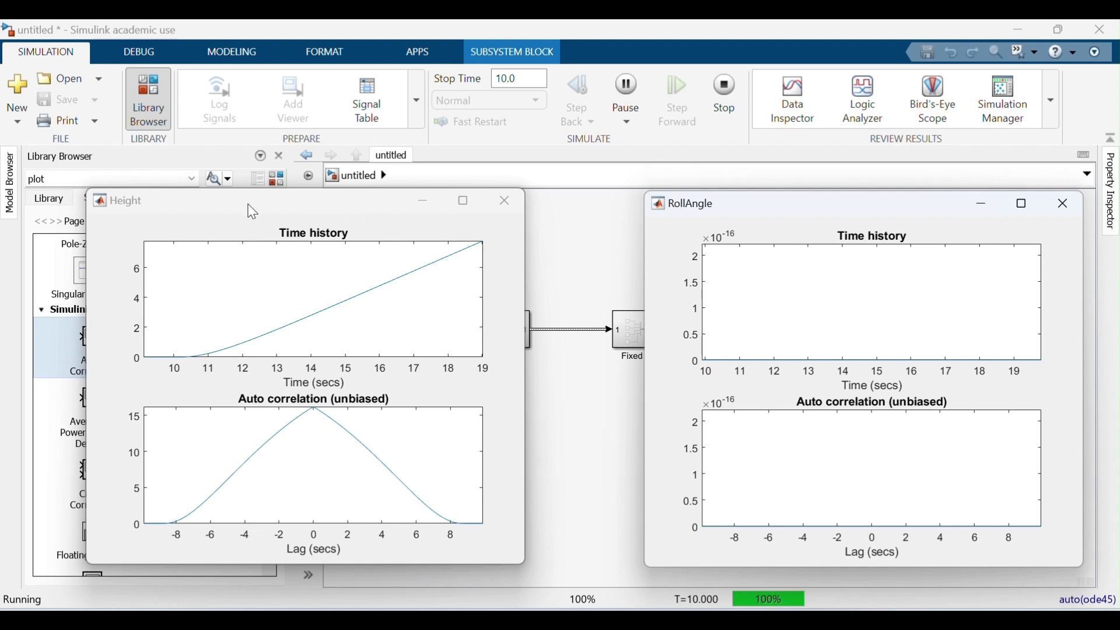
{"action": "left_click_drag", "start_coordinate": [253, 211], "coordinate": [652, 202]}
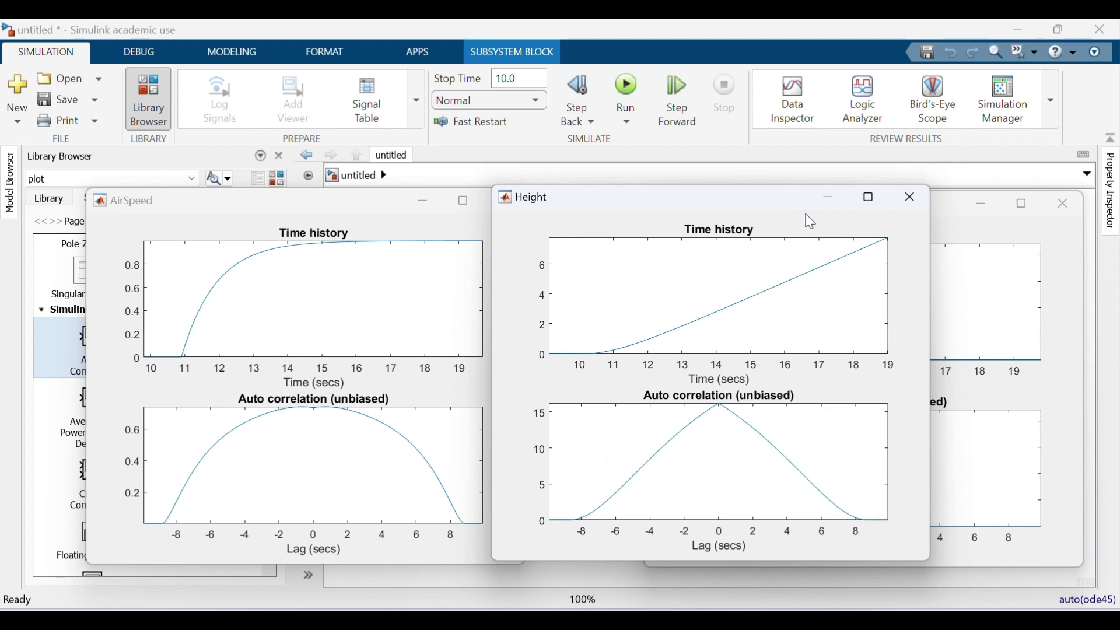
{"action": "left_click", "coordinate": [910, 198]}
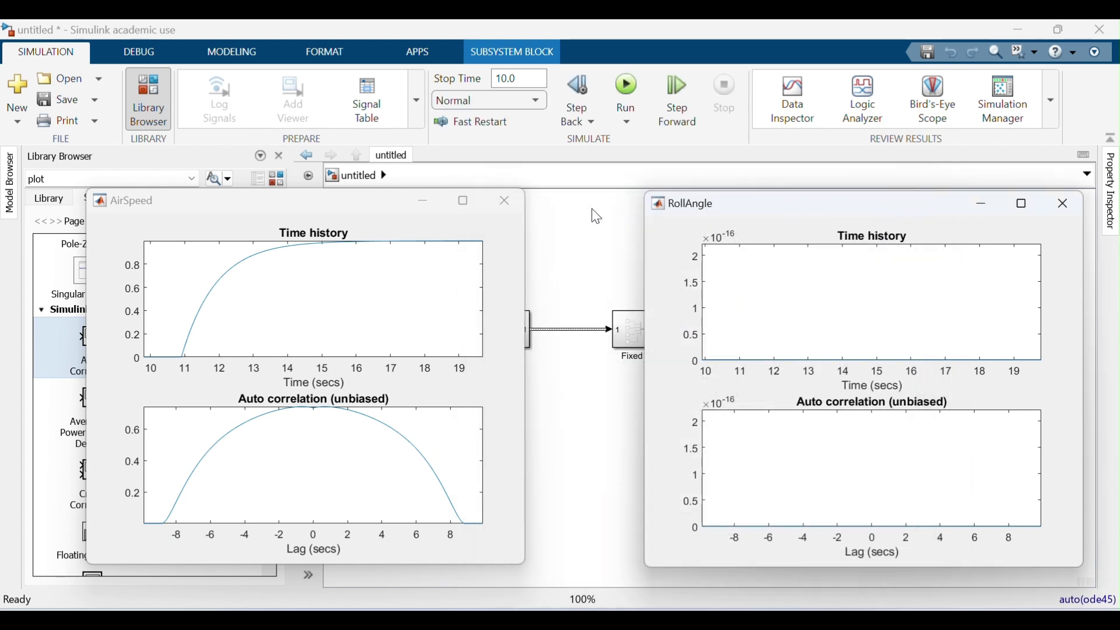
{"action": "left_click", "coordinate": [506, 212]}
{"action": "left_click", "coordinate": [1068, 205]}
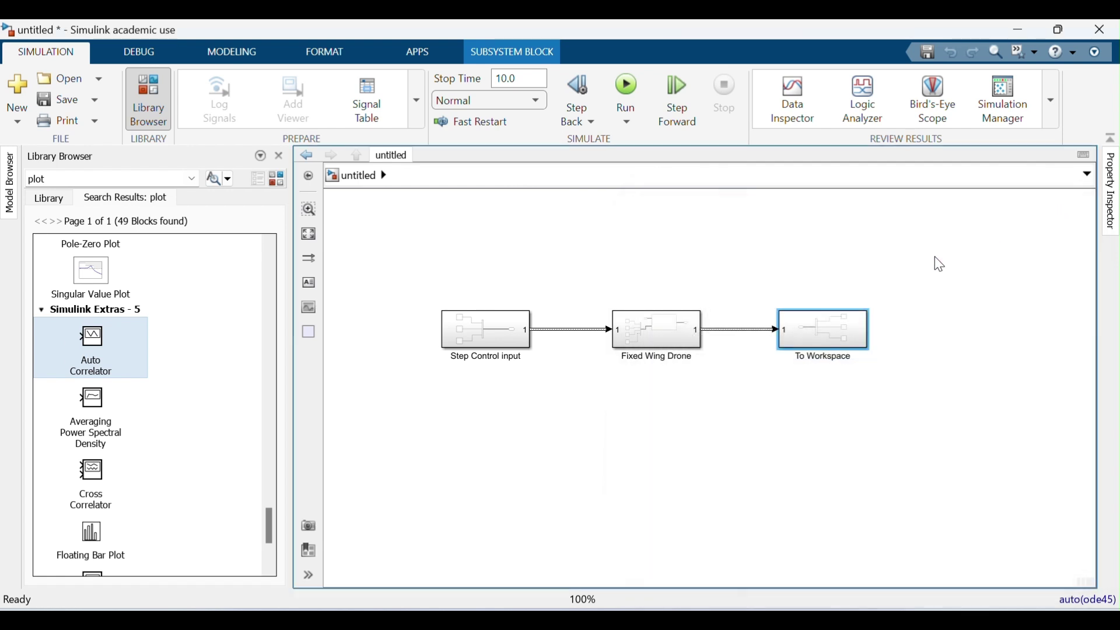
In the To Workspace subsystem, set the Height block to plot after 1 point and apply the parameters
{"action": "double_click", "coordinate": [850, 343]}
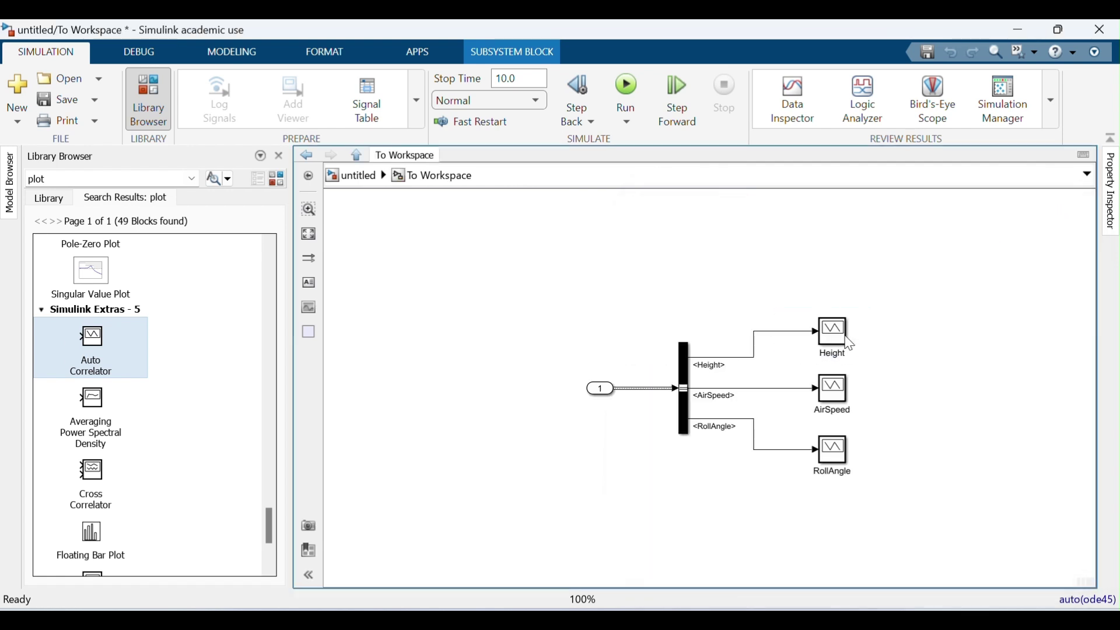
{"action": "double_click", "coordinate": [831, 337]}
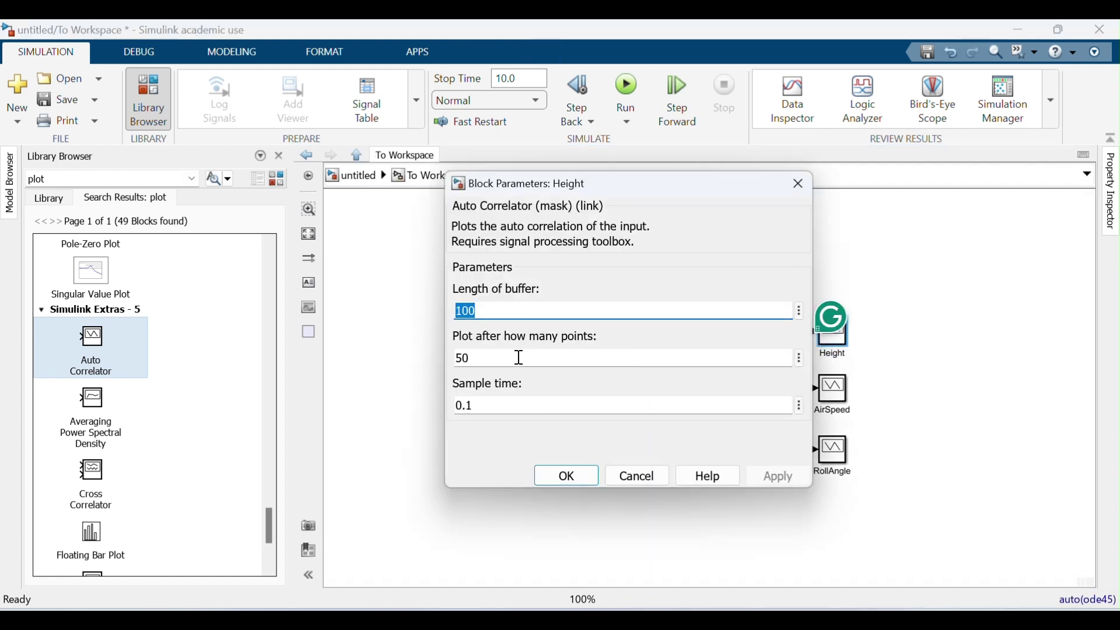
{"action": "double_click", "coordinate": [500, 365]}
{"action": "type", "text": "1"}
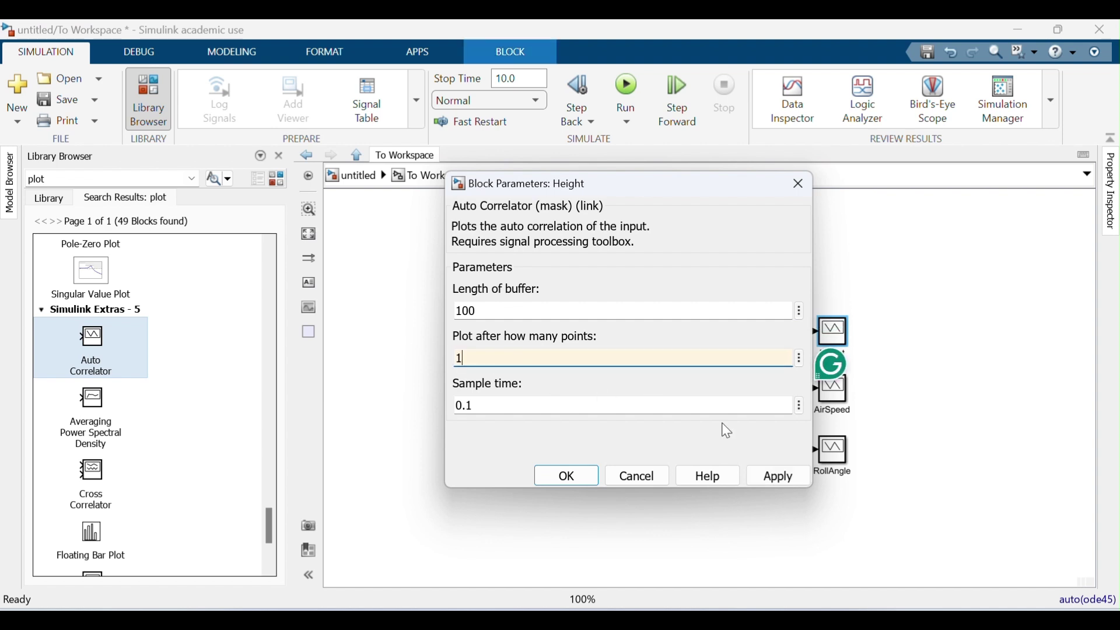
{"action": "left_click", "coordinate": [792, 471]}
{"action": "left_click", "coordinate": [568, 474]}
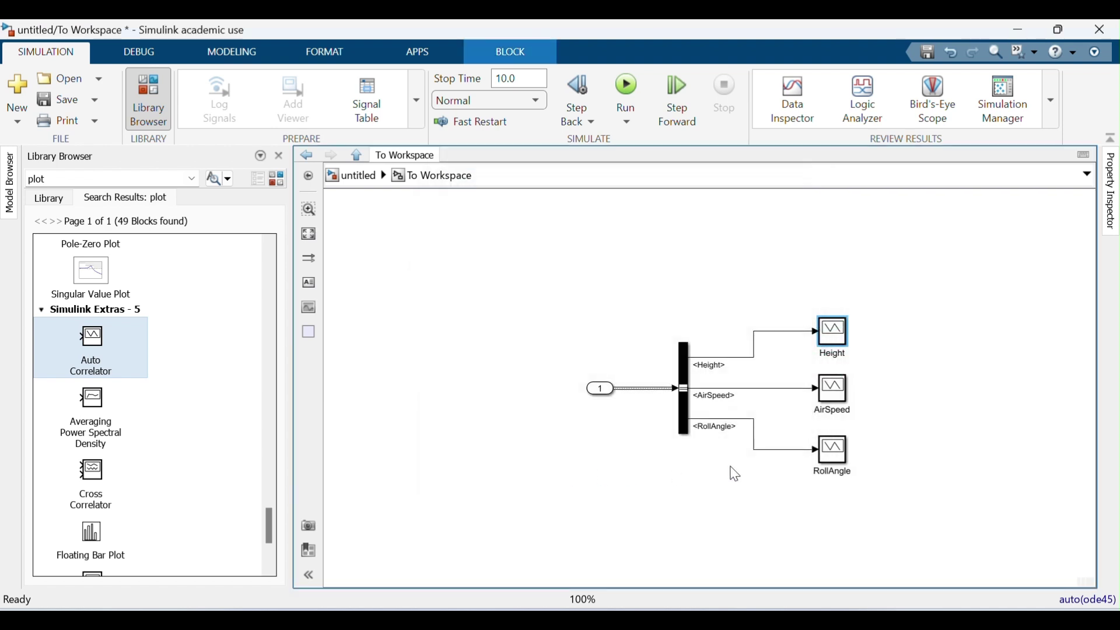
Set the AirSpeed block to plot after 1 point and accept its parameters
{"action": "double_click", "coordinate": [835, 396]}
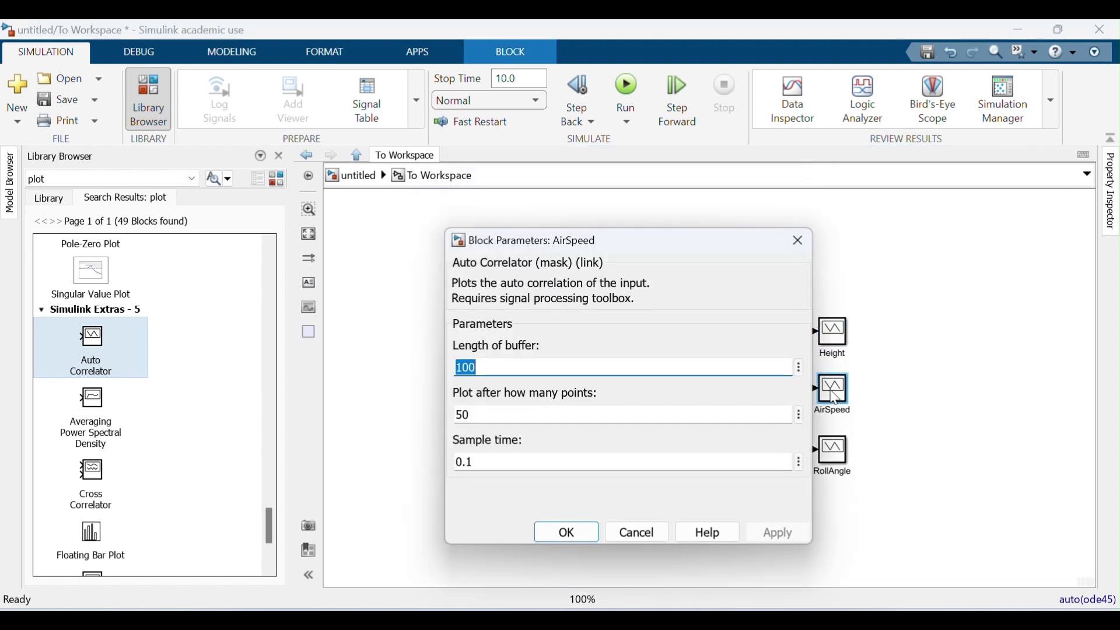
{"action": "double_click", "coordinate": [496, 421]}
{"action": "type", "text": "1"}
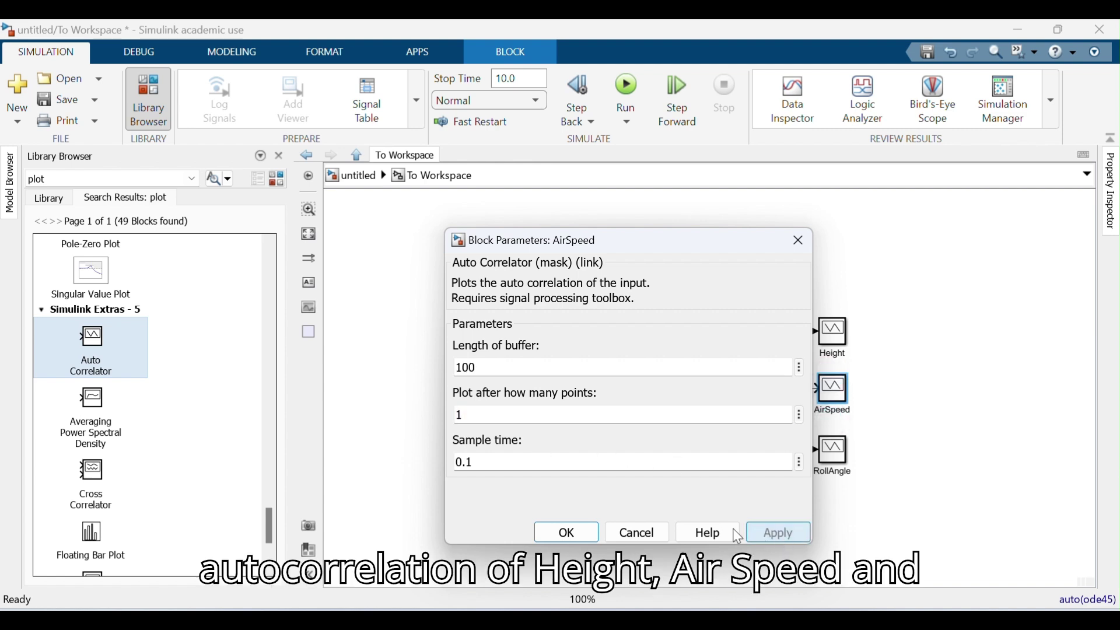
{"action": "left_click", "coordinate": [565, 532]}
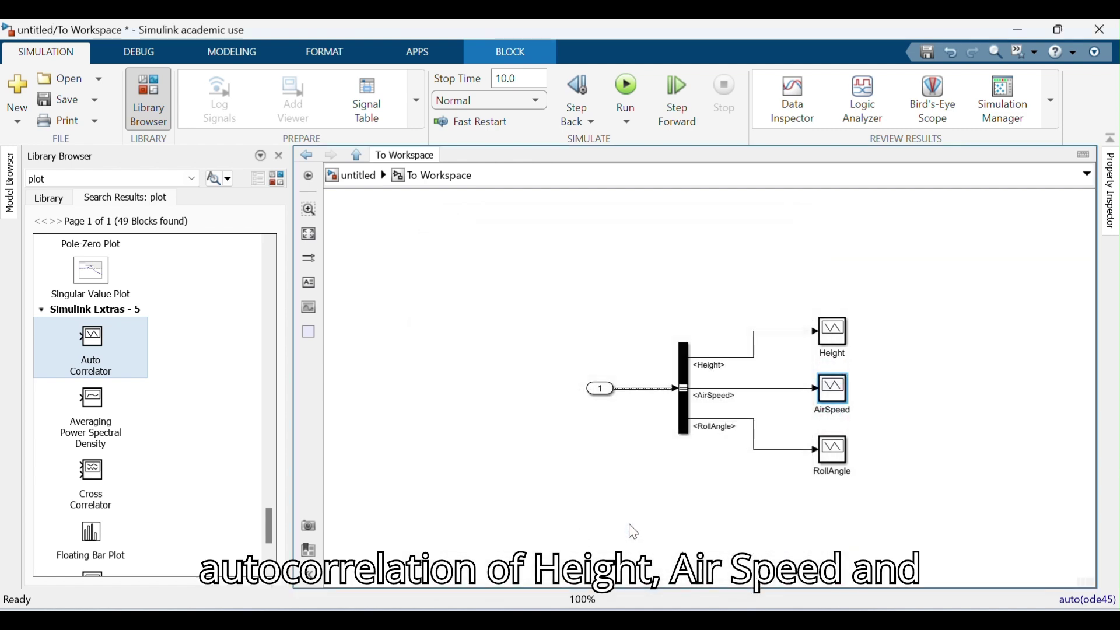
Set the RollAngle block to plot after 1 point and apply its parameters
{"action": "double_click", "coordinate": [844, 470]}
{"action": "double_click", "coordinate": [551, 473]}
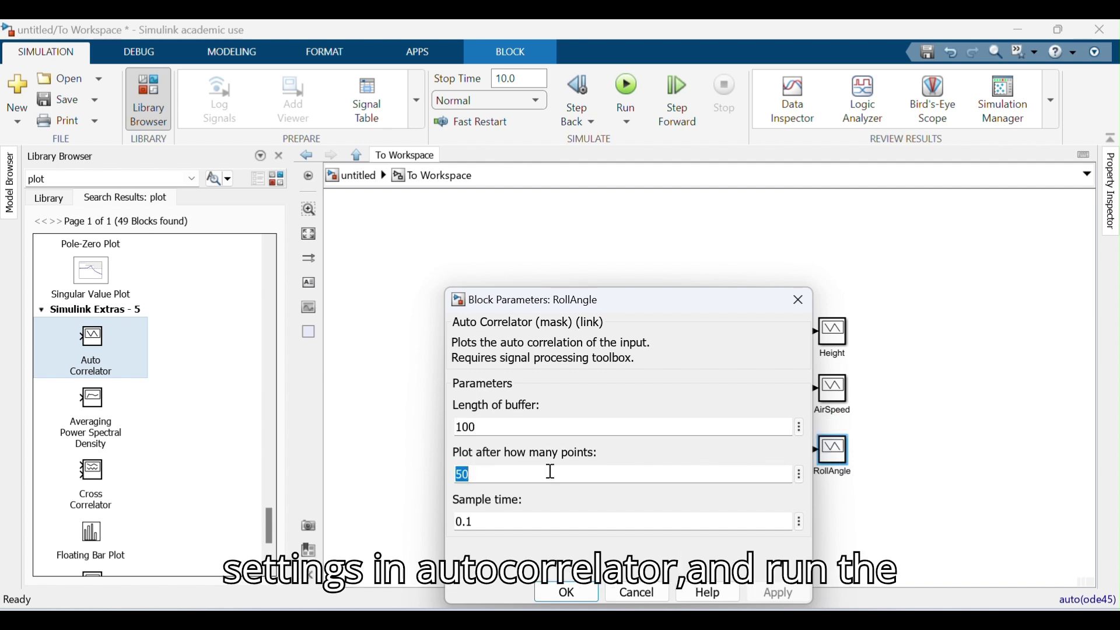
{"action": "type", "text": "1"}
{"action": "left_click", "coordinate": [777, 592]}
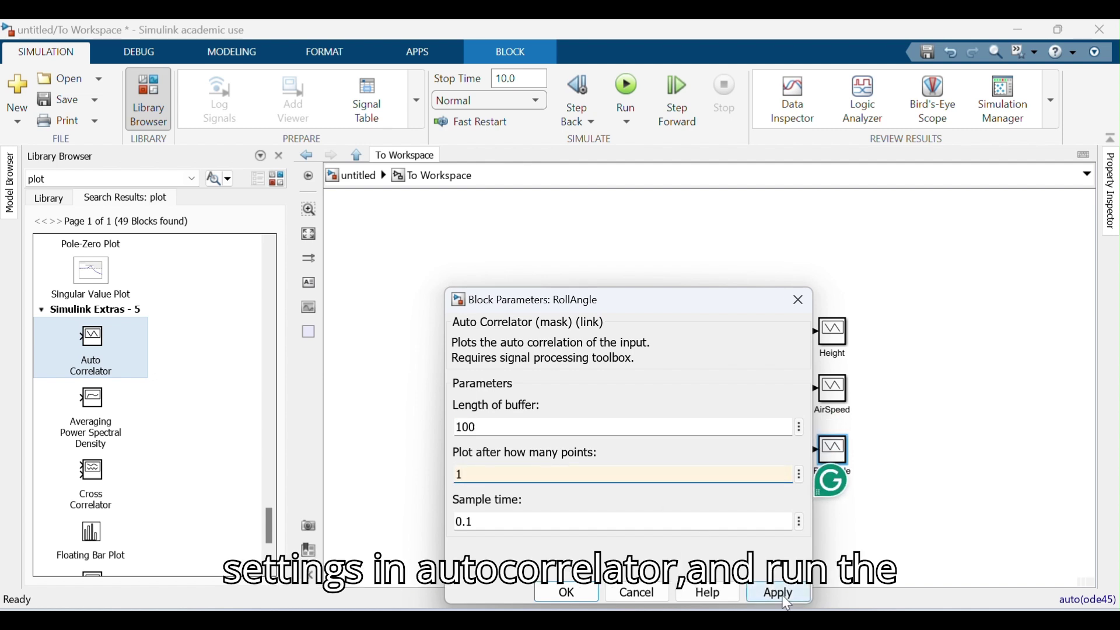
{"action": "left_click", "coordinate": [577, 594]}
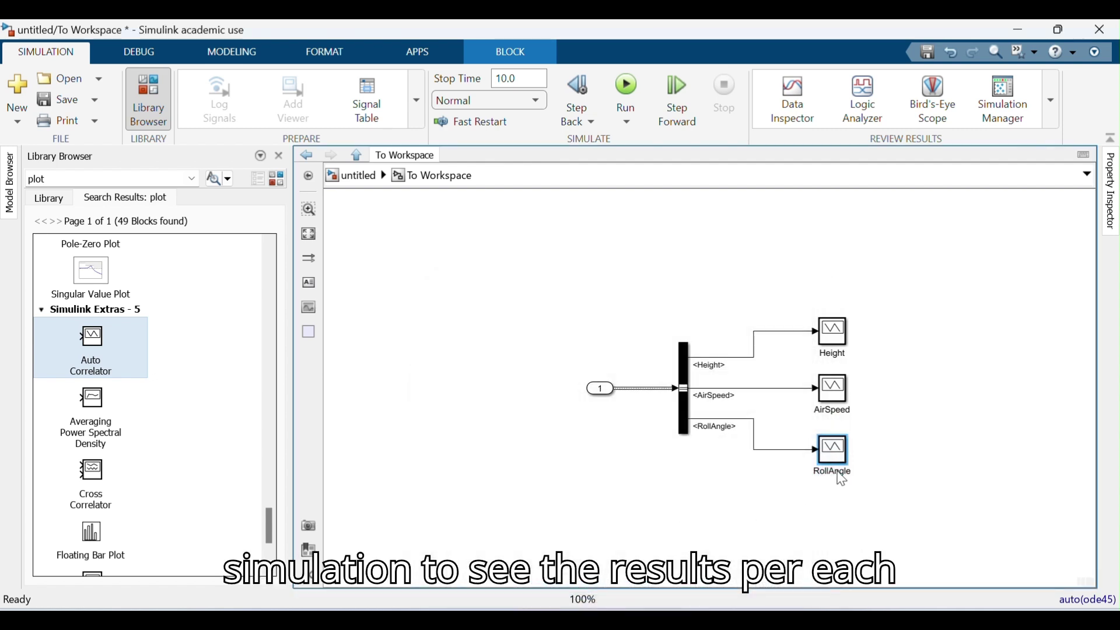
Run the simulation from the top-level model and spread out the RollAngle and Height plot windows to uncover AirSpeed
{"action": "left_click", "coordinate": [352, 176]}
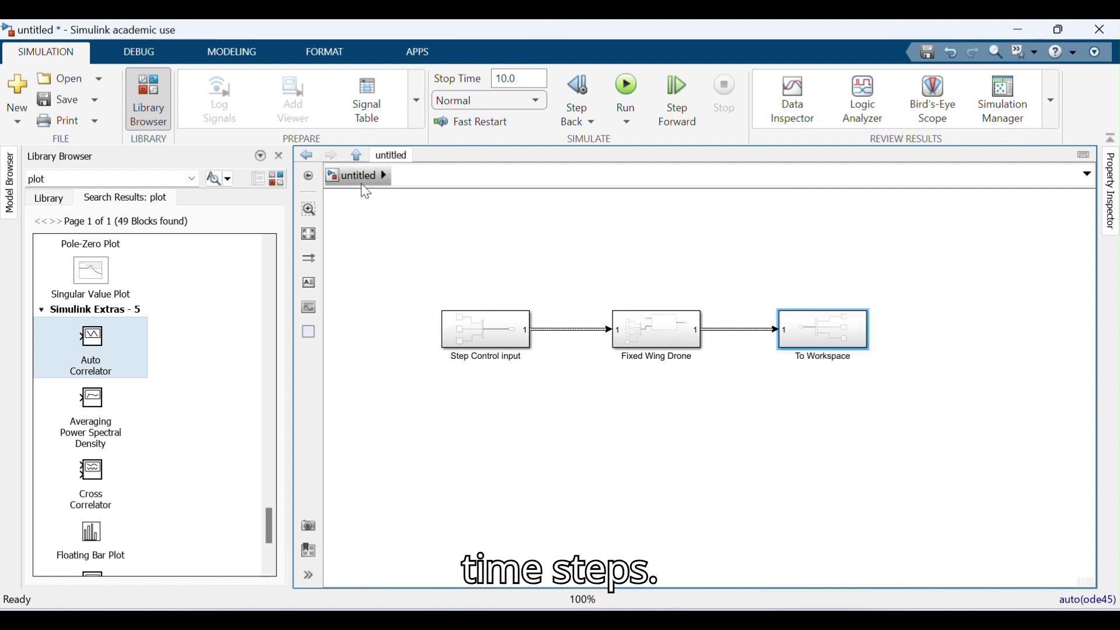
{"action": "left_click", "coordinate": [624, 89]}
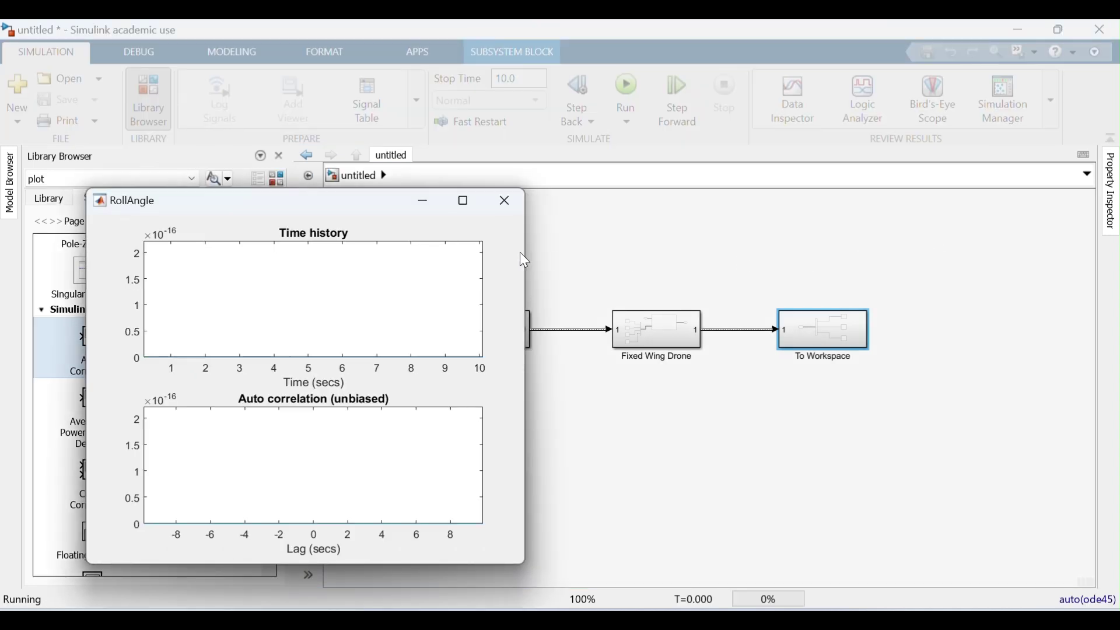
{"action": "left_click_drag", "start_coordinate": [314, 198], "coordinate": [900, 195]}
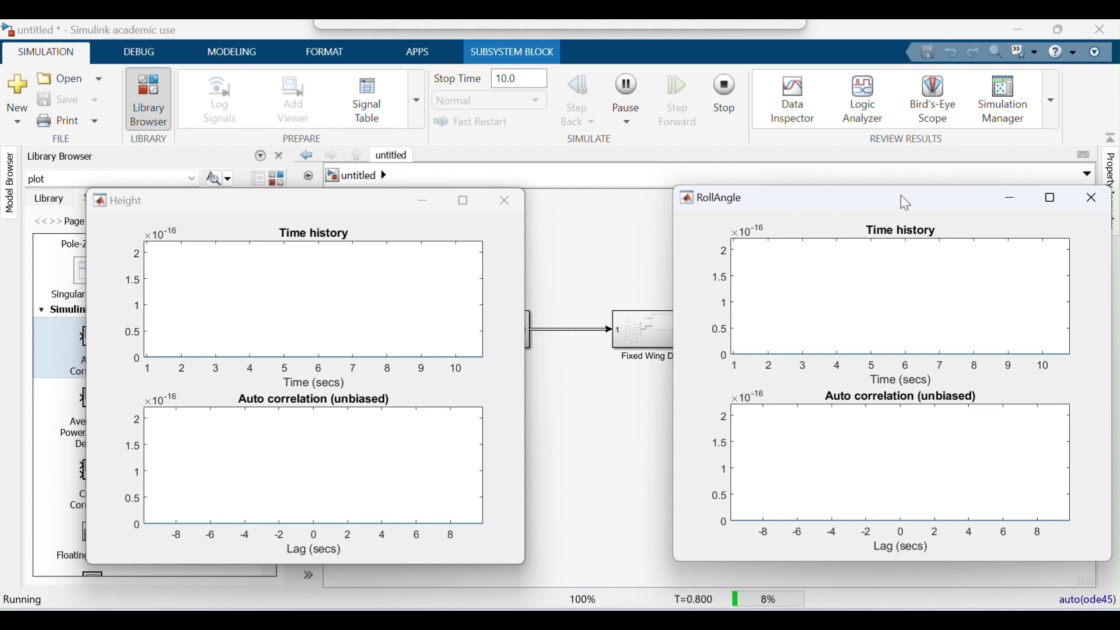
{"action": "left_click", "coordinate": [246, 207]}
{"action": "left_click_drag", "start_coordinate": [251, 212], "coordinate": [673, 205]}
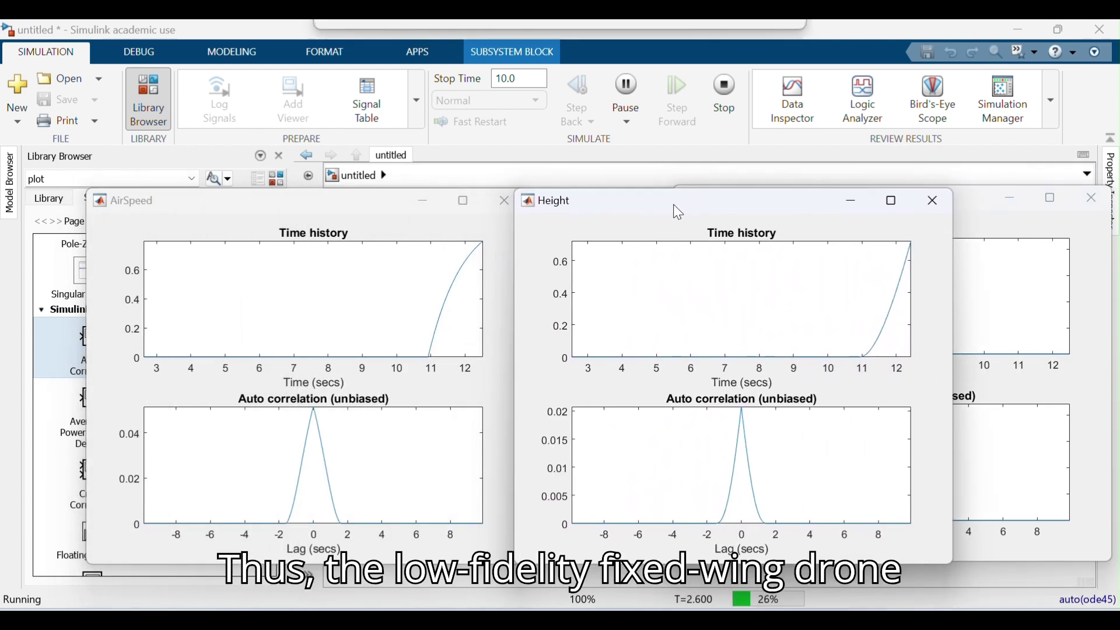